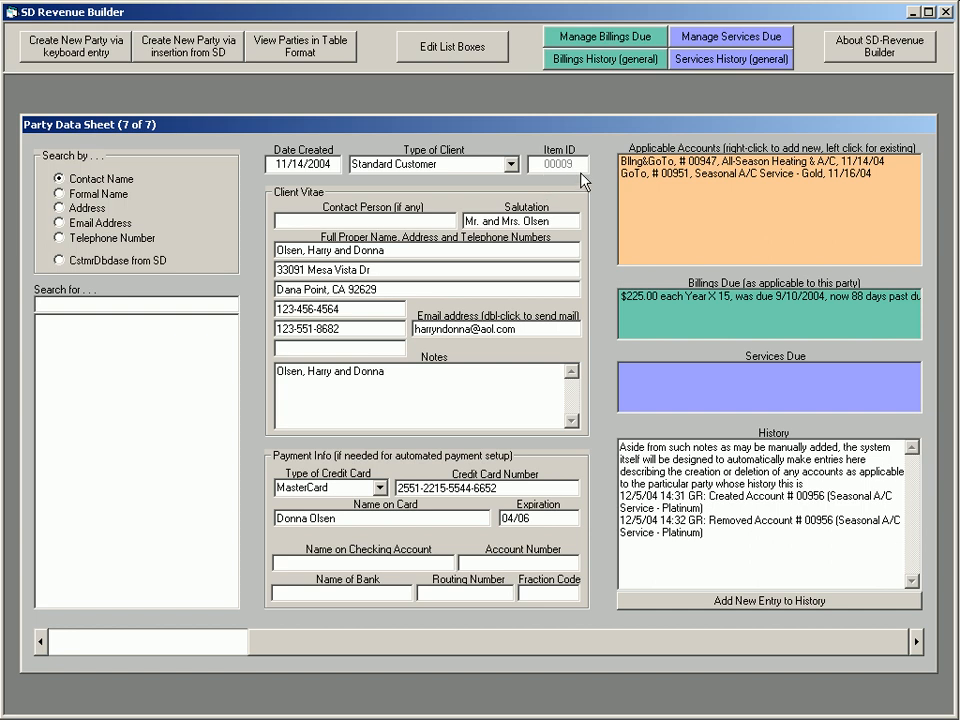
Check the available client types and browse the two preceding party records, returning to the last one
{"action": "left_click", "coordinate": [510, 164]}
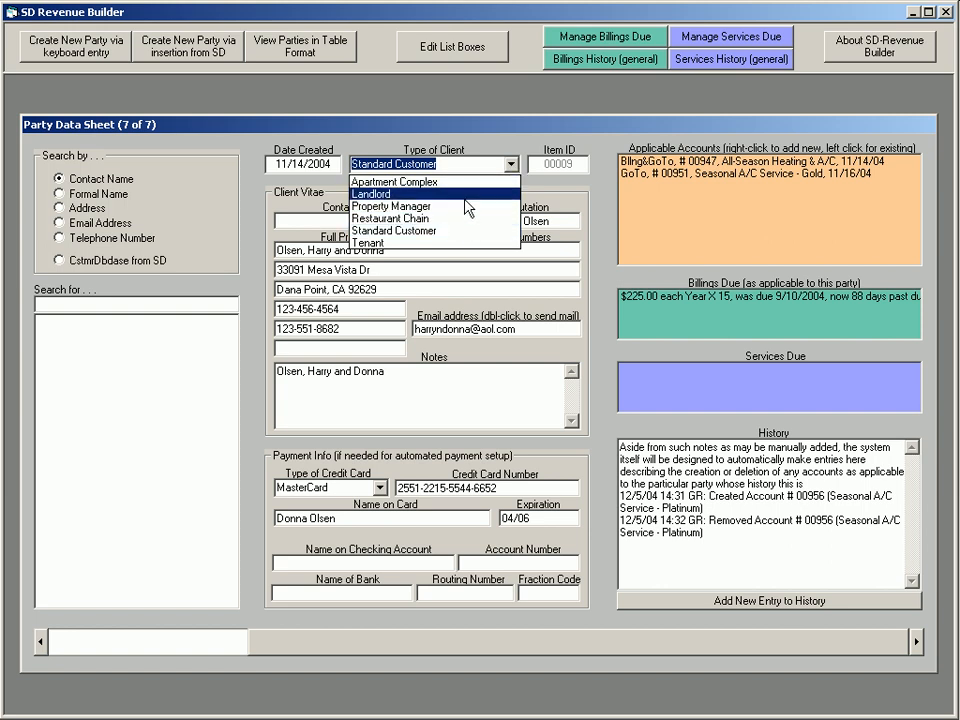
{"action": "left_click", "coordinate": [482, 166]}
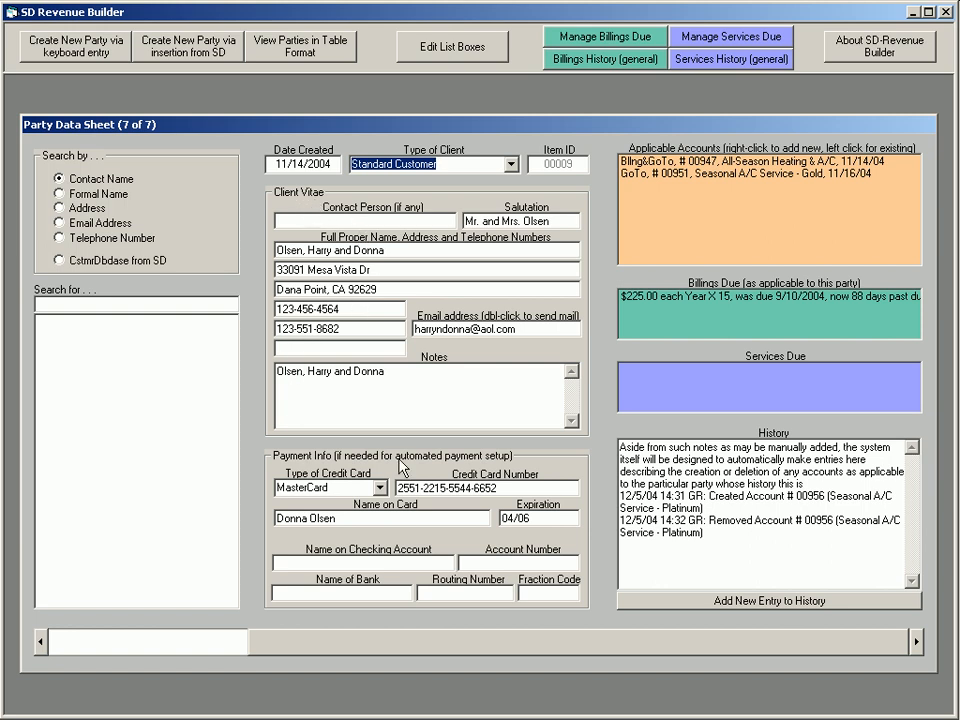
{"action": "left_click", "coordinate": [360, 646]}
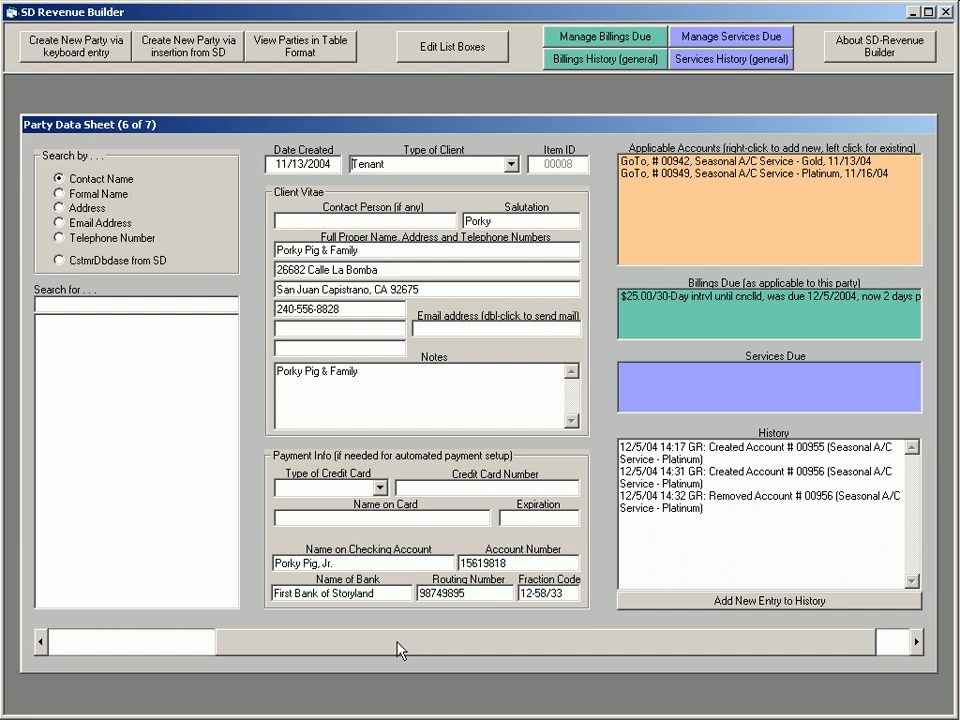
{"action": "key", "text": "Page_Up"}
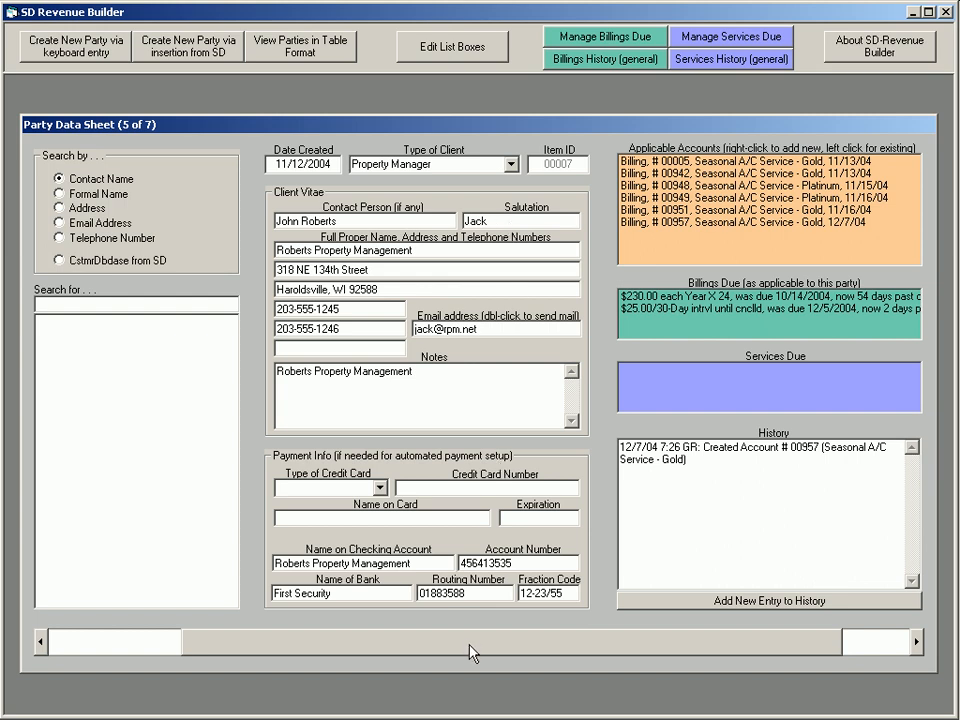
{"action": "scroll", "coordinate": [469, 645], "scroll_direction": "down", "scroll_amount": 1}
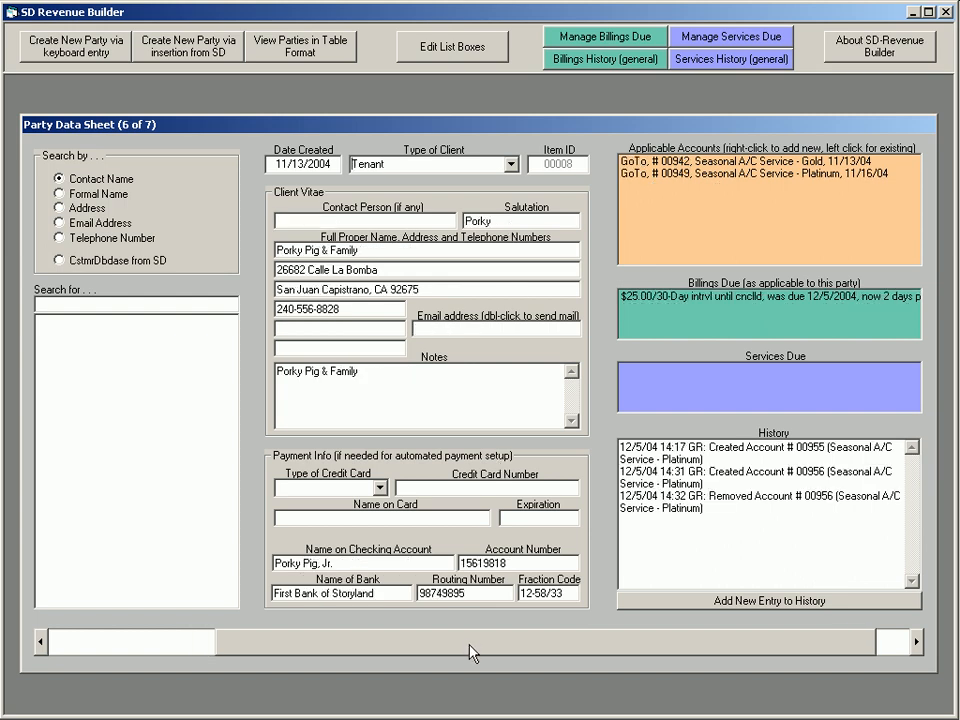
{"action": "left_click", "coordinate": [405, 640]}
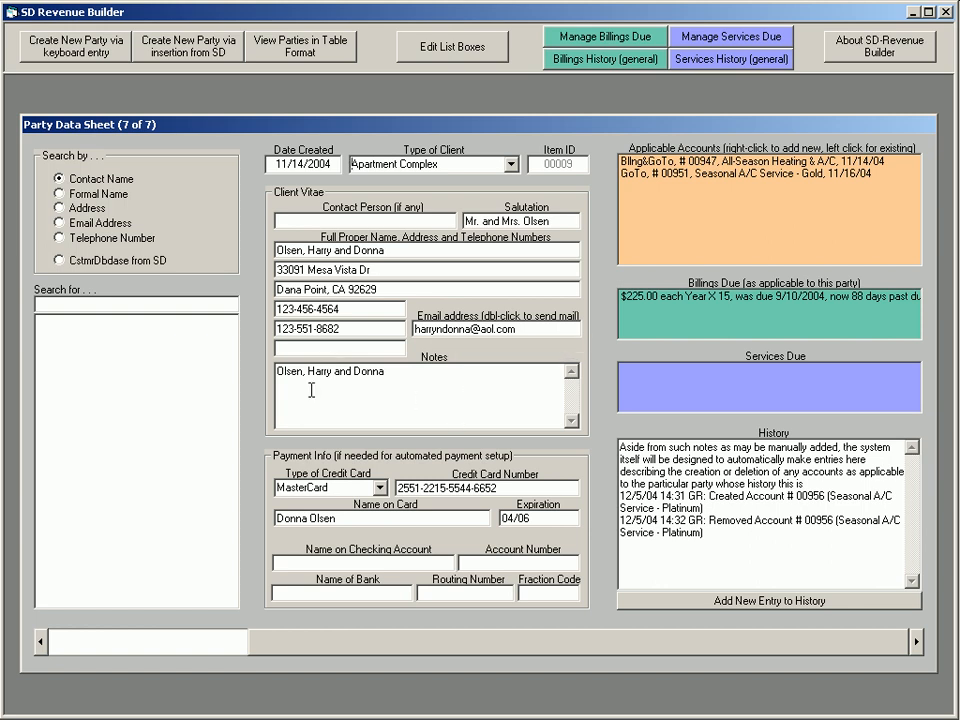
Clear the text in the party's Notes
{"action": "left_click_drag", "start_coordinate": [393, 396], "coordinate": [257, 373]}
{"action": "key", "text": "Delete"}
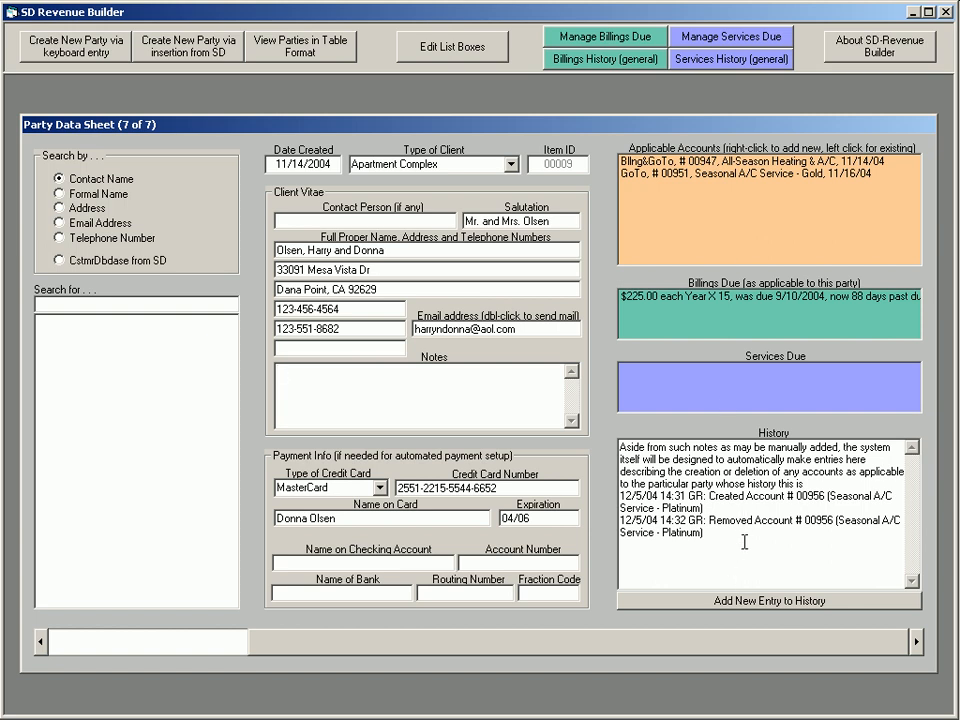
Add a new dated entry to the party's history and delete it again
{"action": "left_click", "coordinate": [762, 600]}
{"action": "left_click_drag", "start_coordinate": [741, 535], "coordinate": [741, 541]}
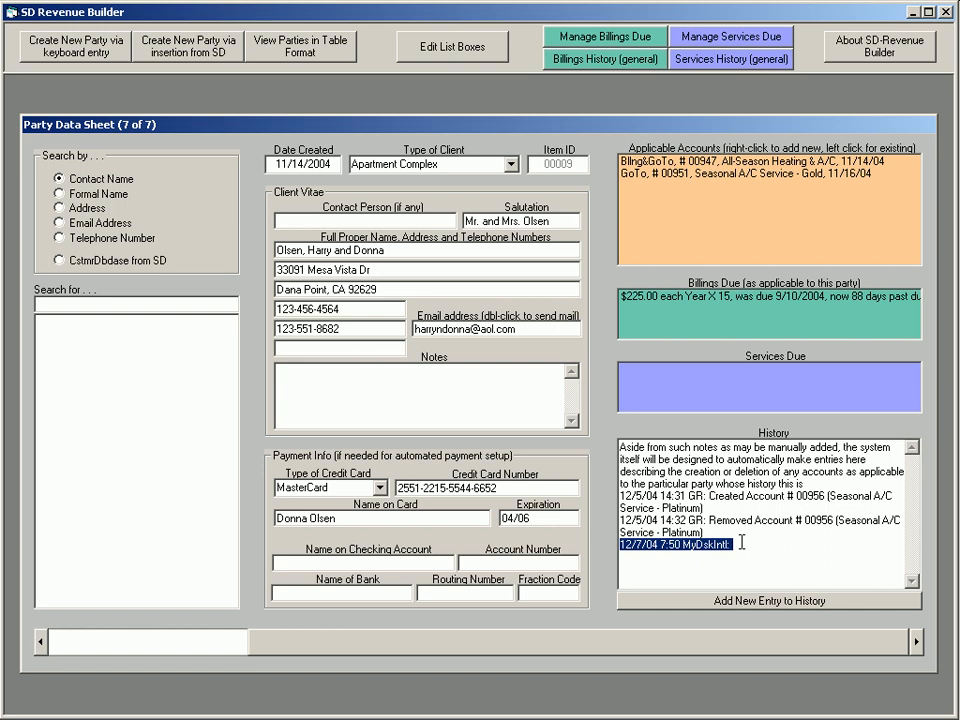
{"action": "key", "text": "Delete"}
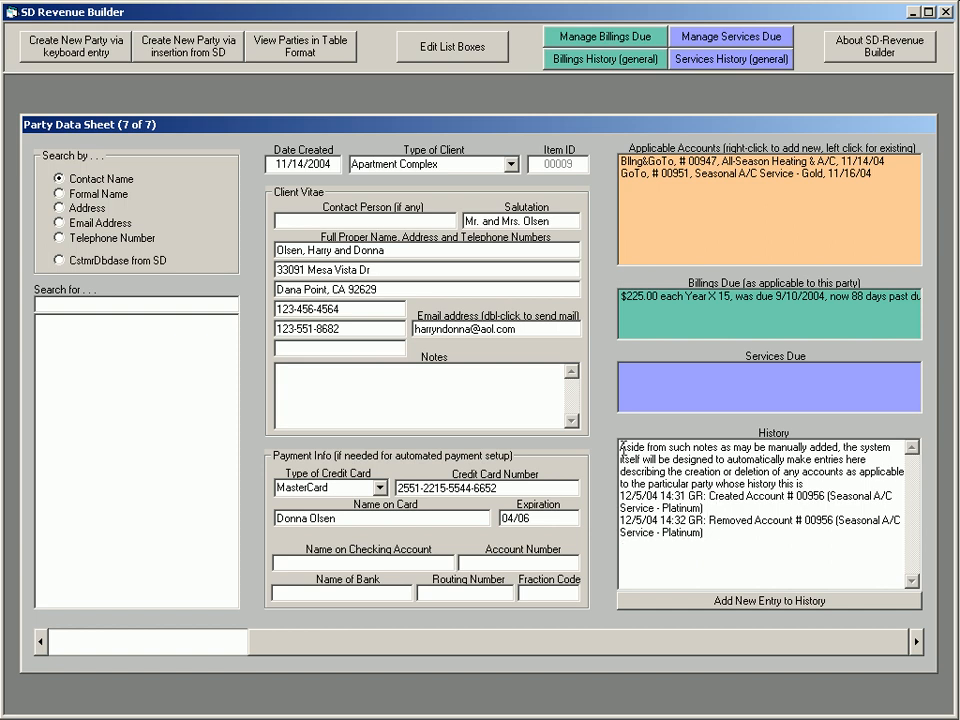
Delete the explanatory paragraph and its blank line from the start of the party's History
{"action": "left_click_drag", "start_coordinate": [622, 448], "coordinate": [803, 479]}
{"action": "key", "text": "Delete"}
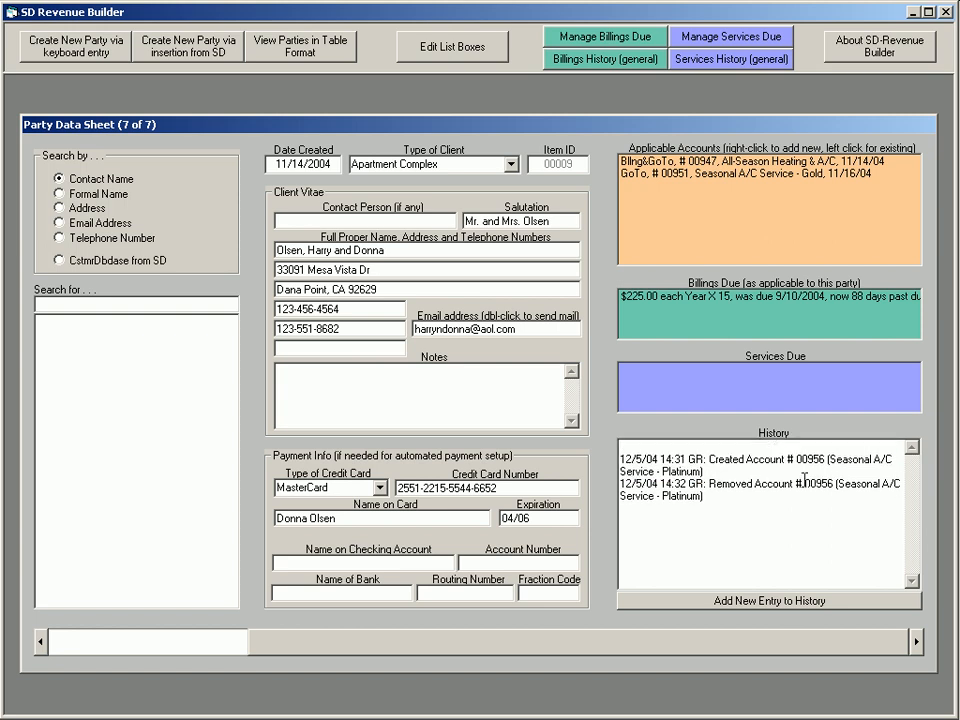
{"action": "key", "text": "Delete"}
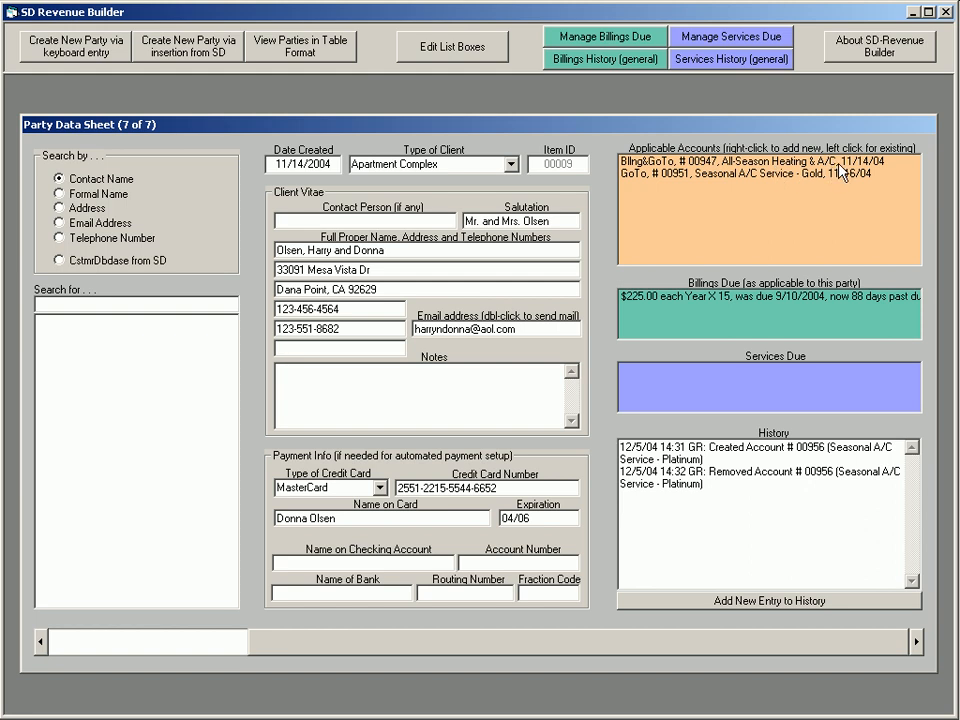
Open the party's All-Season Heating & A/C account and look through the available account types
{"action": "left_click", "coordinate": [739, 161]}
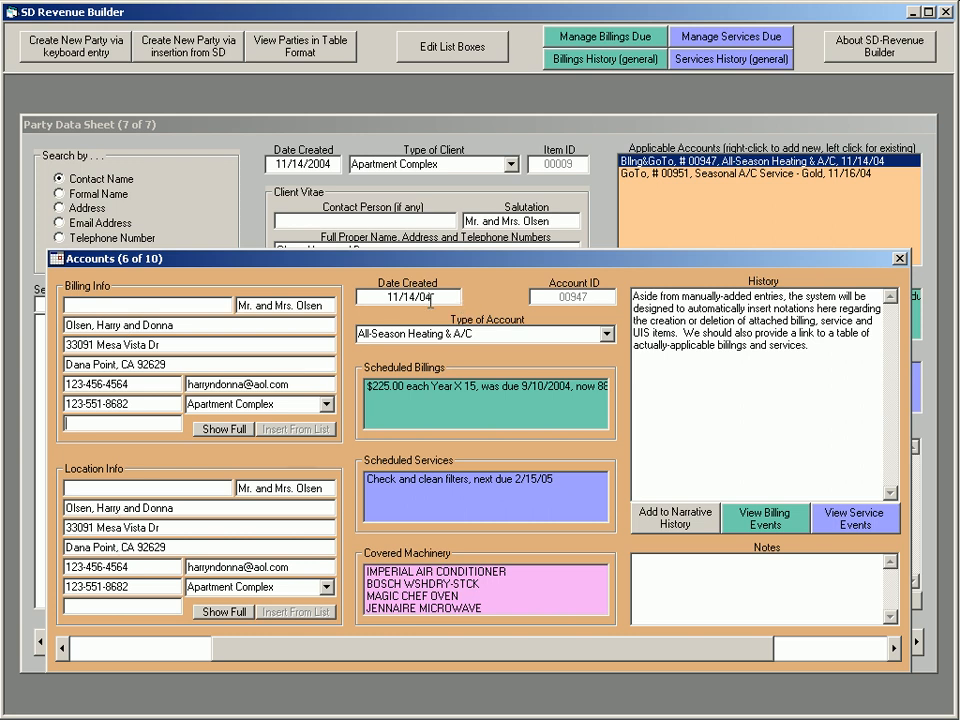
{"action": "left_click", "coordinate": [606, 334]}
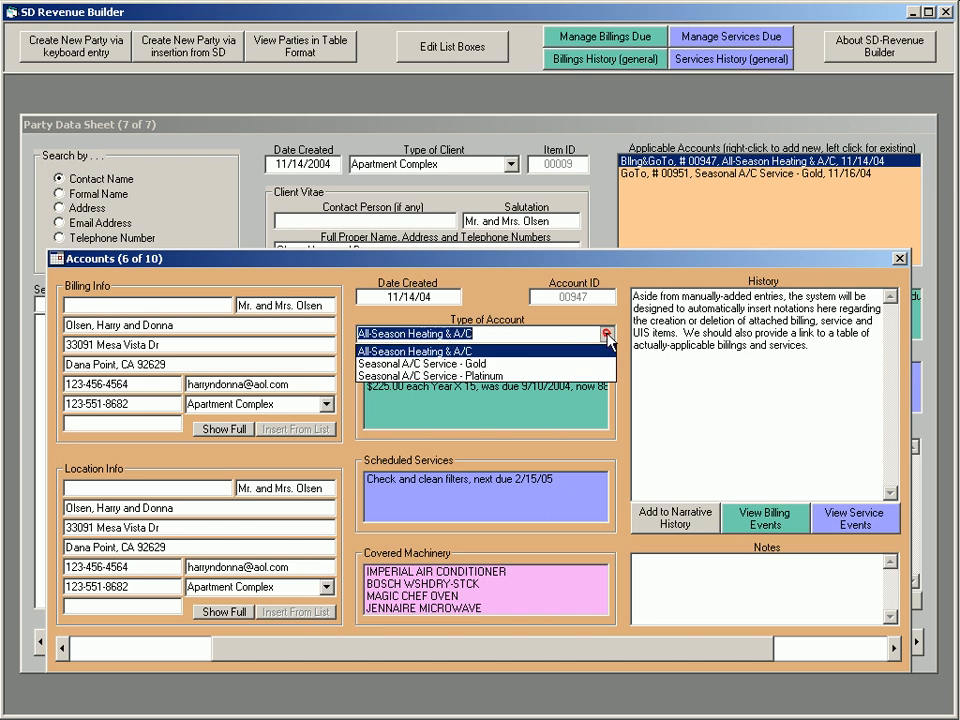
{"action": "left_click", "coordinate": [527, 337]}
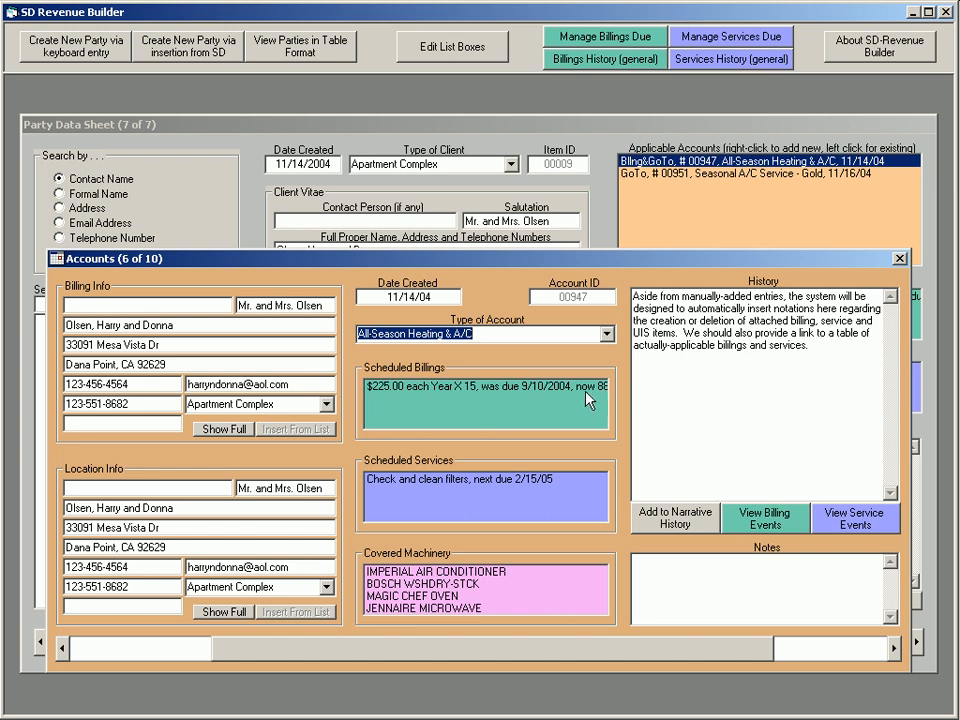
Open the account's scheduled $225.00 yearly billing, check its payment methods and set it to repeat forever until cancelled
{"action": "double_click", "coordinate": [530, 396]}
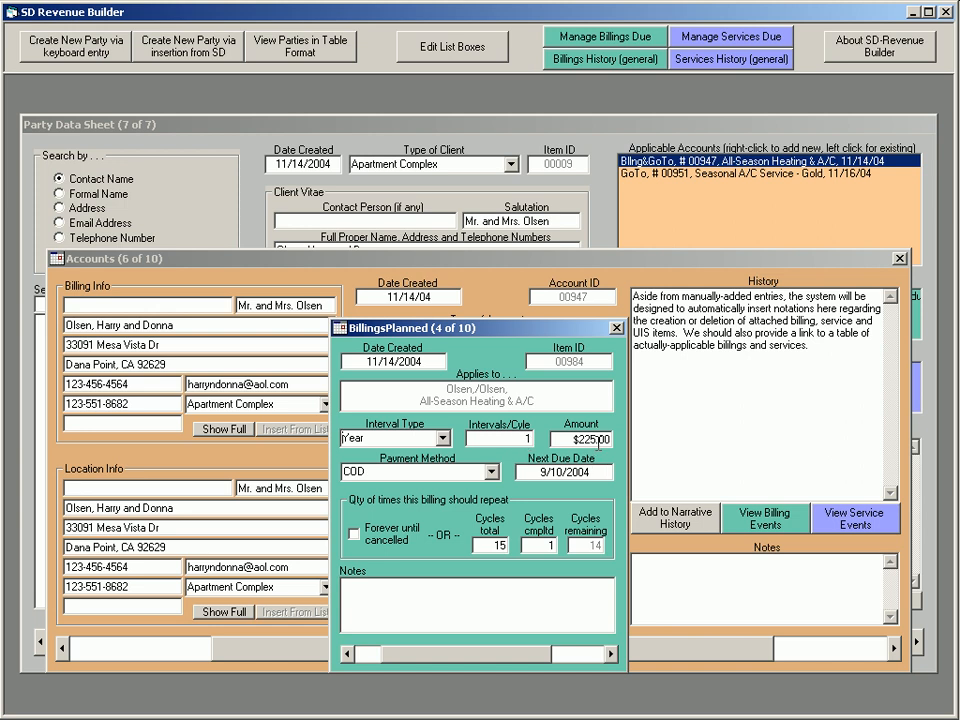
{"action": "left_click", "coordinate": [490, 472]}
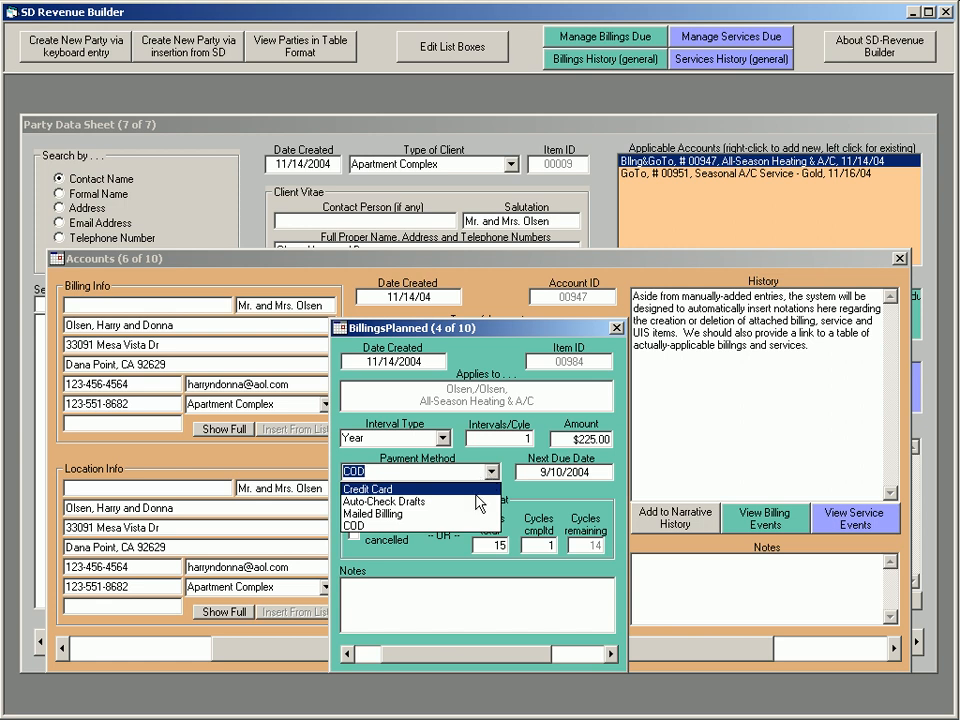
{"action": "left_click", "coordinate": [489, 472]}
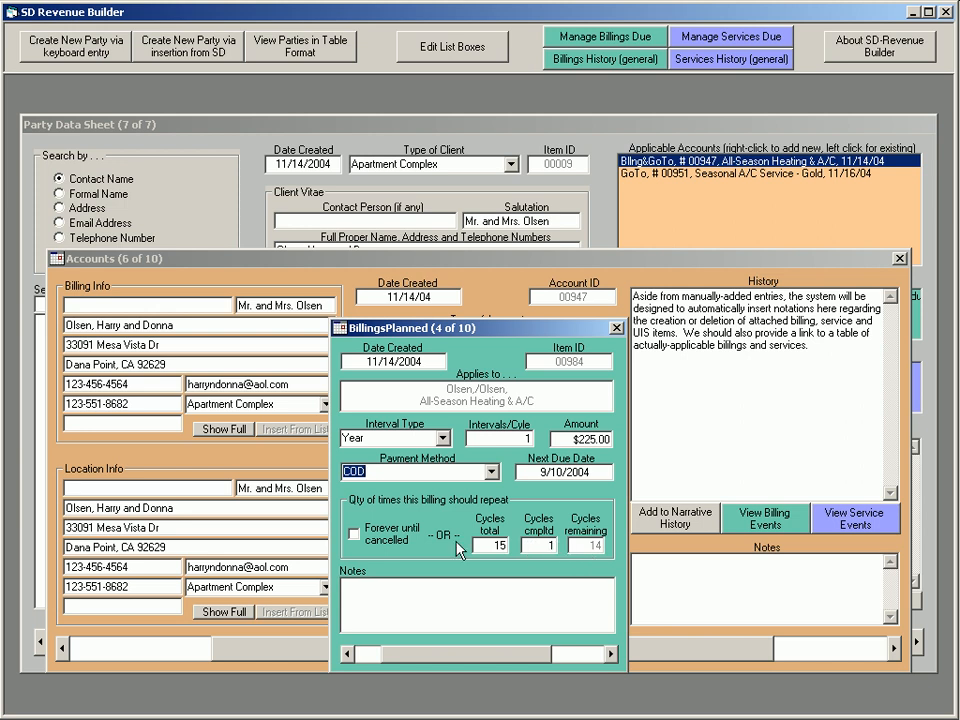
{"action": "left_click", "coordinate": [354, 534]}
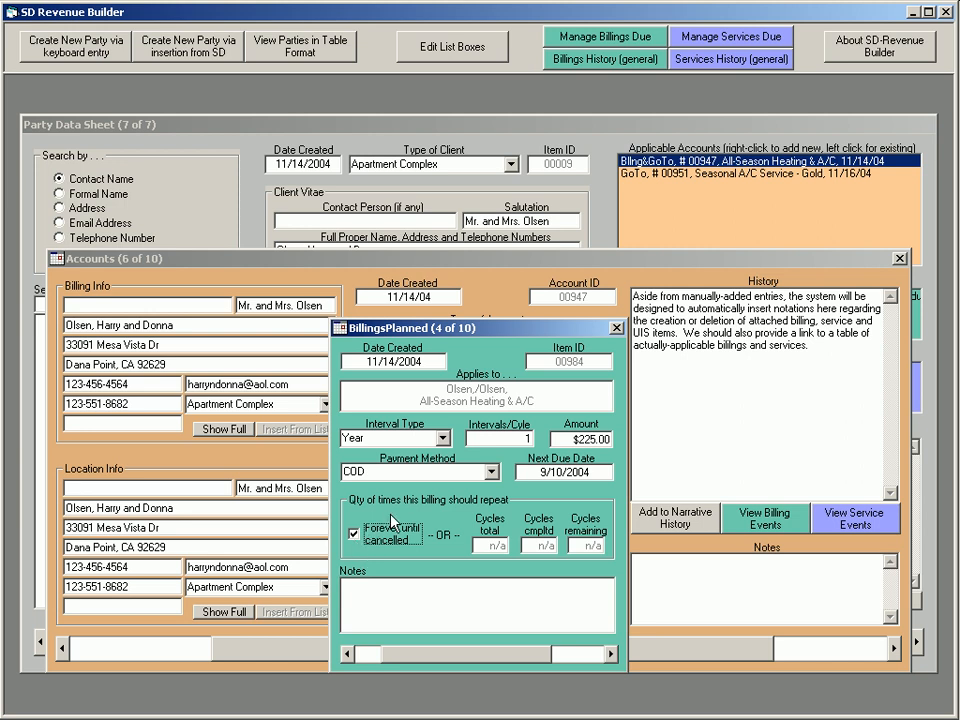
{"action": "left_click", "coordinate": [617, 328]}
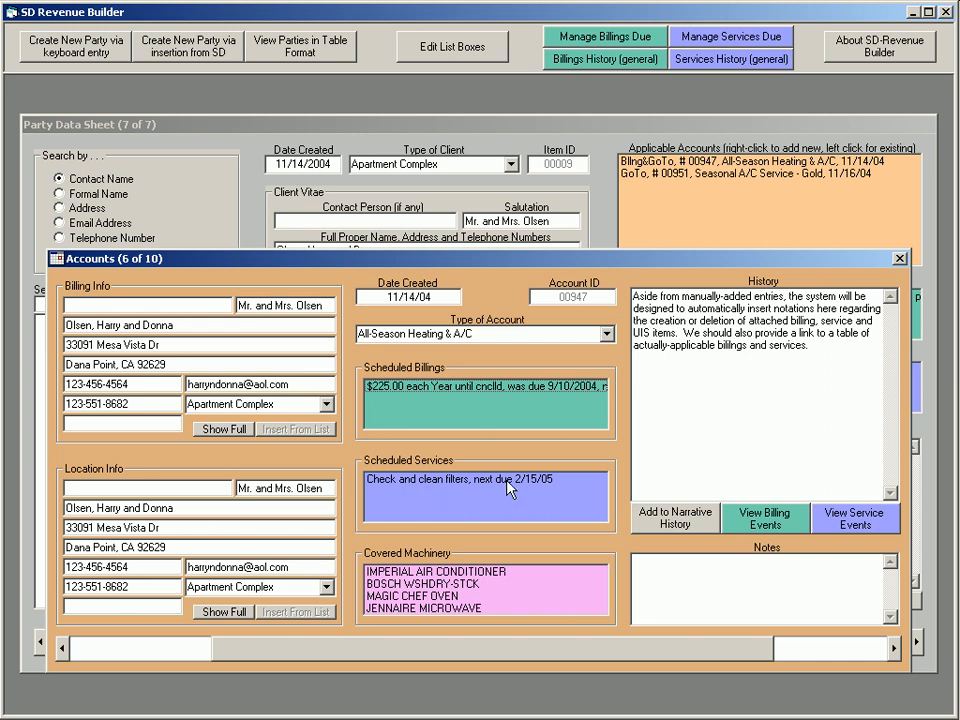
Inspect the scheduled "Check and clean filters" service and a blank new planned service form, closing both
{"action": "left_click", "coordinate": [435, 478]}
{"action": "left_click", "coordinate": [508, 490]}
{"action": "type", "text": "2"}
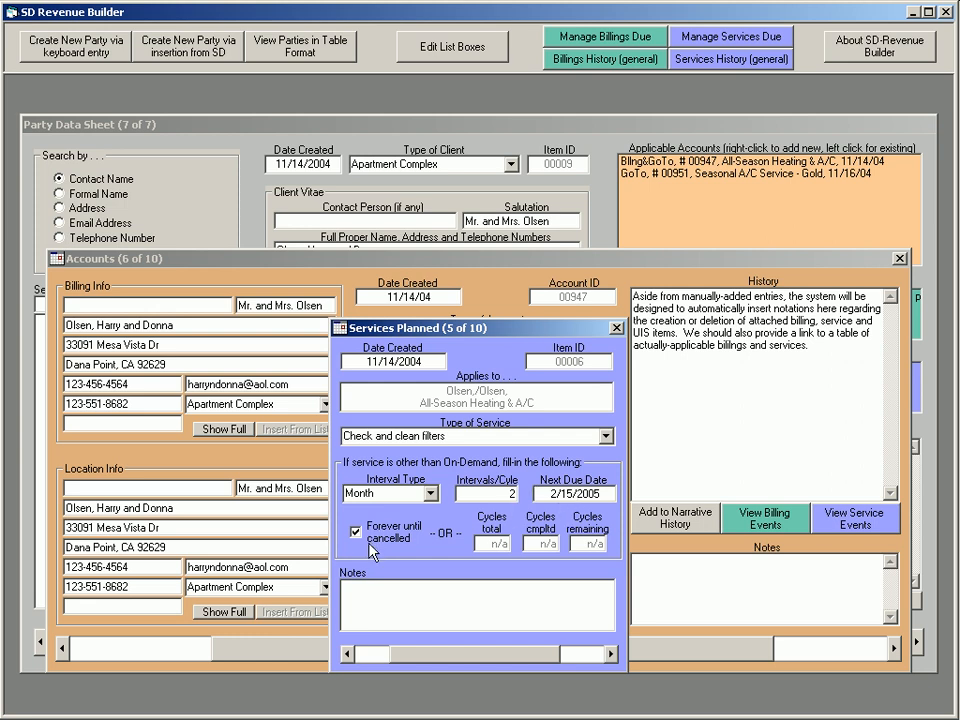
{"action": "left_click", "coordinate": [616, 328]}
{"action": "right_click", "coordinate": [489, 512]}
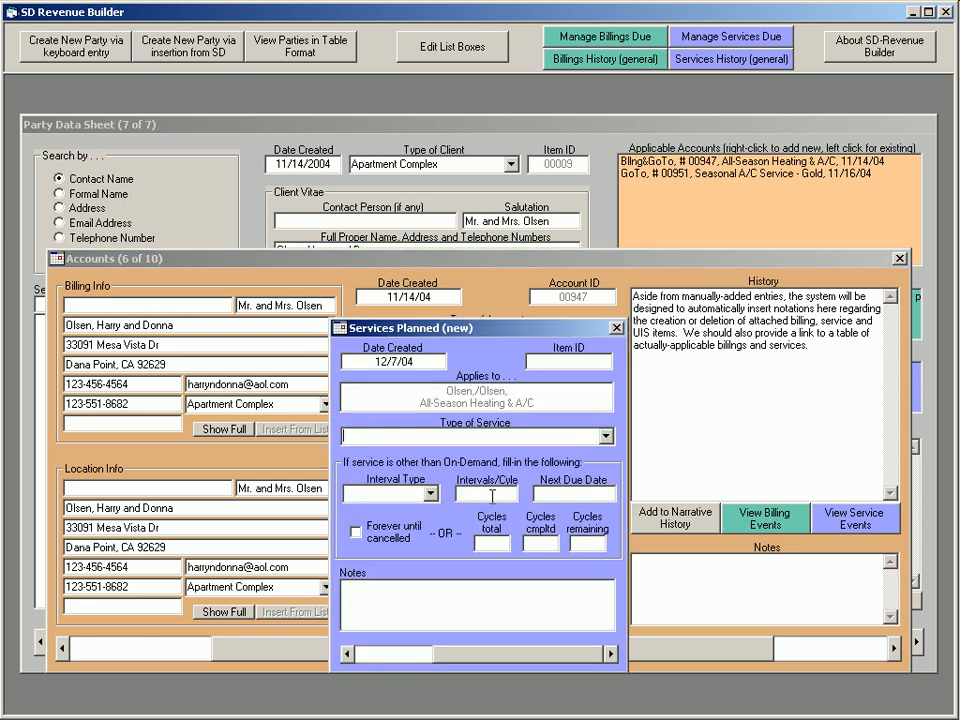
{"action": "left_click", "coordinate": [616, 328]}
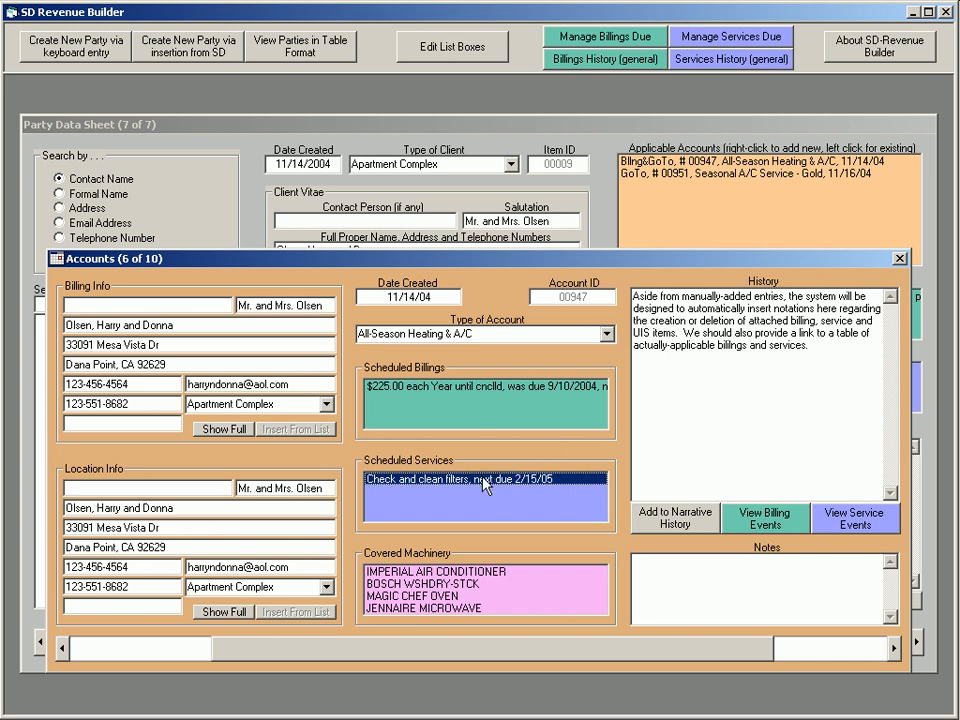
View the unit info sheet of the BOSCH WSHDRY-STCK listed under covered machinery, and close it
{"action": "left_click", "coordinate": [447, 583]}
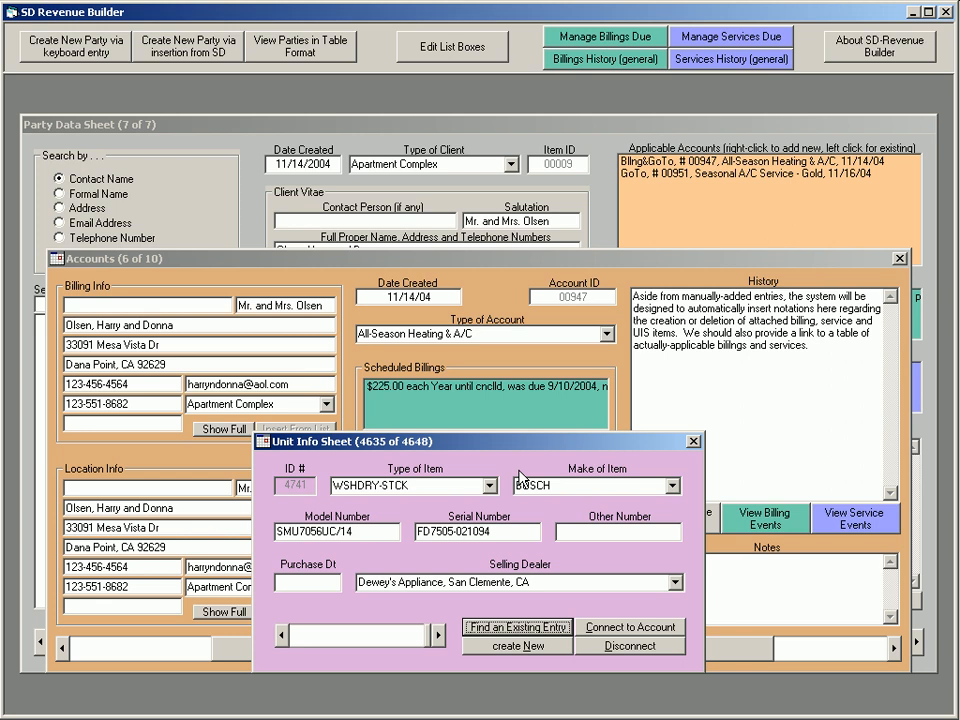
{"action": "left_click", "coordinate": [694, 442]}
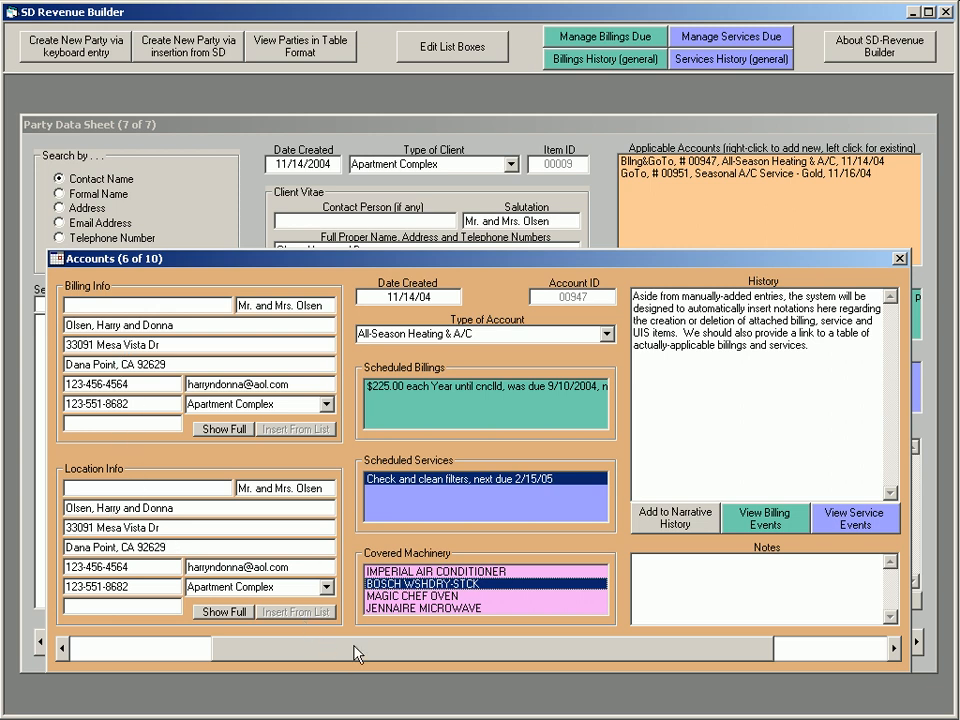
Go to the Seasonal A/C Service - Gold account created 11/16/04 and delete the explanatory paragraph opening its History
{"action": "scroll", "coordinate": [355, 653], "scroll_direction": "up", "scroll_amount": 1}
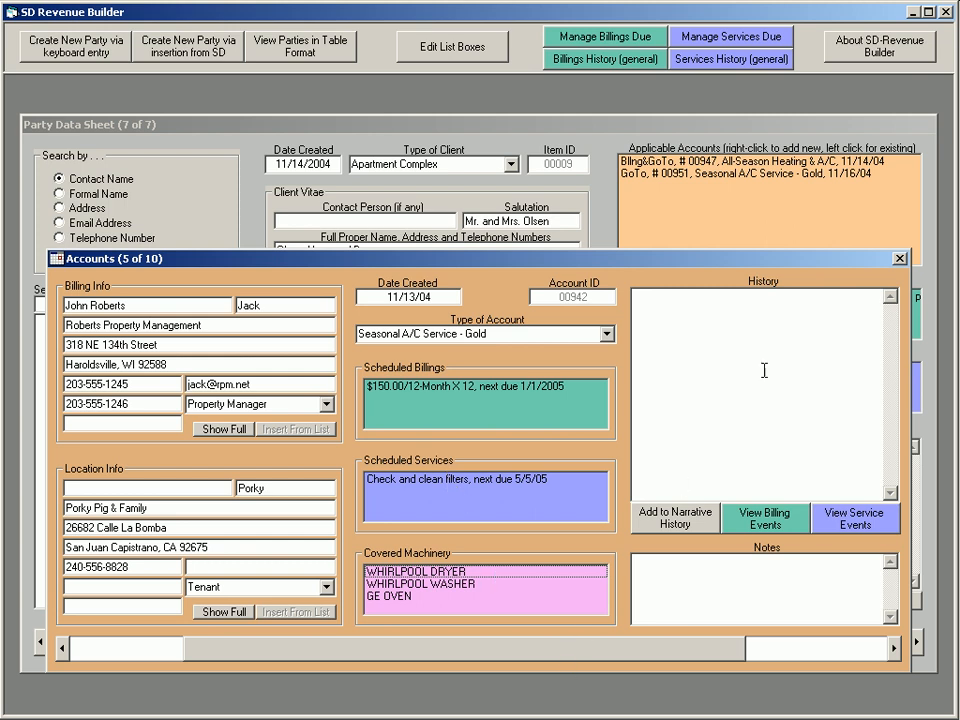
{"action": "scroll", "coordinate": [665, 656], "scroll_direction": "down", "scroll_amount": 3}
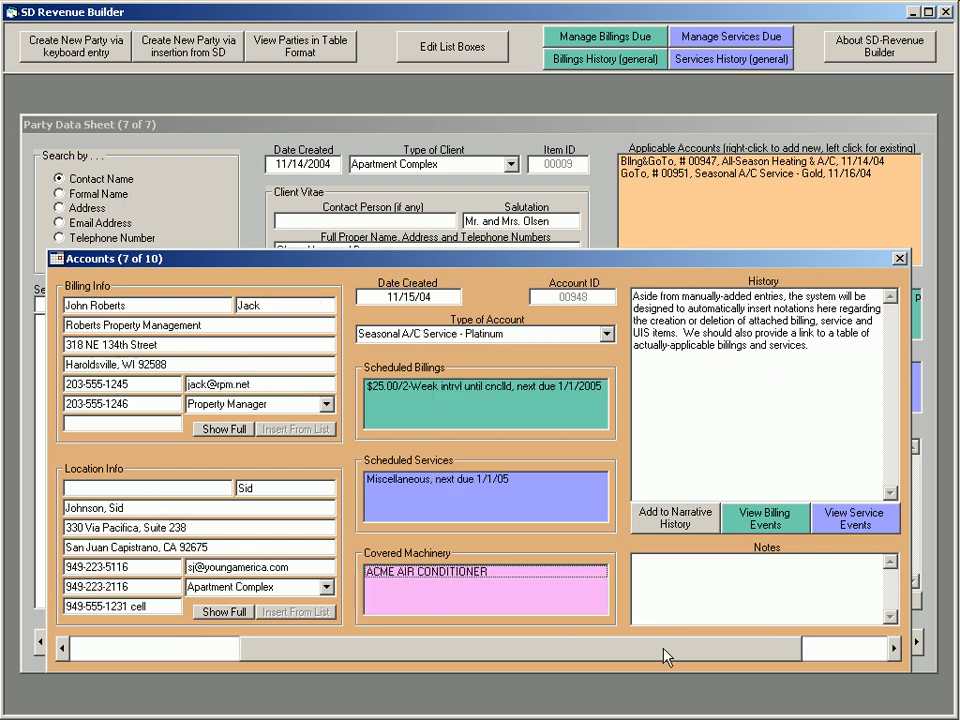
{"action": "scroll", "coordinate": [665, 656], "scroll_direction": "down", "scroll_amount": 1}
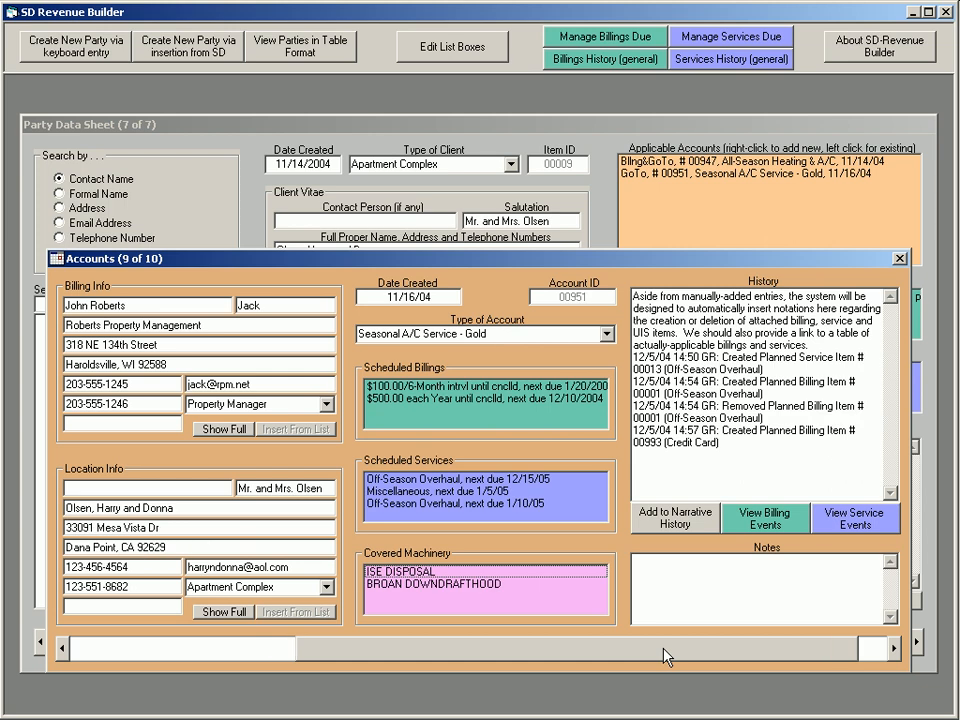
{"action": "left_click", "coordinate": [634, 291]}
{"action": "left_click_drag", "start_coordinate": [634, 291], "coordinate": [818, 348]}
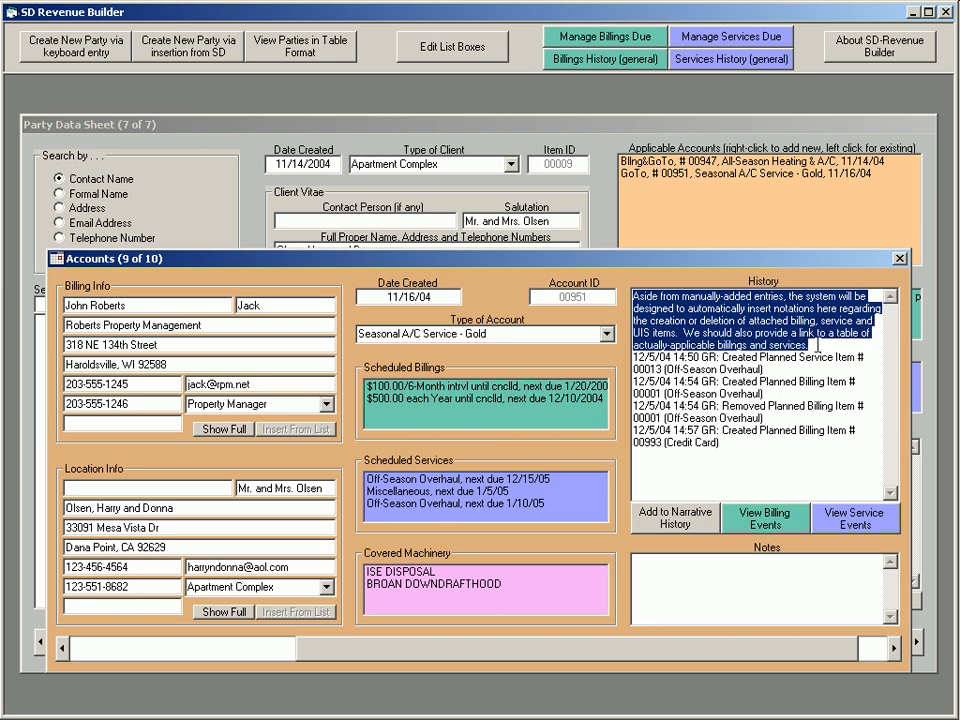
{"action": "key", "text": "Delete"}
{"action": "key", "text": "Delete"}
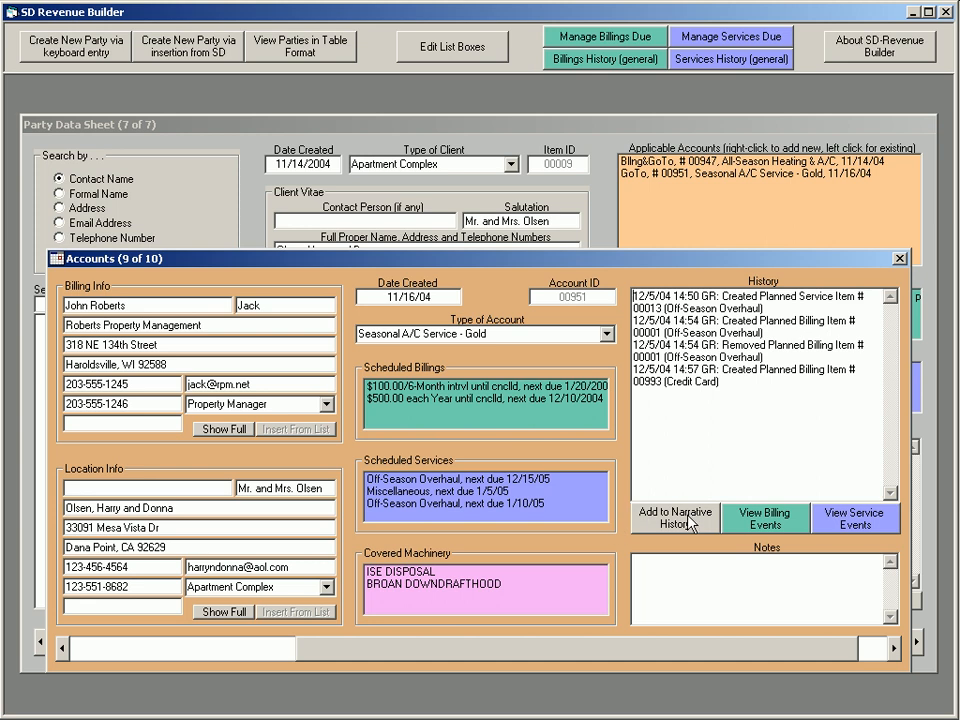
Review this account's billing events and service events, closing each history list
{"action": "left_click", "coordinate": [784, 521]}
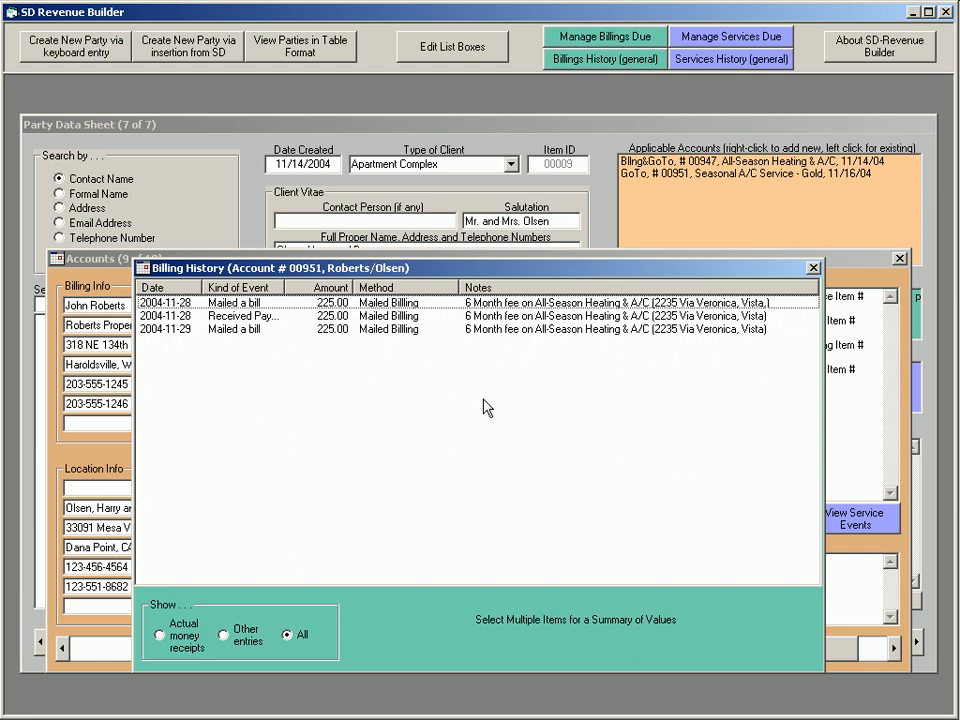
{"action": "left_click", "coordinate": [813, 268]}
{"action": "left_click", "coordinate": [855, 518]}
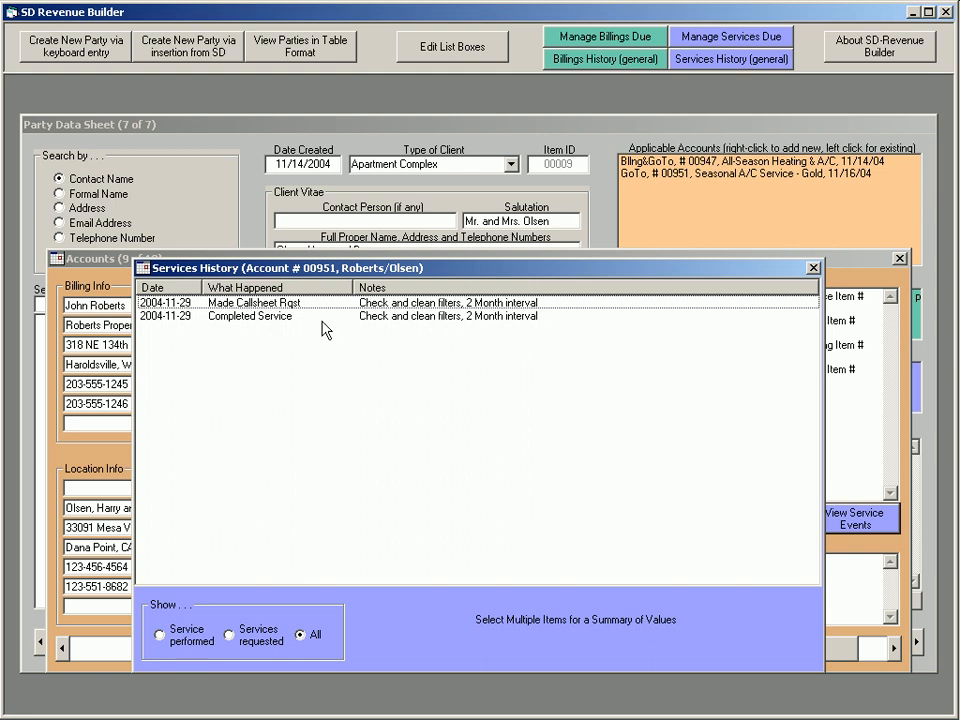
{"action": "left_click", "coordinate": [813, 268]}
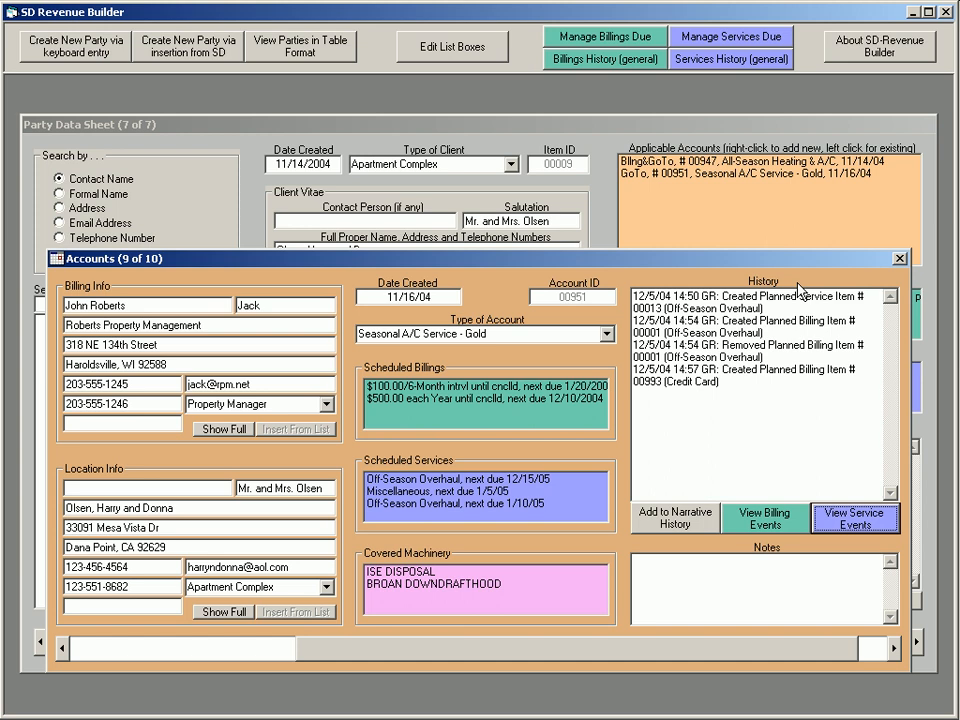
Return to the party data sheet, reopen the All-Season Heating & A/C account for viewing and close it
{"action": "left_click", "coordinate": [900, 260]}
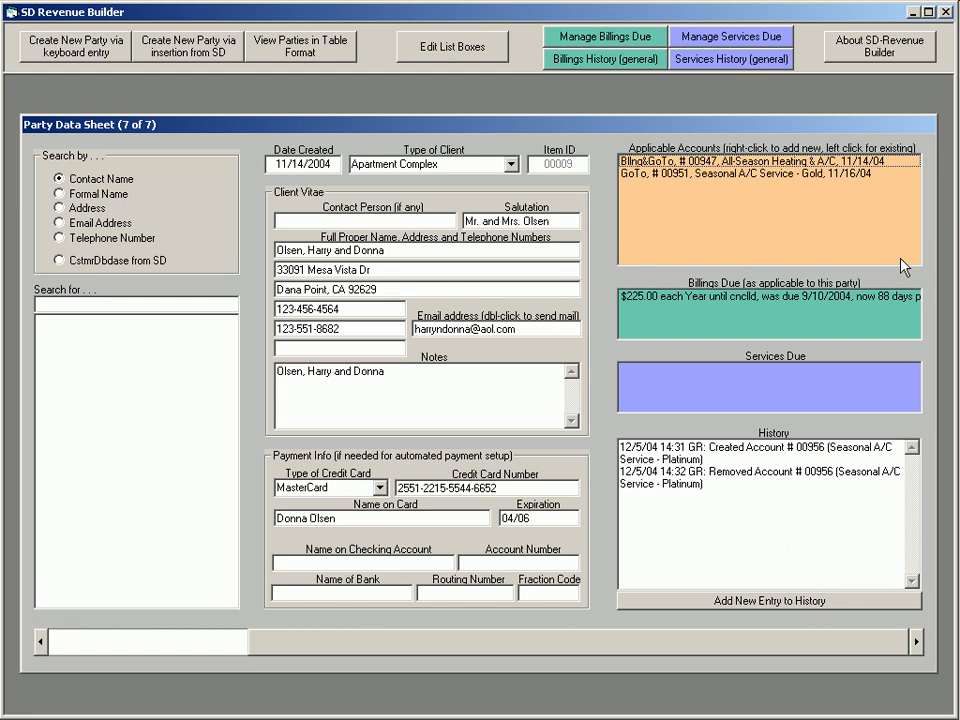
{"action": "left_click", "coordinate": [665, 161]}
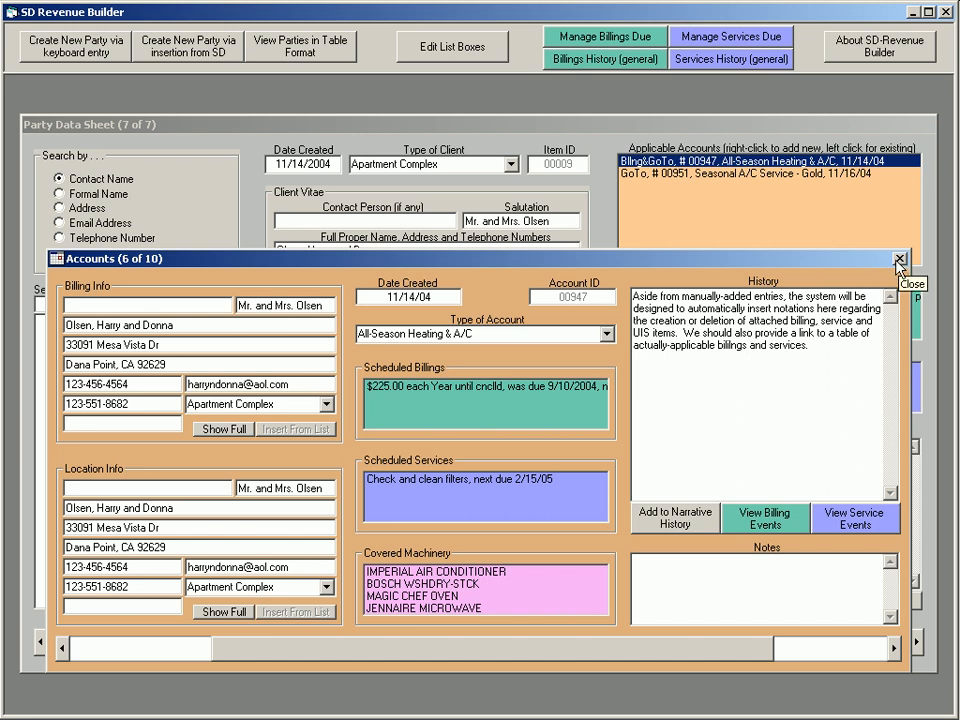
{"action": "left_click", "coordinate": [898, 260]}
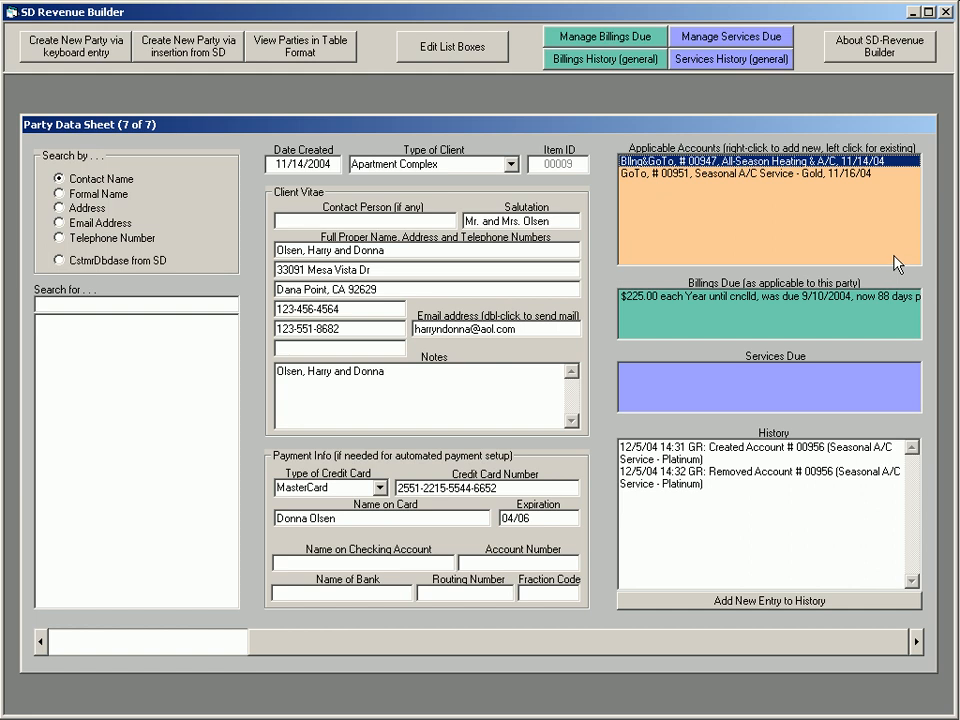
Create a new party by keyboard entry, filling in the client's salutation and full proper name
{"action": "left_click", "coordinate": [366, 17]}
{"action": "left_click", "coordinate": [87, 50]}
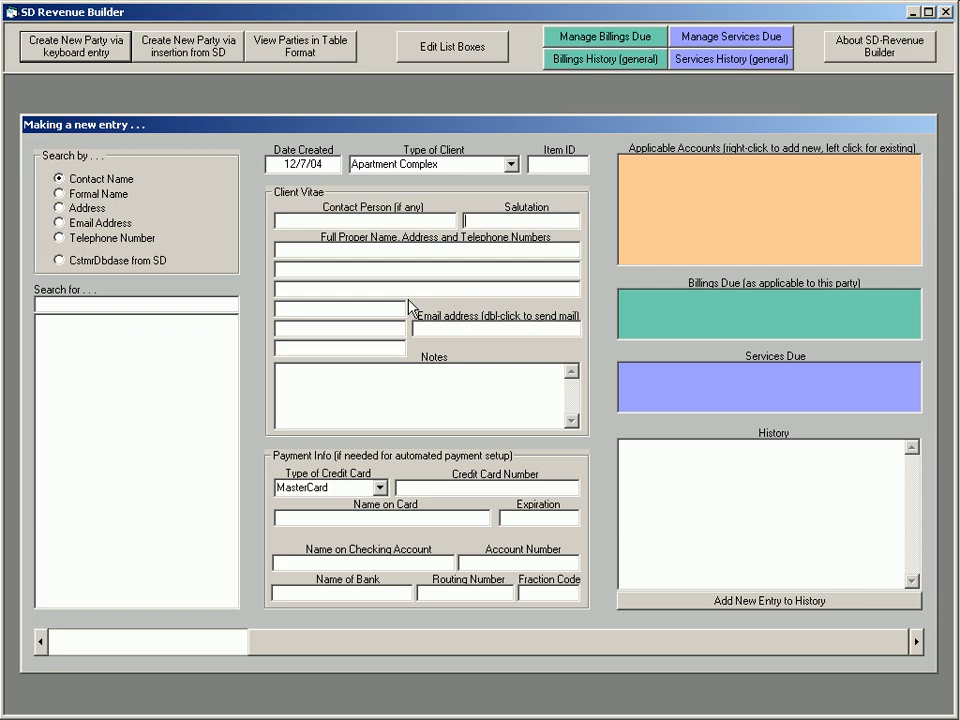
{"action": "key", "text": "Tab"}
{"action": "type", "text": "Mr. ROs"}
{"action": "key", "text": "BackSpace"}
{"action": "key", "text": "BackSpace"}
{"action": "type", "text": "oss"}
{"action": "key", "text": "Tab"}
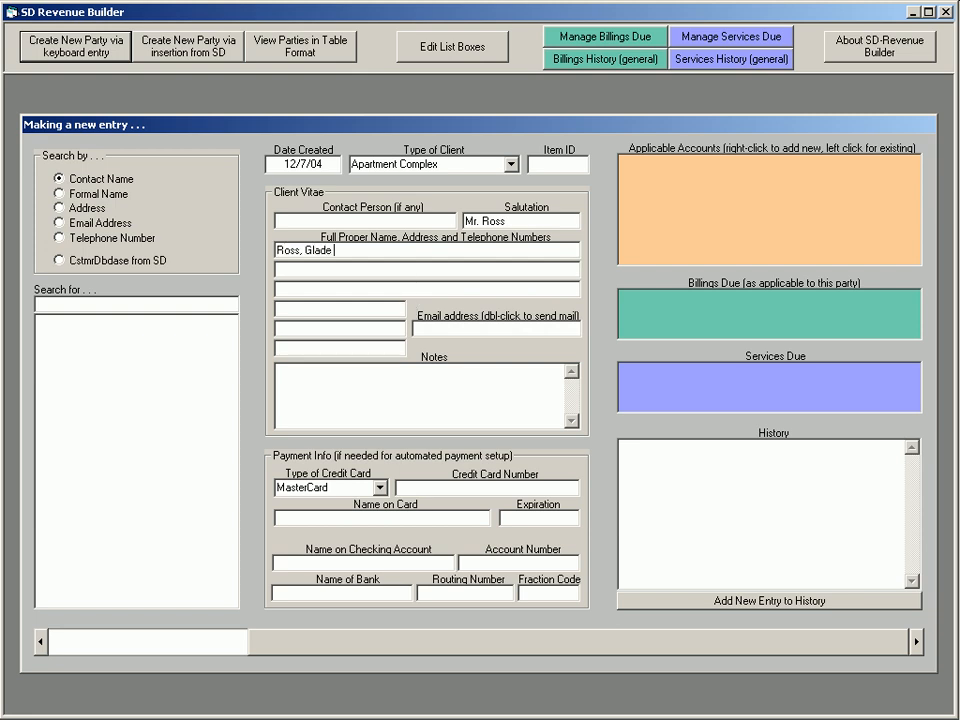
Enter the new client's street address and the city, state and ZIP line
{"action": "key", "text": "Tab"}
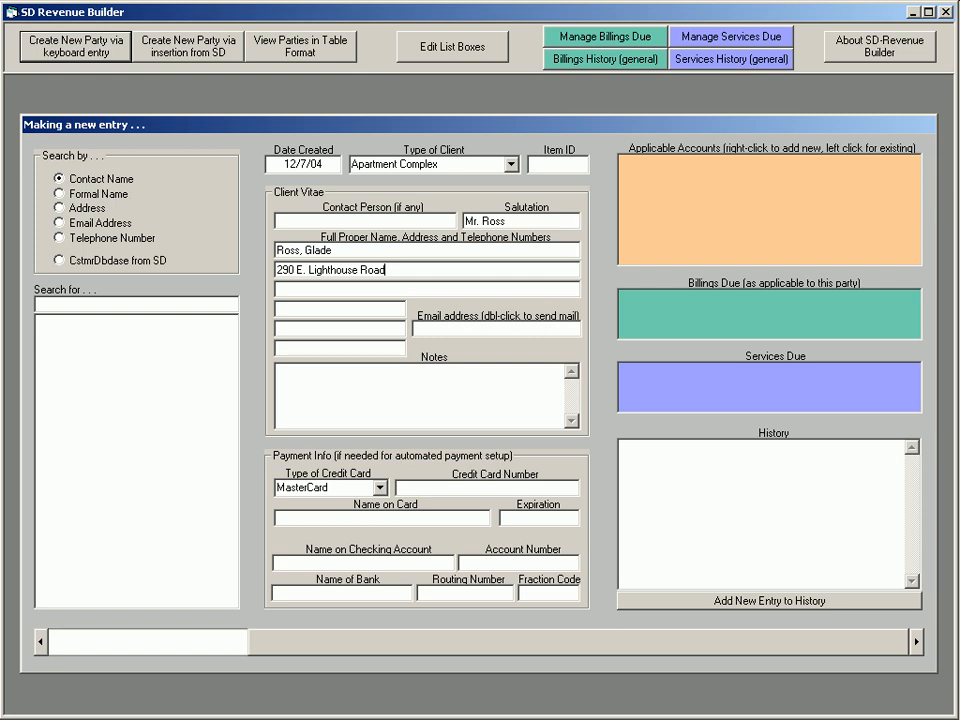
{"action": "key", "text": "Tab"}
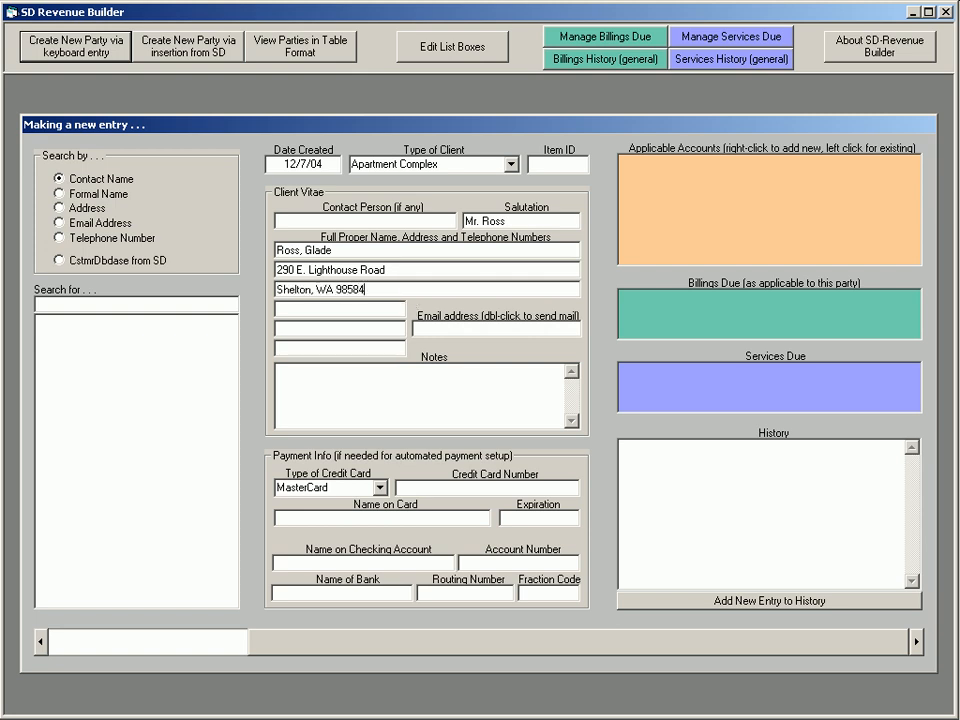
Enter the client's telephone number and set the type of credit card to N/A
{"action": "key", "text": "Tab"}
{"action": "left_click", "coordinate": [378, 488]}
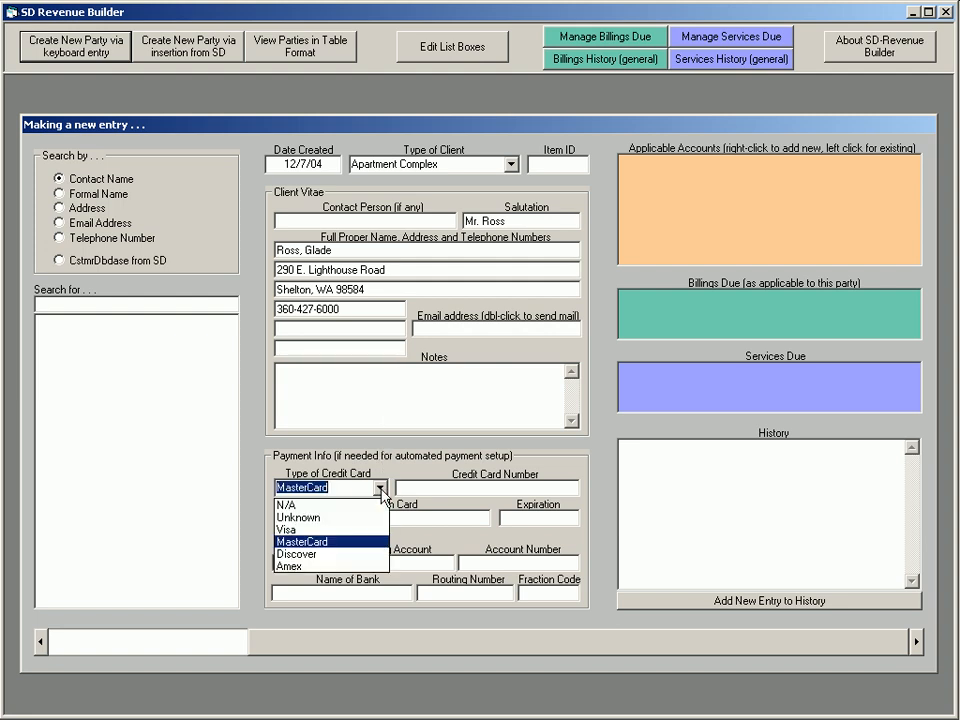
{"action": "left_click", "coordinate": [369, 505]}
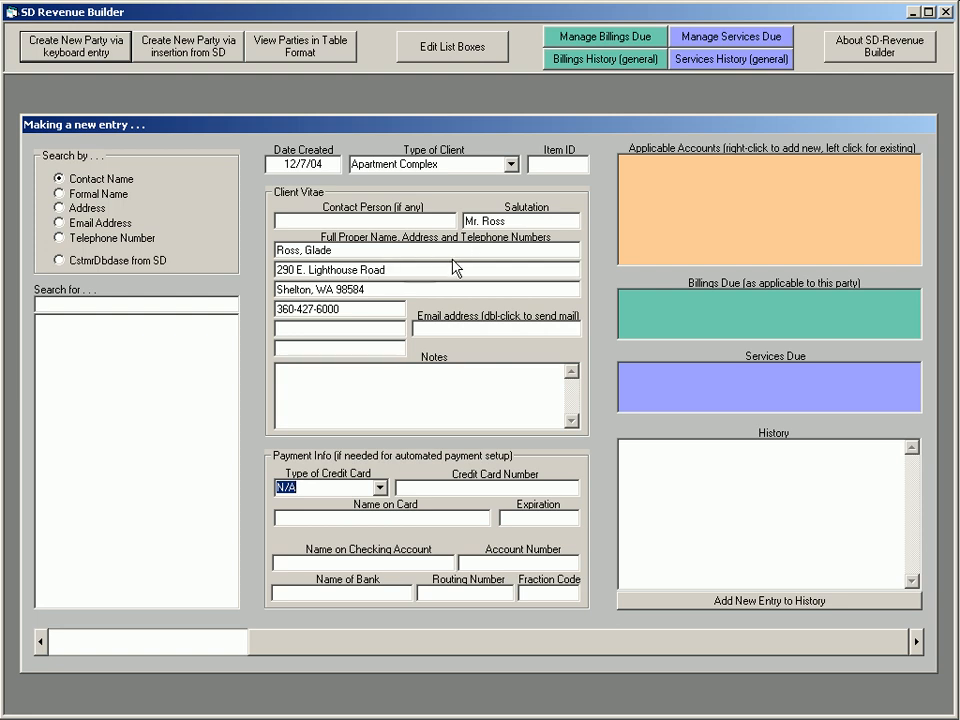
Add an All-Season Heating & A/C account with this client as location party and Roberts Property Management inserted as billing party
{"action": "right_click", "coordinate": [729, 179]}
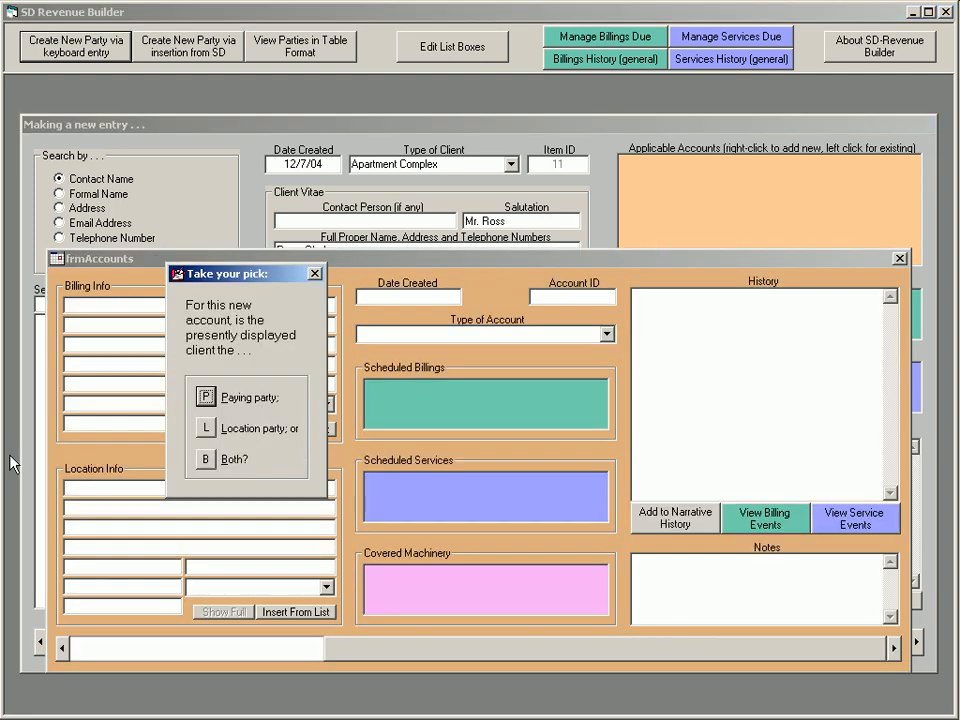
{"action": "left_click", "coordinate": [206, 428]}
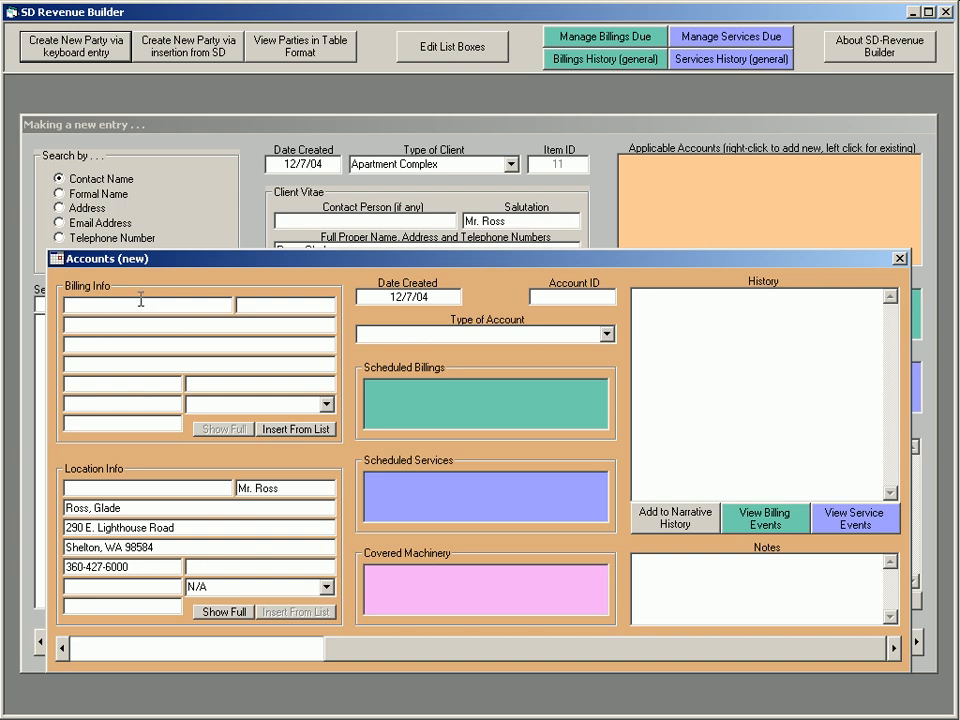
{"action": "left_click", "coordinate": [288, 436]}
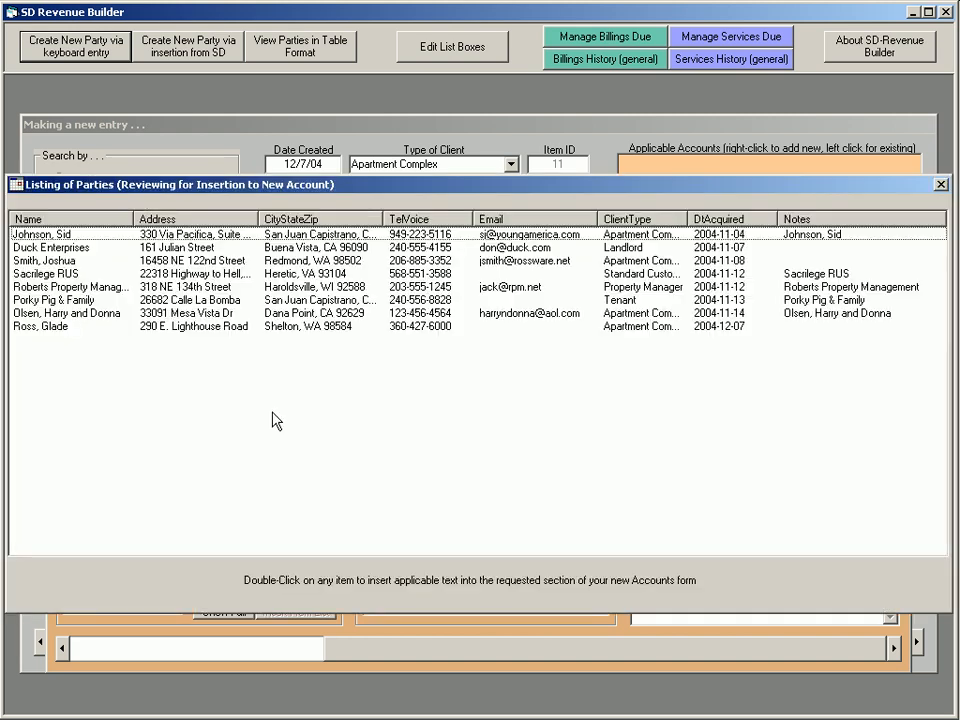
{"action": "double_click", "coordinate": [84, 287]}
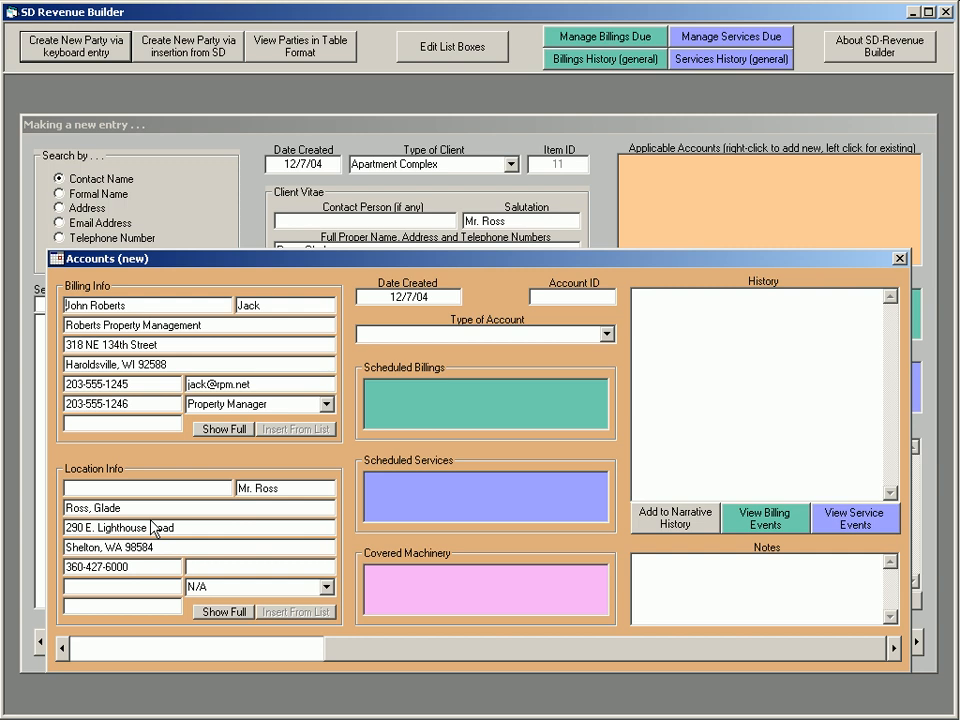
{"action": "left_click", "coordinate": [606, 334]}
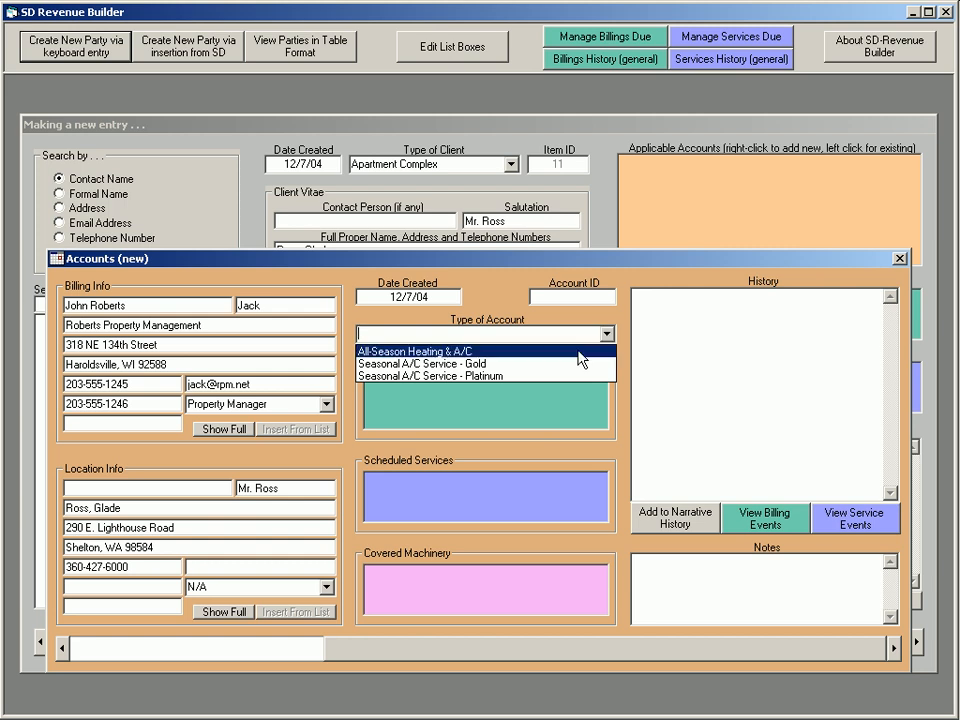
{"action": "left_click", "coordinate": [577, 351]}
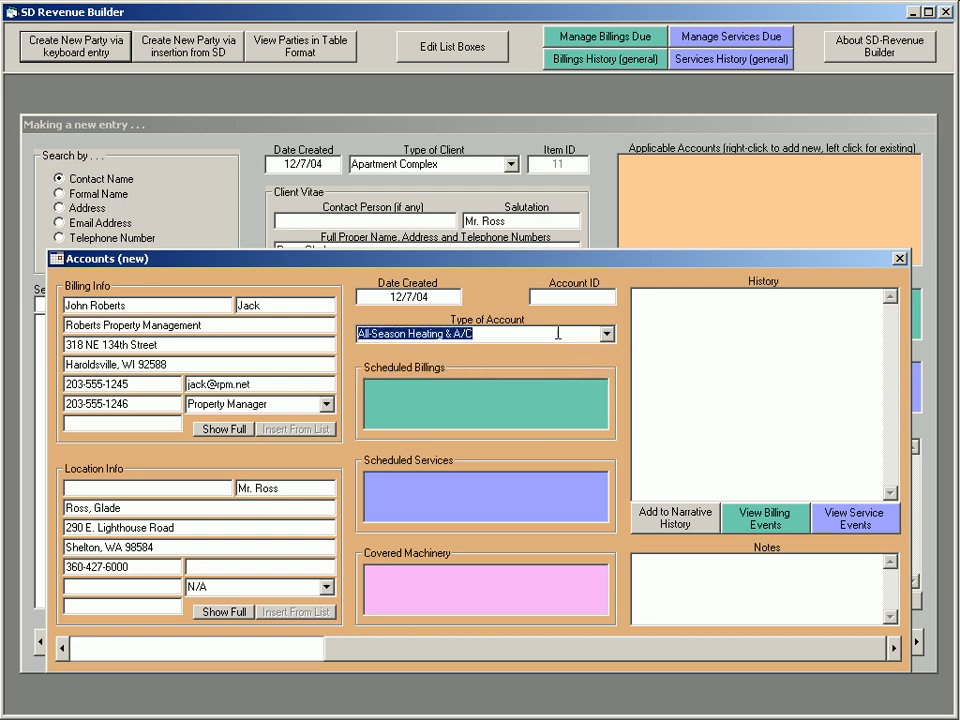
Add a scheduled billing to the account with interval type Day, 25 intervals per cycle and an amount of 50
{"action": "right_click", "coordinate": [490, 404]}
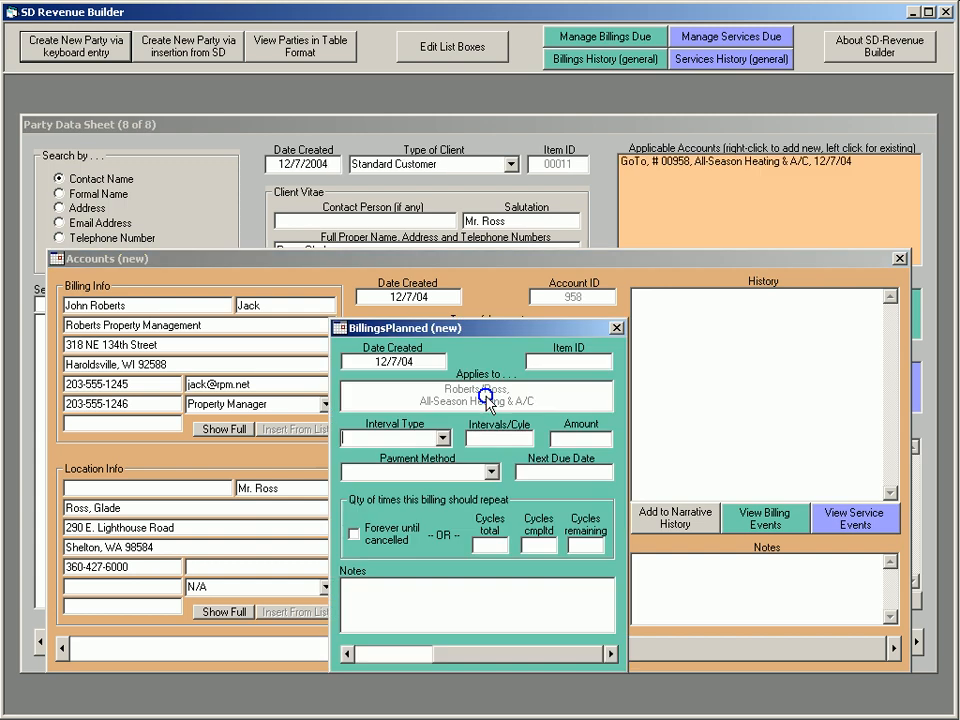
{"action": "left_click", "coordinate": [443, 440]}
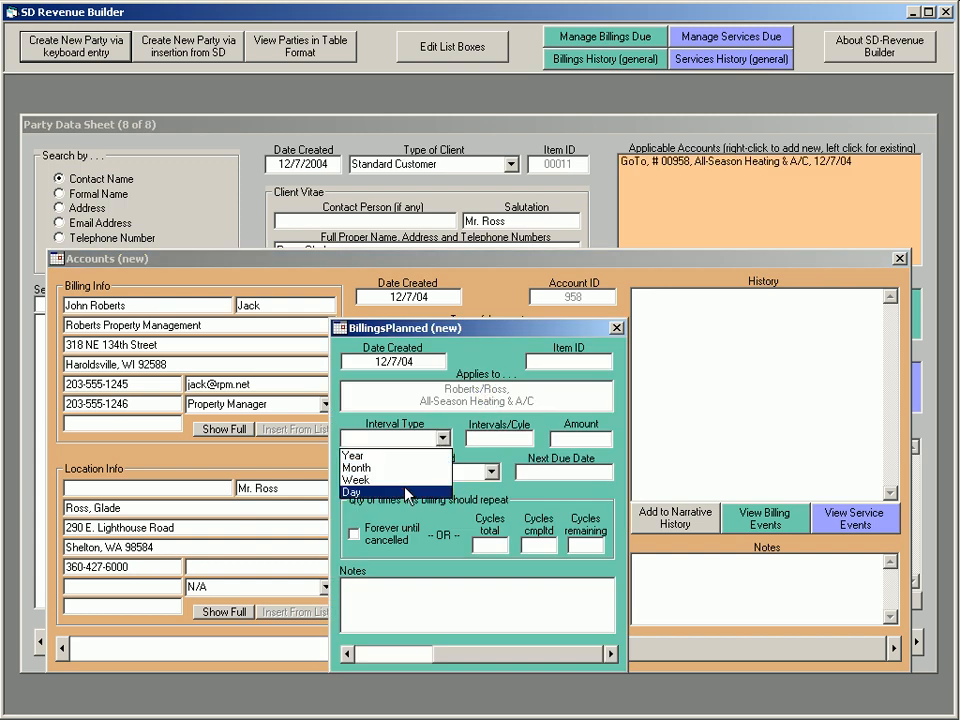
{"action": "left_click", "coordinate": [405, 492]}
{"action": "left_click", "coordinate": [530, 438]}
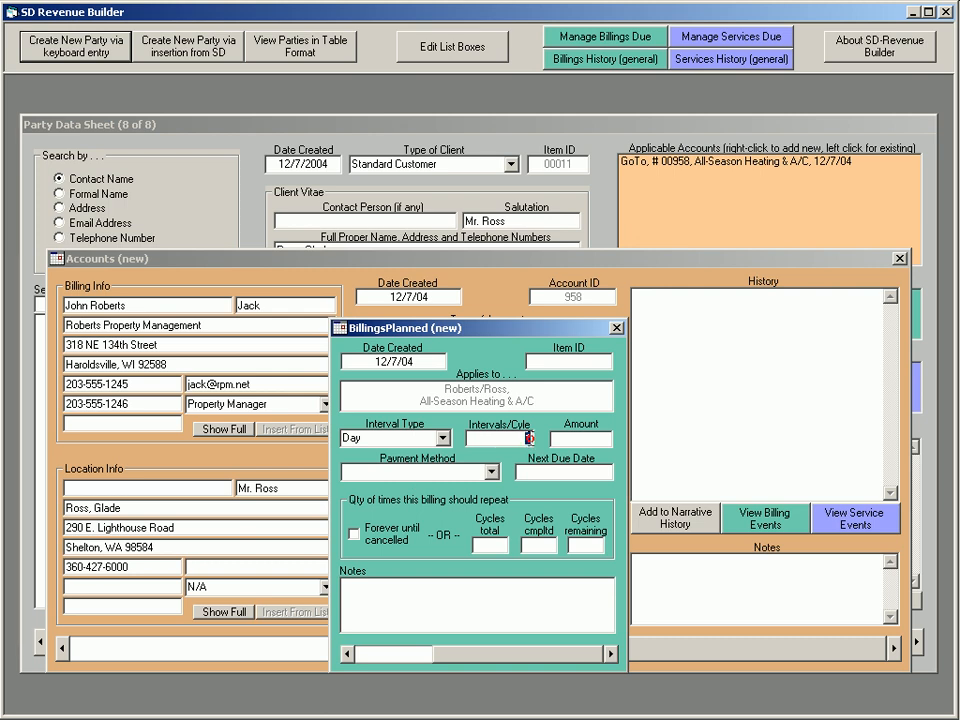
{"action": "type", "text": "25"}
{"action": "left_click", "coordinate": [580, 438]}
{"action": "type", "text": "50"}
Set the billing to Credit Card payment, next due 1/5/05, repeating forever until cancelled, and close its form
{"action": "left_click", "coordinate": [491, 472]}
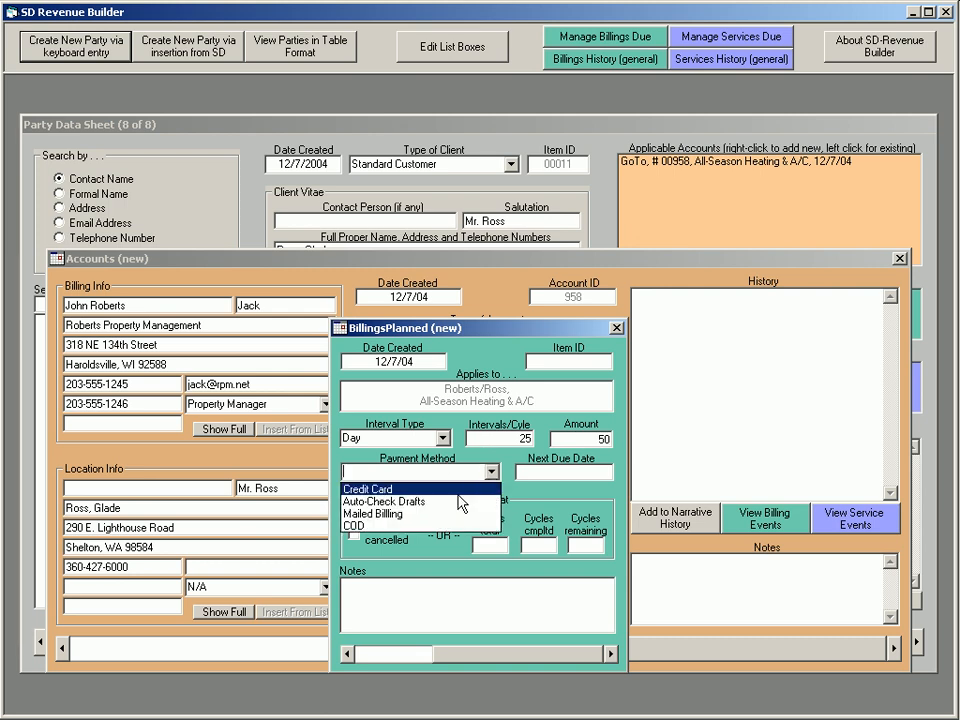
{"action": "left_click", "coordinate": [468, 490]}
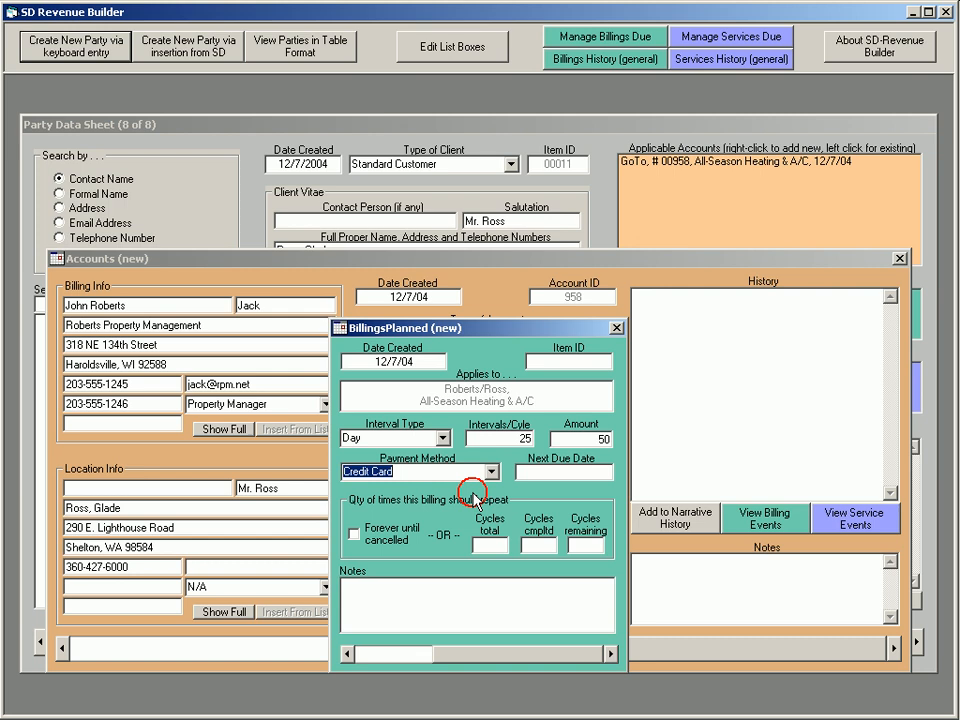
{"action": "left_click", "coordinate": [563, 472]}
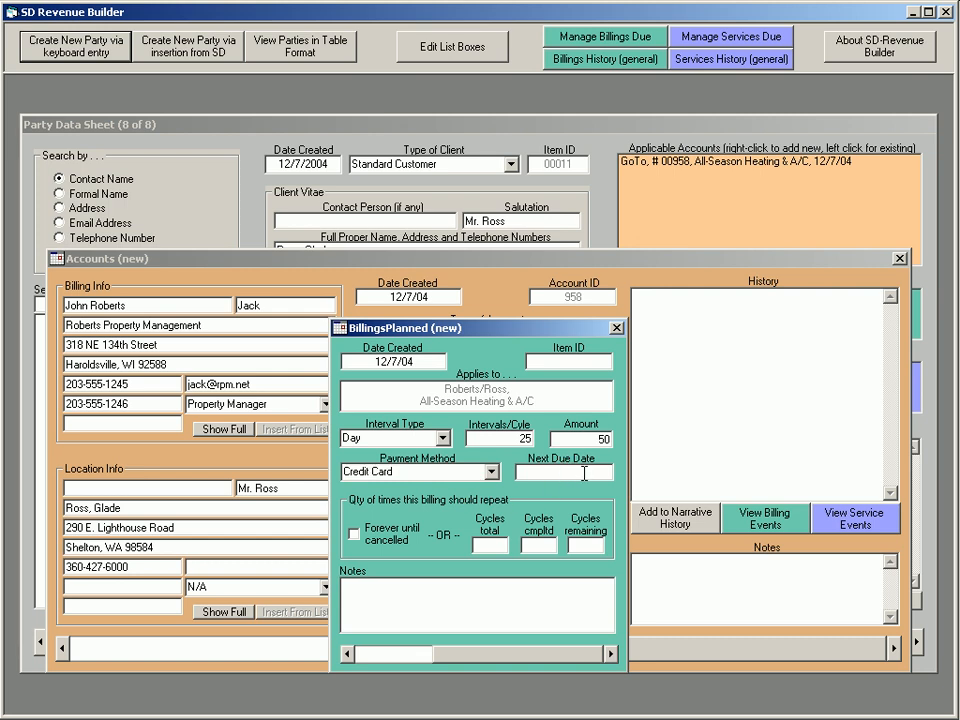
{"action": "type", "text": "1/5/05"}
{"action": "left_click", "coordinate": [354, 533]}
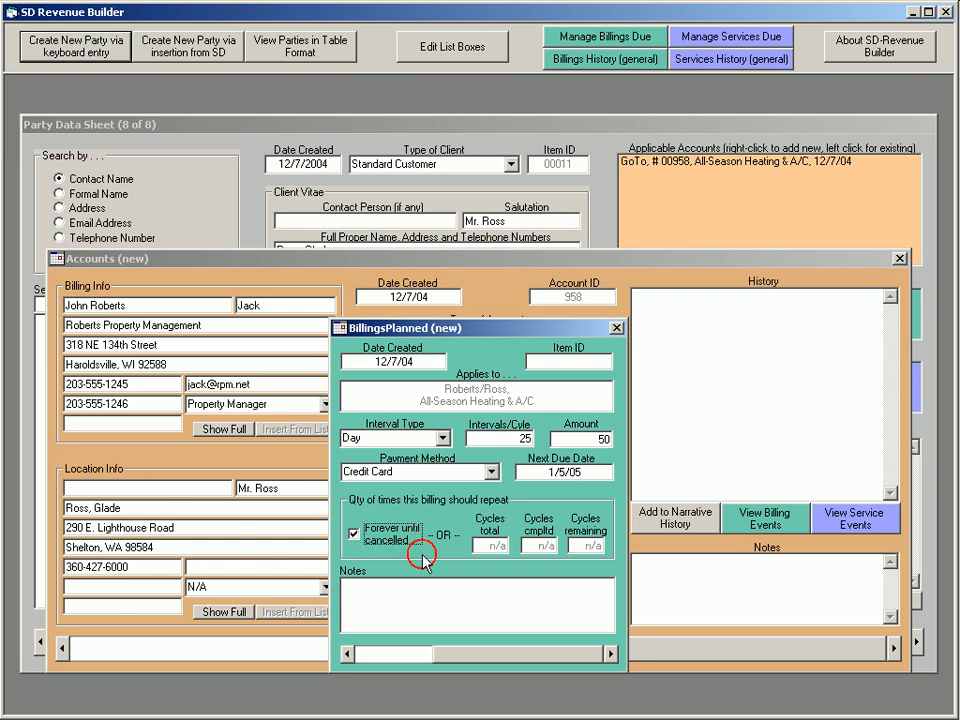
{"action": "left_click", "coordinate": [617, 328]}
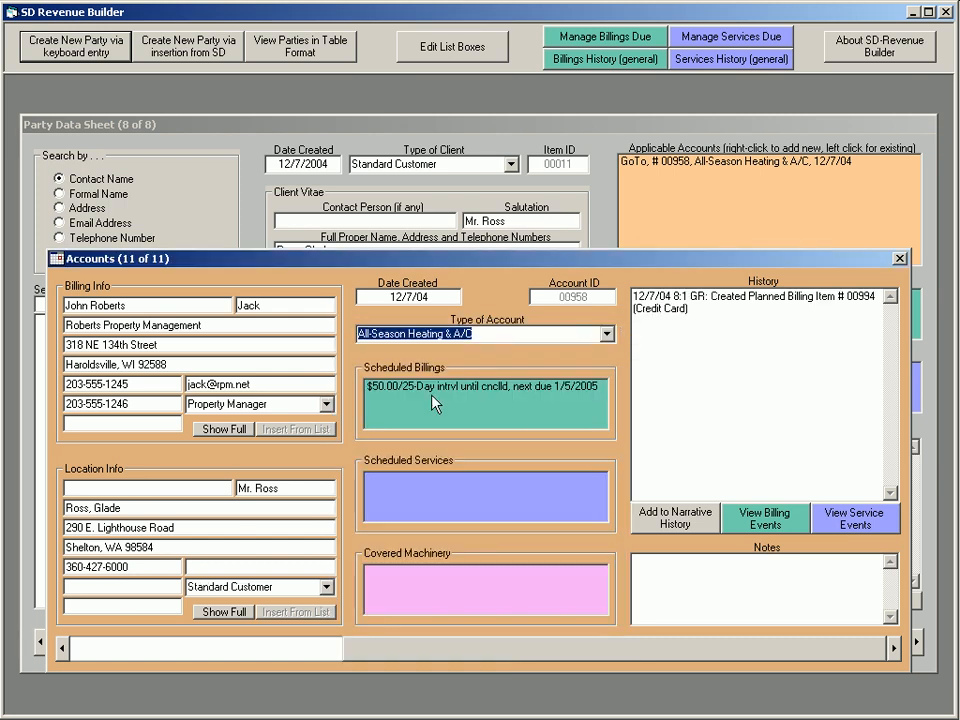
Add a scheduled service of type Miscellaneous with interval type Week and 2 intervals per cycle
{"action": "right_click", "coordinate": [491, 501]}
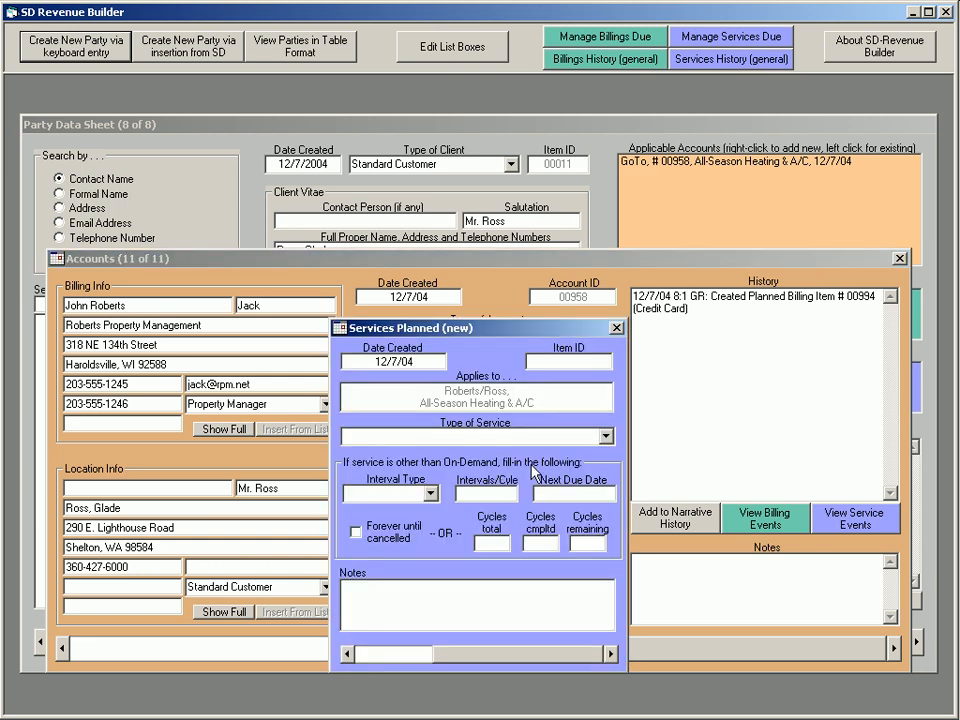
{"action": "left_click", "coordinate": [606, 436]}
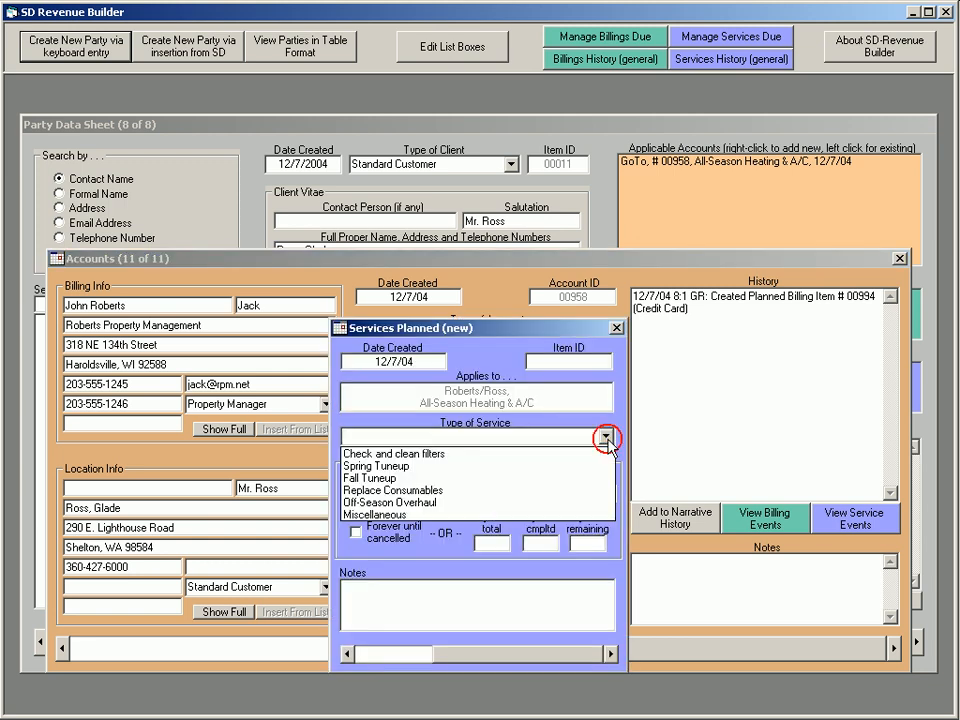
{"action": "left_click", "coordinate": [460, 517]}
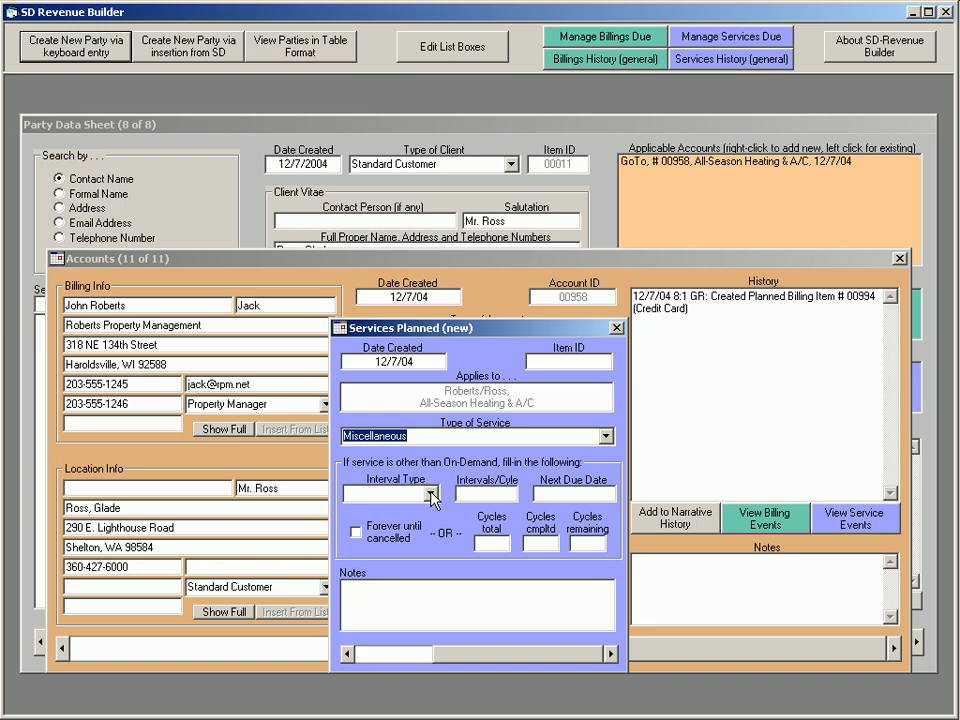
{"action": "left_click", "coordinate": [430, 492]}
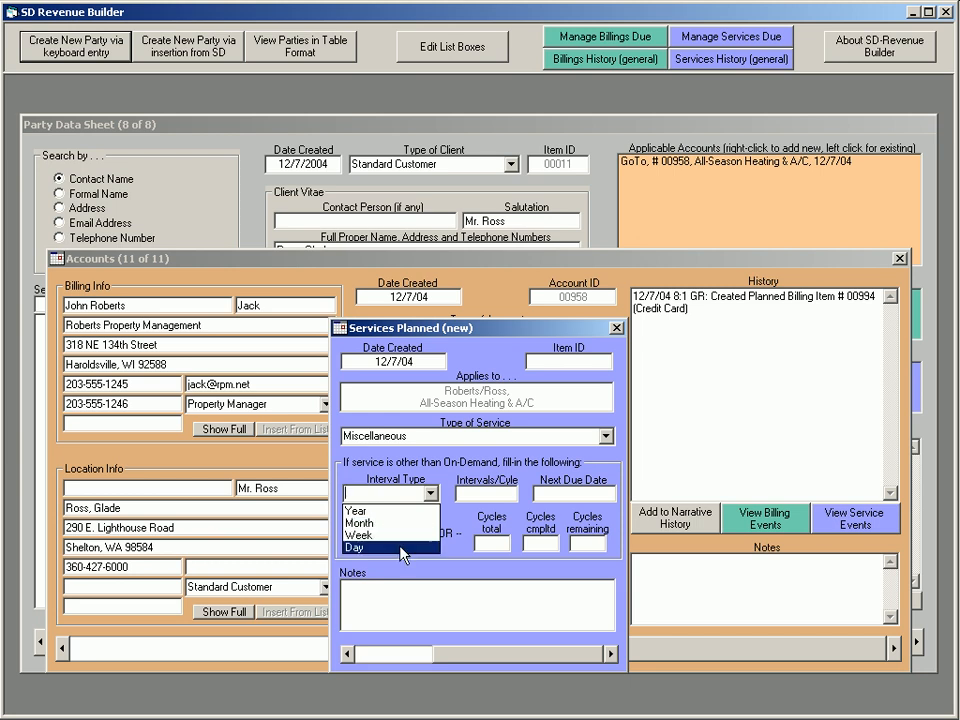
{"action": "left_click", "coordinate": [402, 536]}
{"action": "left_click", "coordinate": [502, 493]}
{"action": "type", "text": "2"}
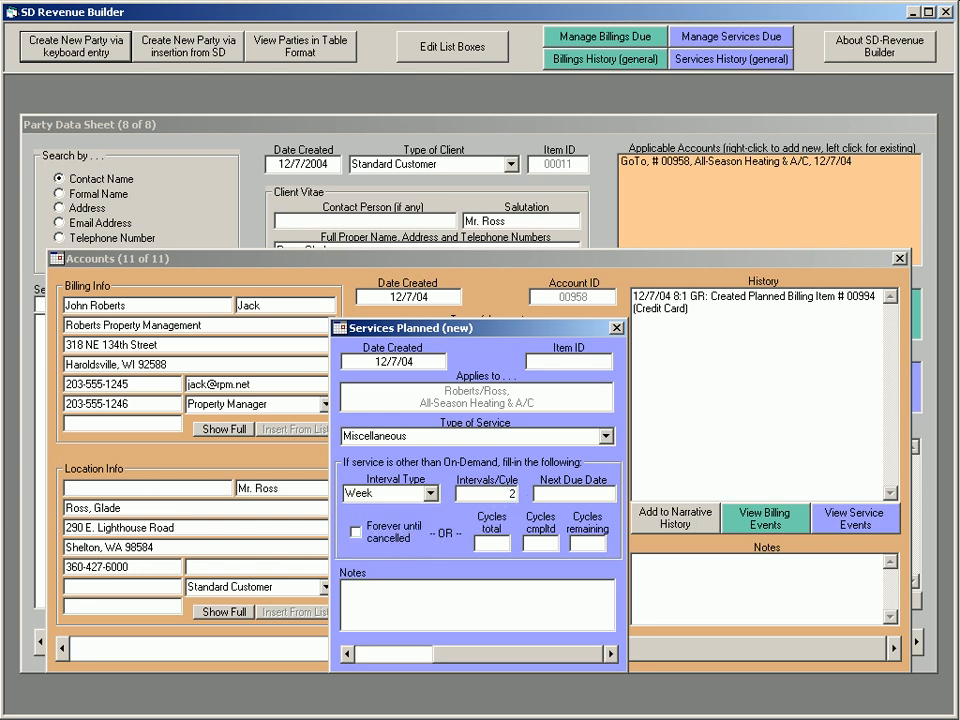
Set the service's next due date to 12/30/04, repeating forever until cancelled, and close its form
{"action": "left_click", "coordinate": [555, 493]}
{"action": "type", "text": "12/30/04"}
{"action": "left_click", "coordinate": [356, 532]}
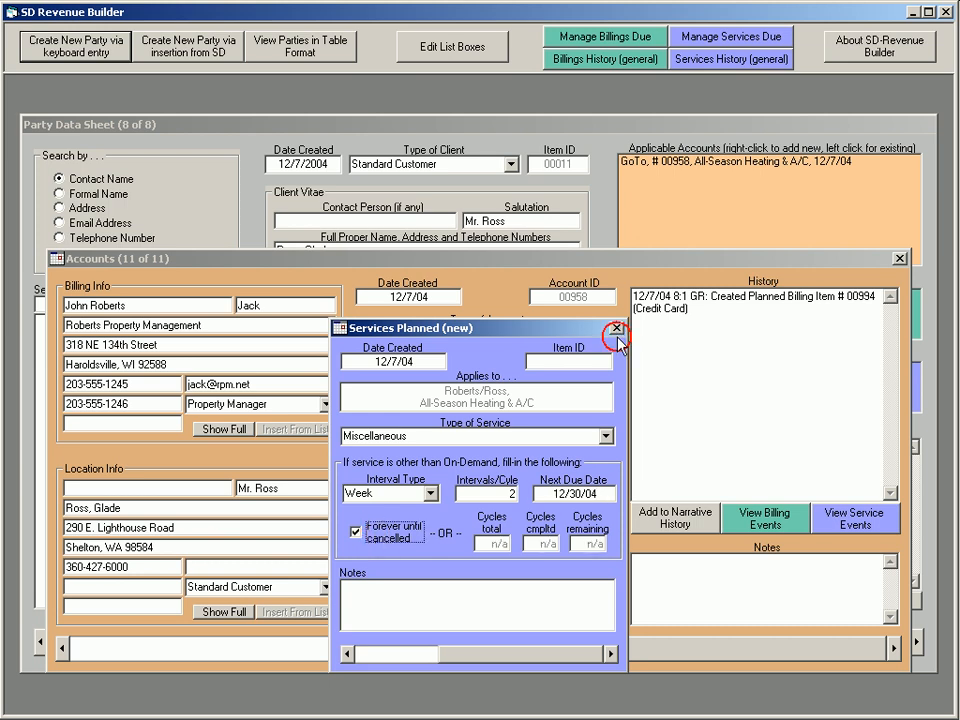
{"action": "left_click", "coordinate": [617, 329]}
Find the existing unit with serial number 002596RX, connect it to the account as covered machinery, and close the account
{"action": "right_click", "coordinate": [489, 579]}
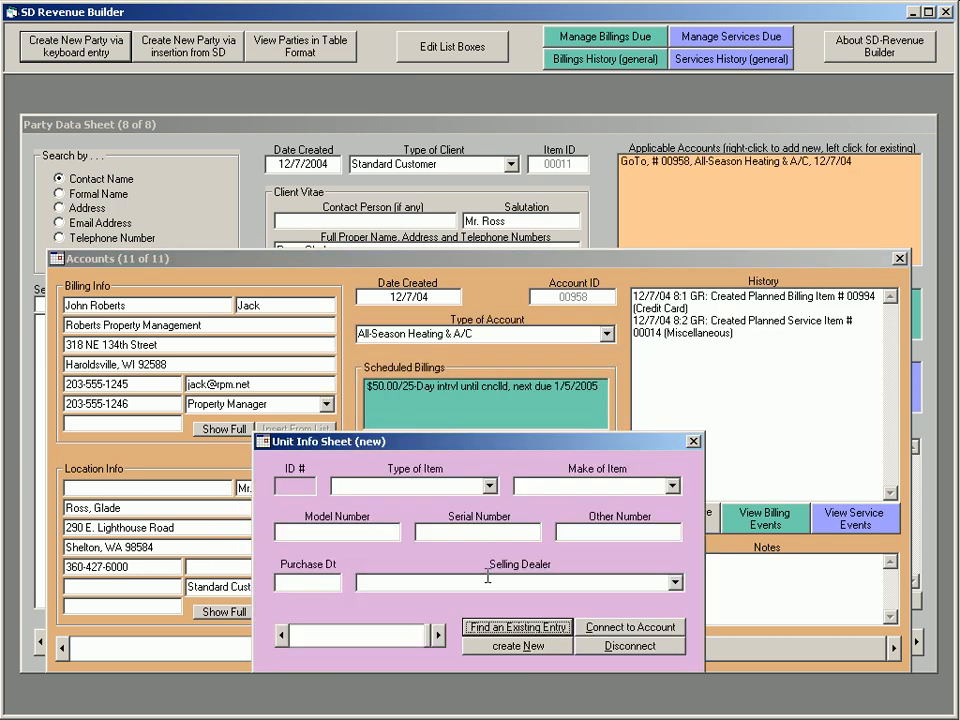
{"action": "left_click", "coordinate": [516, 626]}
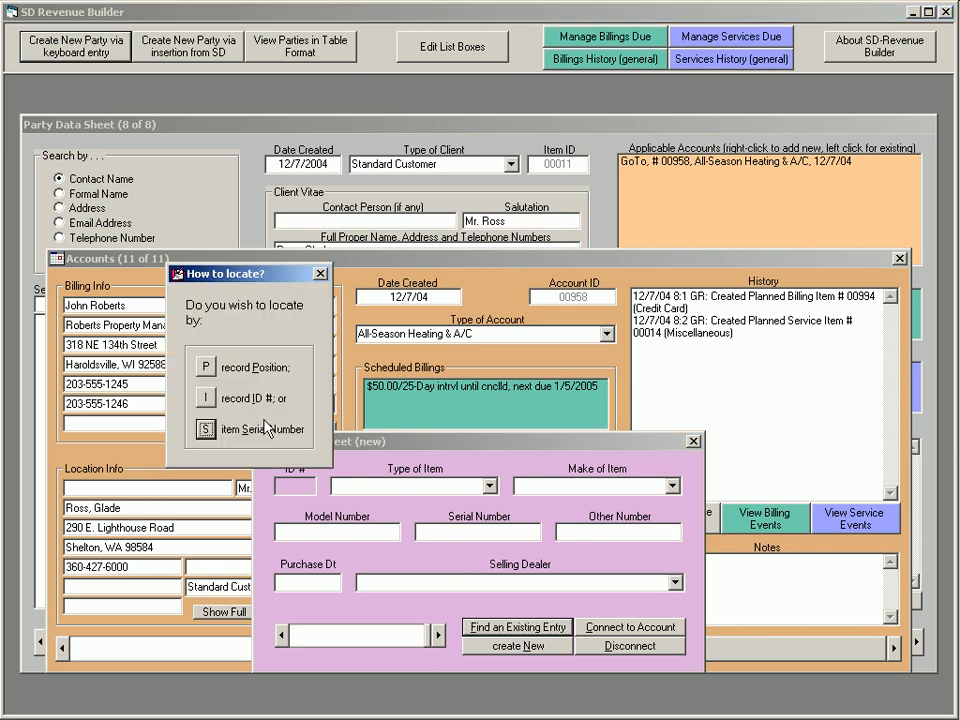
{"action": "left_click", "coordinate": [206, 429]}
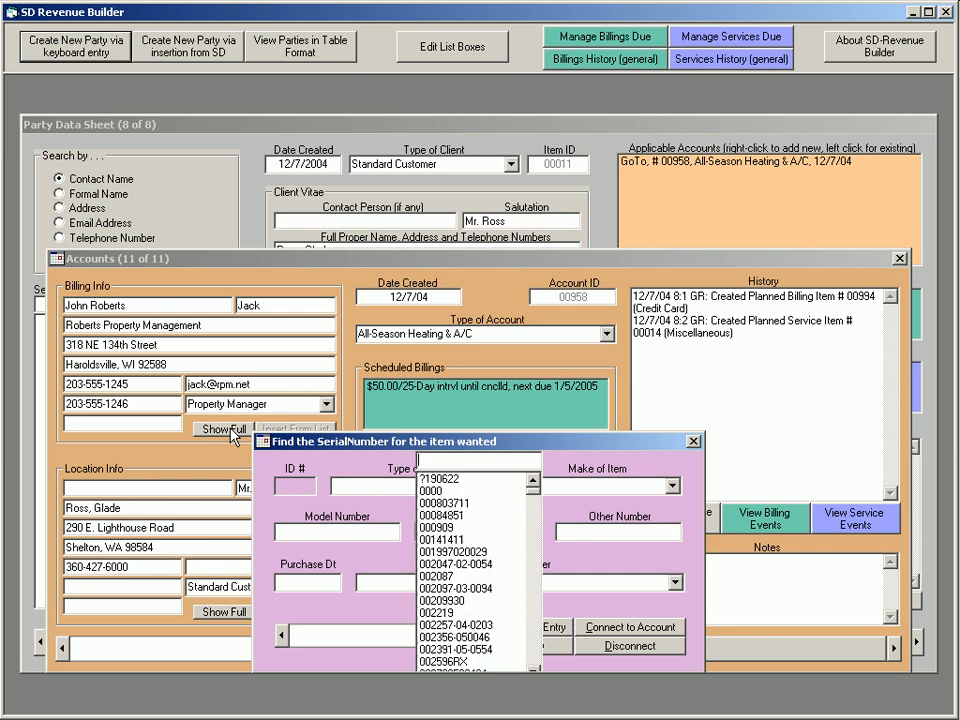
{"action": "left_click", "coordinate": [453, 662]}
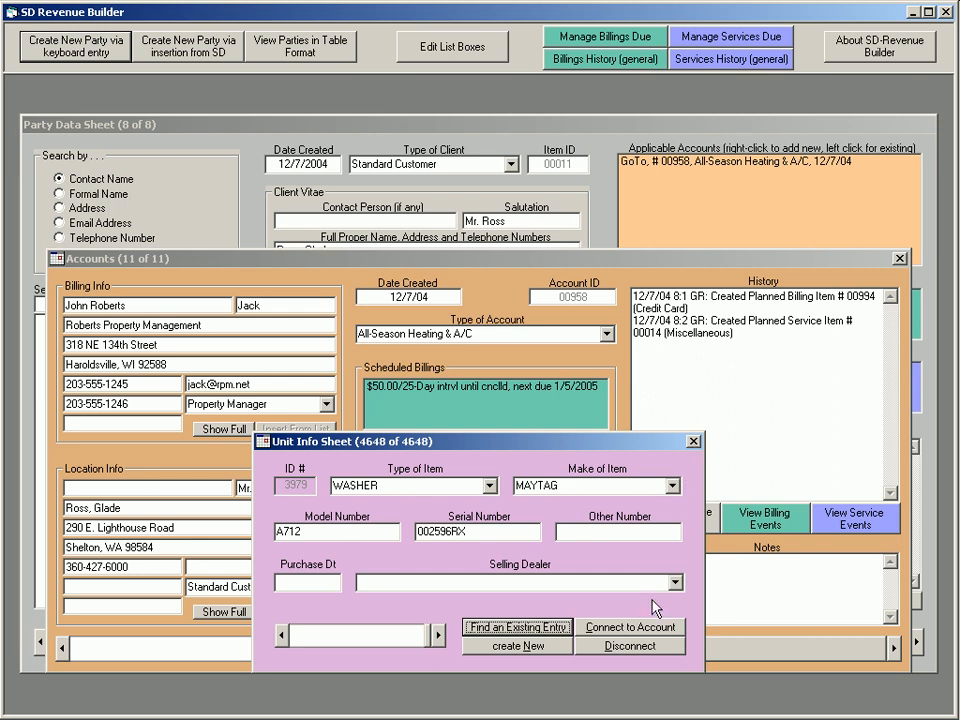
{"action": "left_click", "coordinate": [630, 627]}
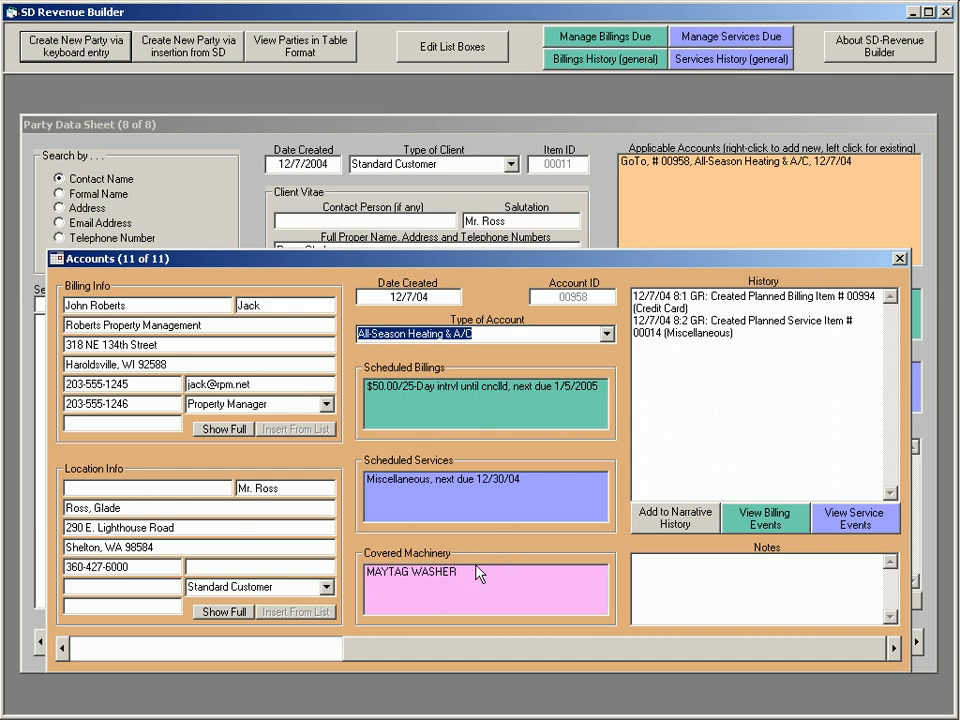
{"action": "left_click", "coordinate": [899, 260]}
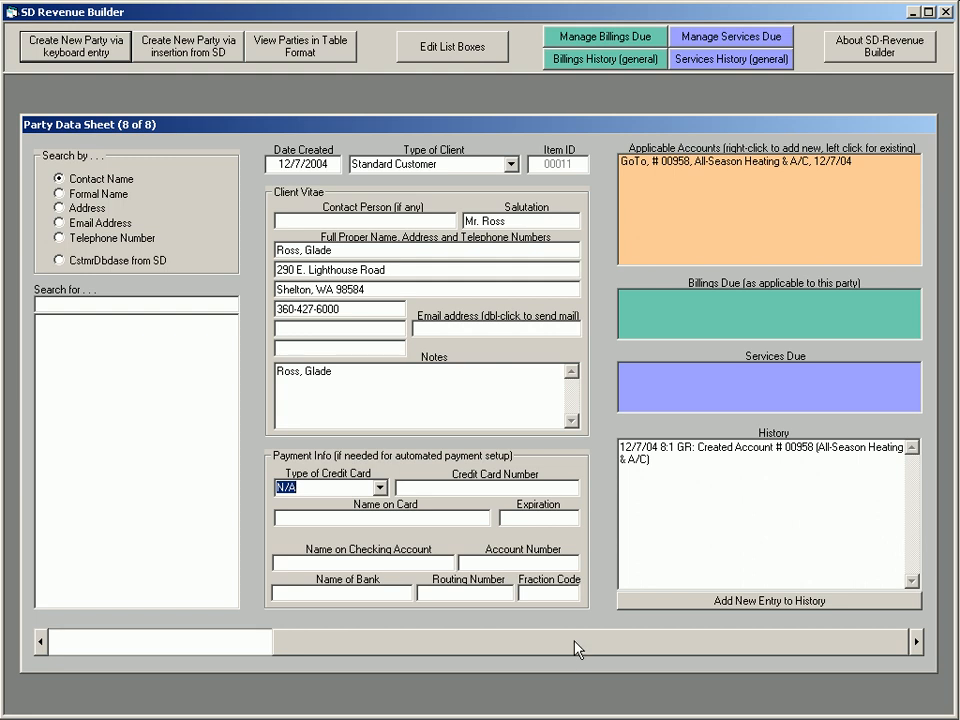
Browse back to the Roberts Property Management party data sheet to check its linked accounts, and return to the newest party
{"action": "left_click_drag", "start_coordinate": [575, 643], "coordinate": [543, 643]}
{"action": "key", "text": "Page_Up"}
{"action": "key", "text": "Page_Up"}
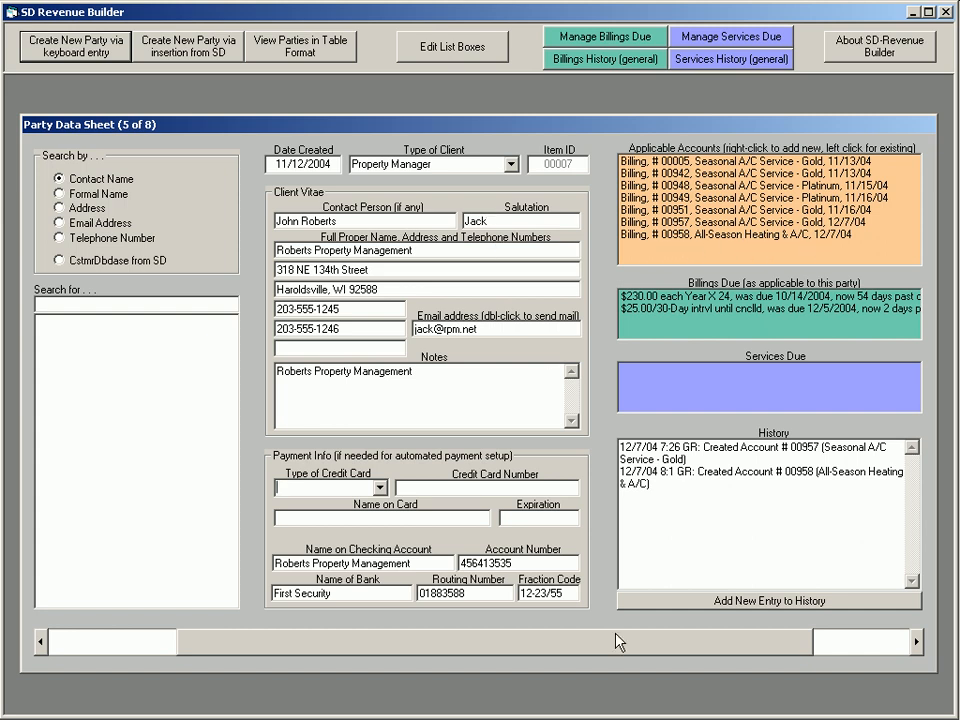
{"action": "left_click_drag", "start_coordinate": [521, 643], "coordinate": [617, 643]}
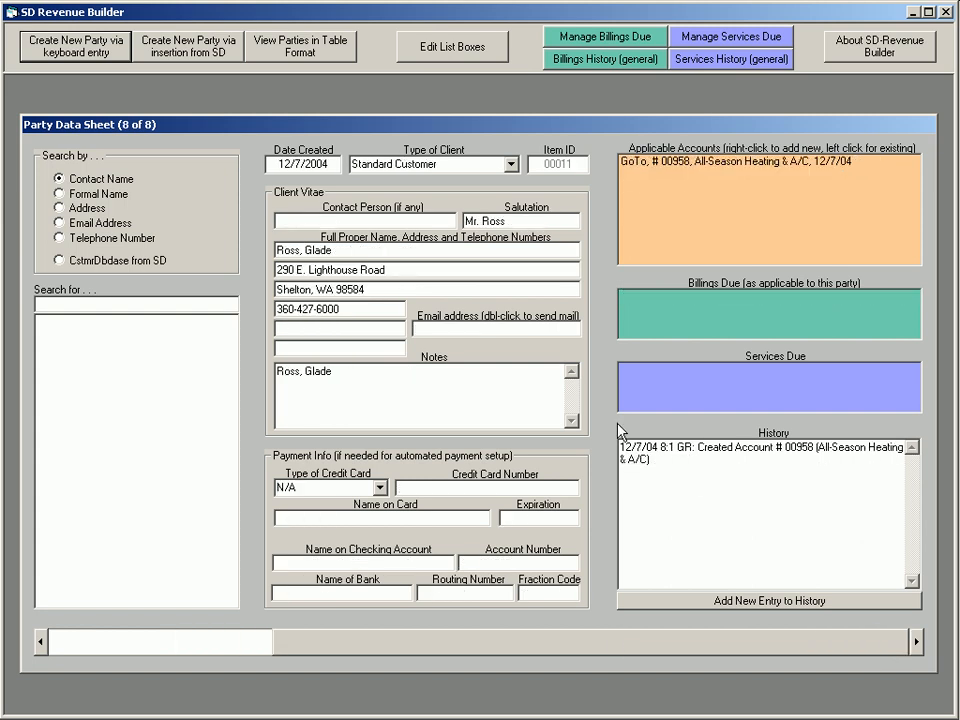
Reopen the new party's All-Season Heating & A/C account to review its contents, and close it
{"action": "left_click", "coordinate": [686, 161]}
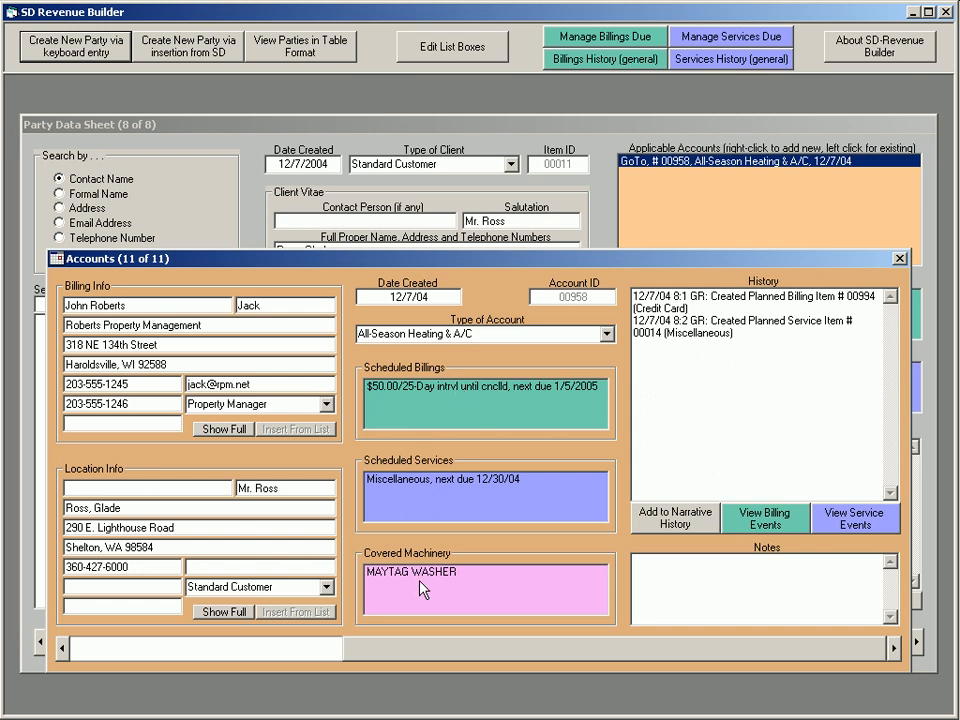
{"action": "left_click", "coordinate": [901, 260]}
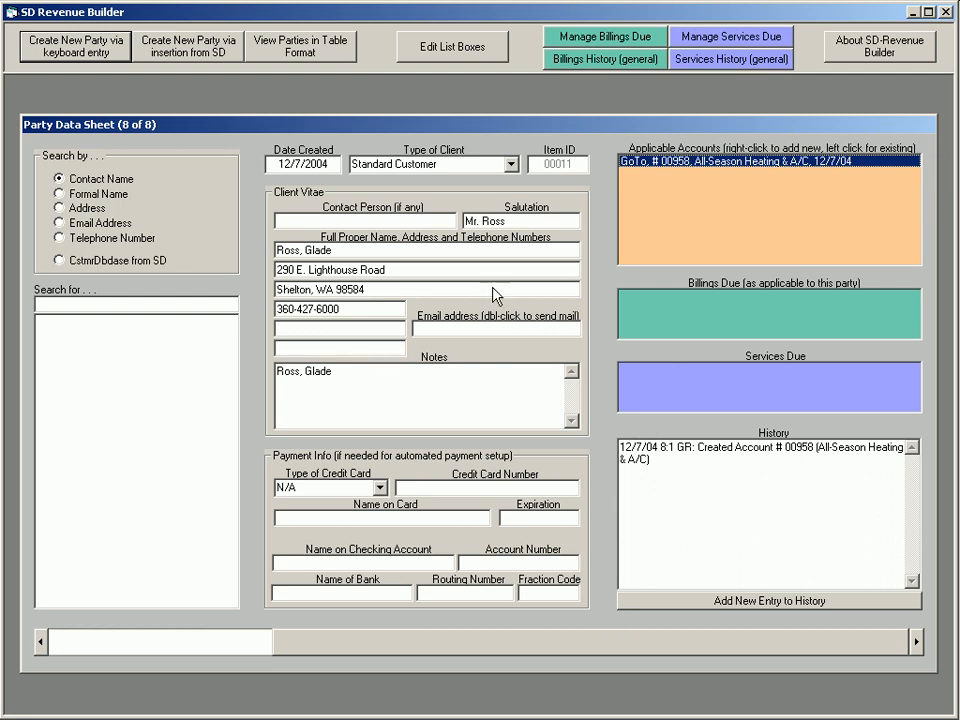
Browse back to the Roberts Property Management party data sheet to review its linked accounts and history, and return to the newest party
{"action": "left_click", "coordinate": [597, 643]}
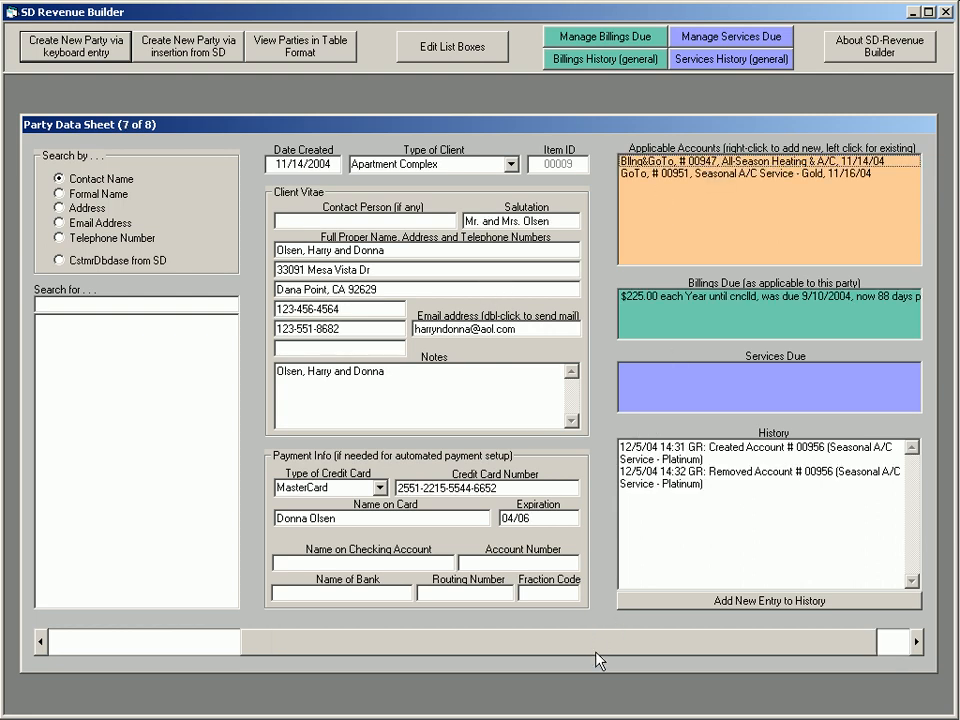
{"action": "key", "text": "Page_Up"}
{"action": "key", "text": "Page_Up"}
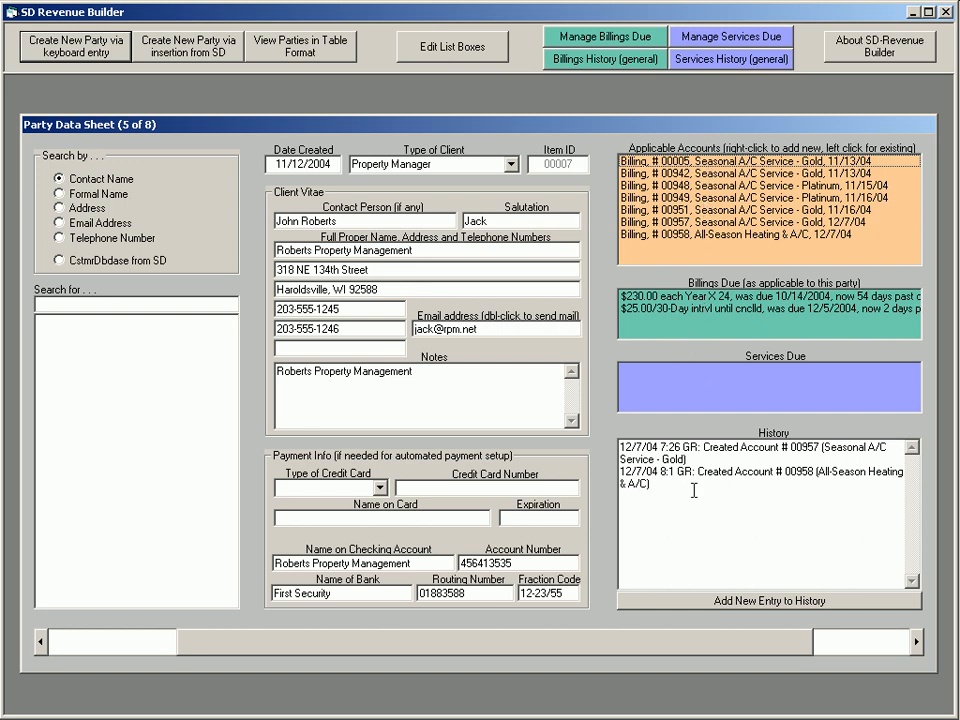
{"action": "left_click", "coordinate": [677, 637]}
{"action": "left_click", "coordinate": [678, 642]}
{"action": "scroll", "coordinate": [677, 637], "scroll_direction": "down", "scroll_amount": 1}
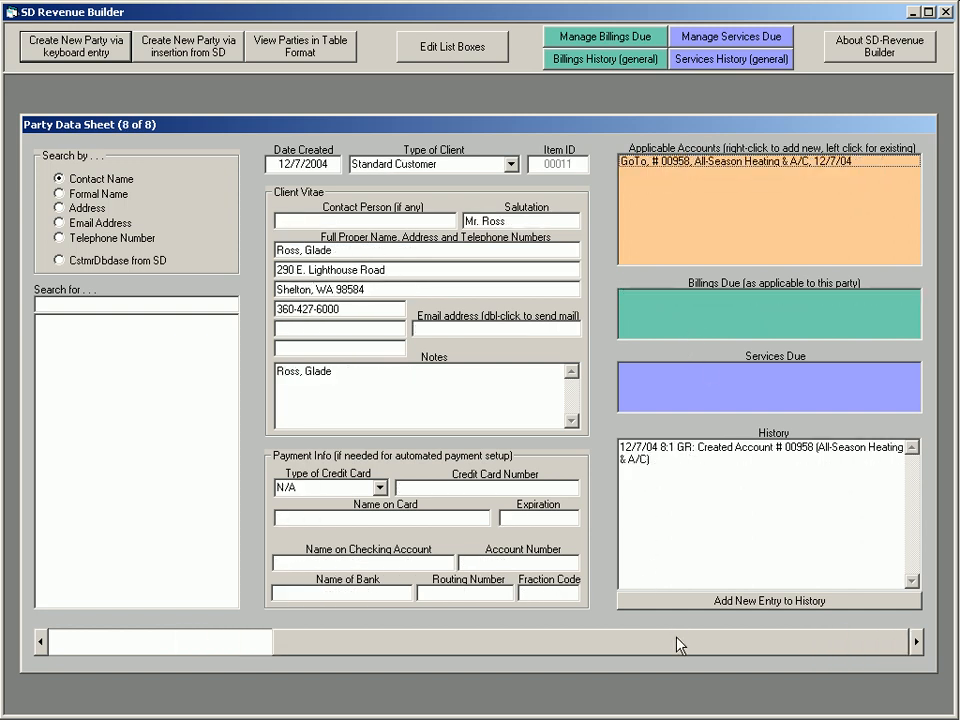
Check the Duck Enterprises party data sheet, return to the newest party, and view and close its All-Season Heating & A/C account
{"action": "scroll", "coordinate": [677, 637], "scroll_direction": "up", "scroll_amount": 5}
{"action": "scroll", "coordinate": [677, 641], "scroll_direction": "up", "scroll_amount": 1}
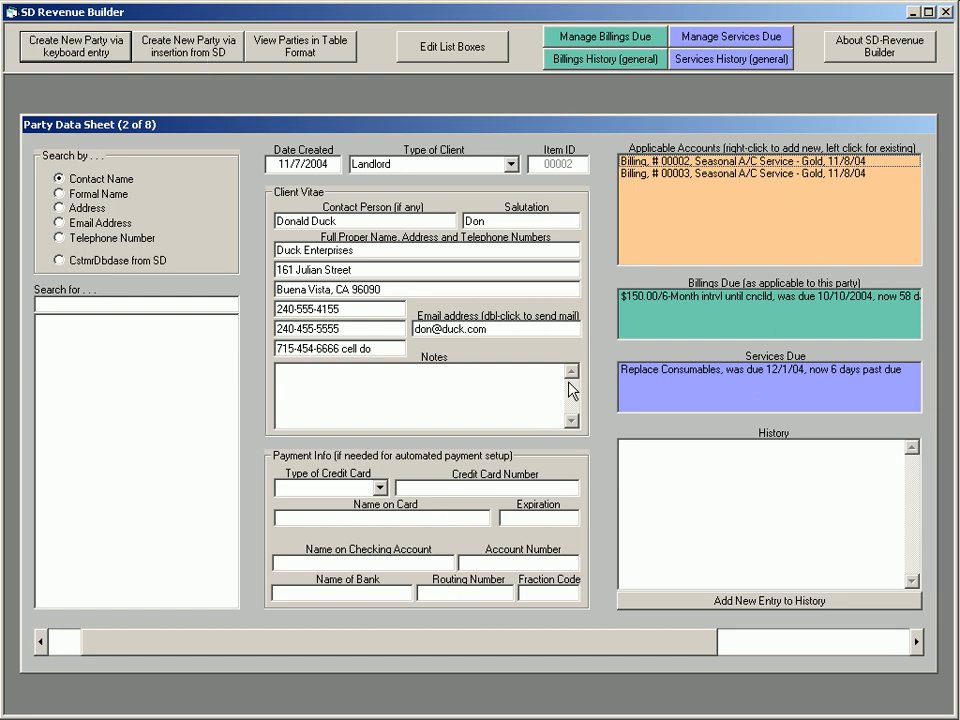
{"action": "left_click", "coordinate": [517, 650]}
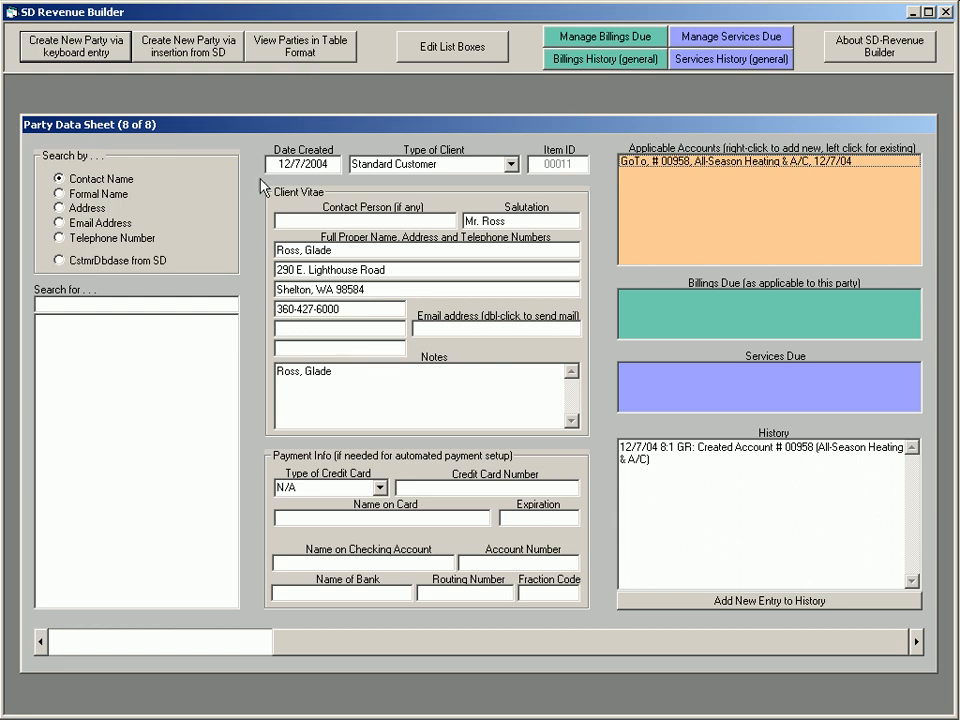
{"action": "left_click", "coordinate": [672, 163]}
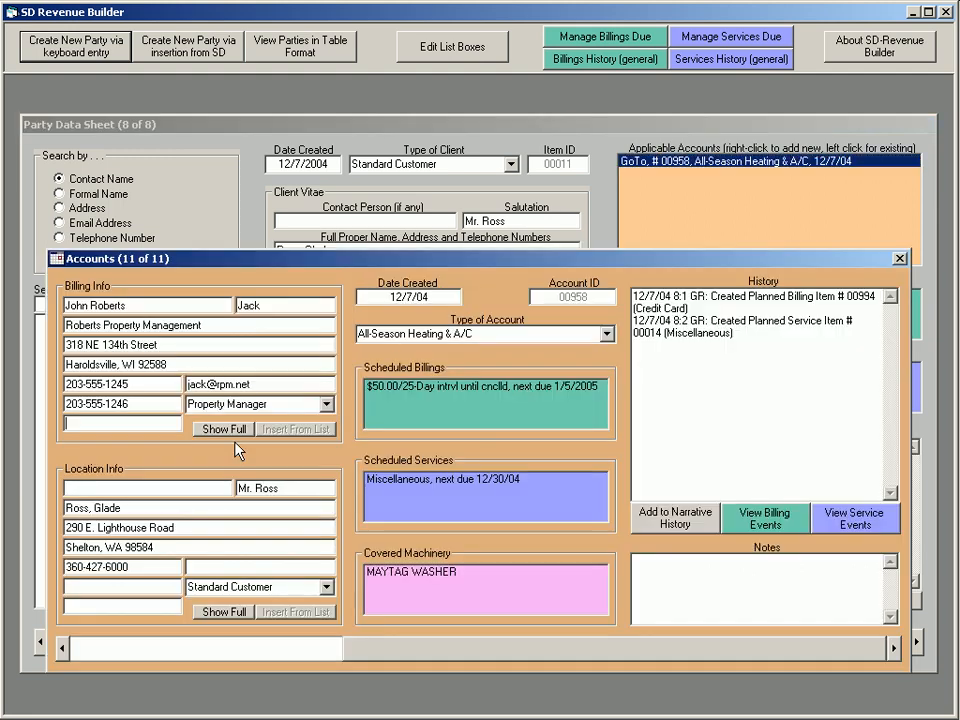
{"action": "left_click", "coordinate": [899, 258]}
View the table of all parties, close it, and go back to the Porky Pig & Family party data sheet
{"action": "left_click", "coordinate": [320, 62]}
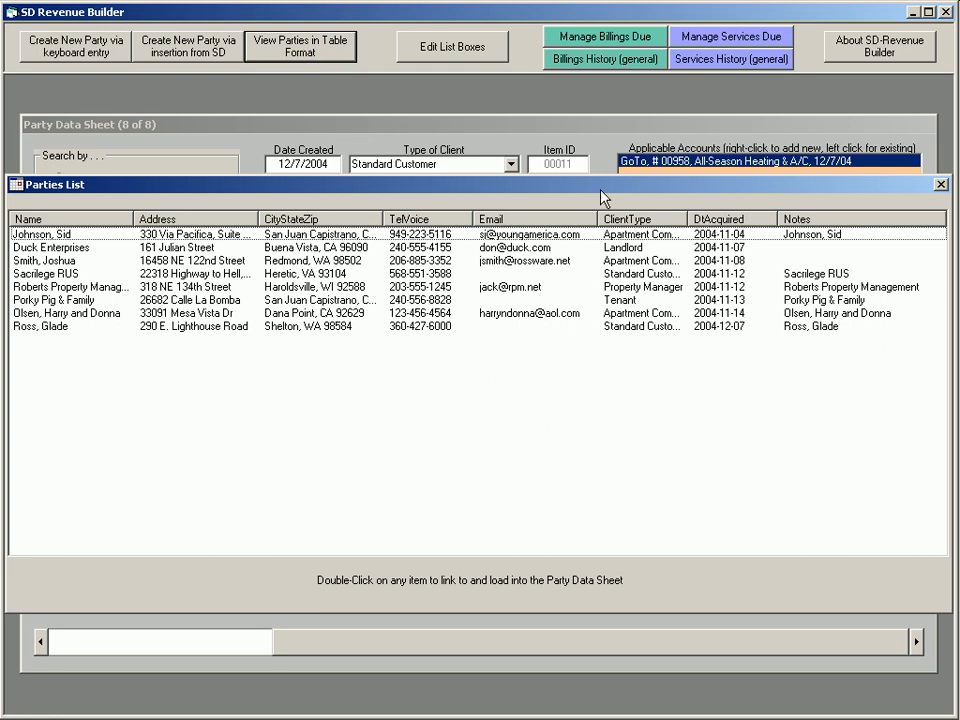
{"action": "left_click", "coordinate": [940, 184]}
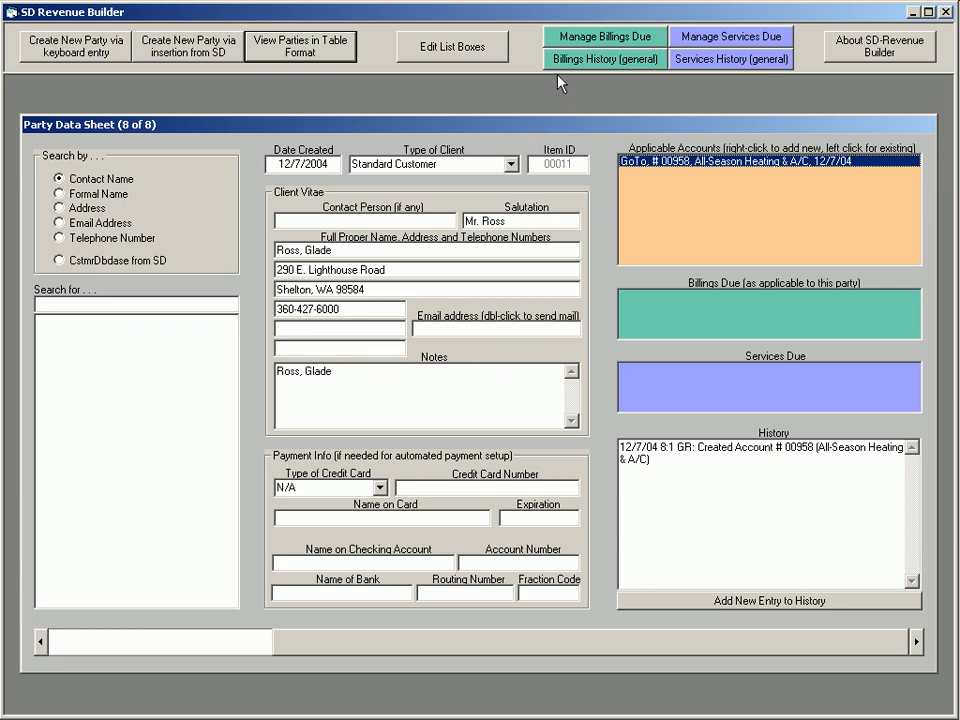
{"action": "left_click", "coordinate": [378, 648]}
{"action": "left_click", "coordinate": [378, 648]}
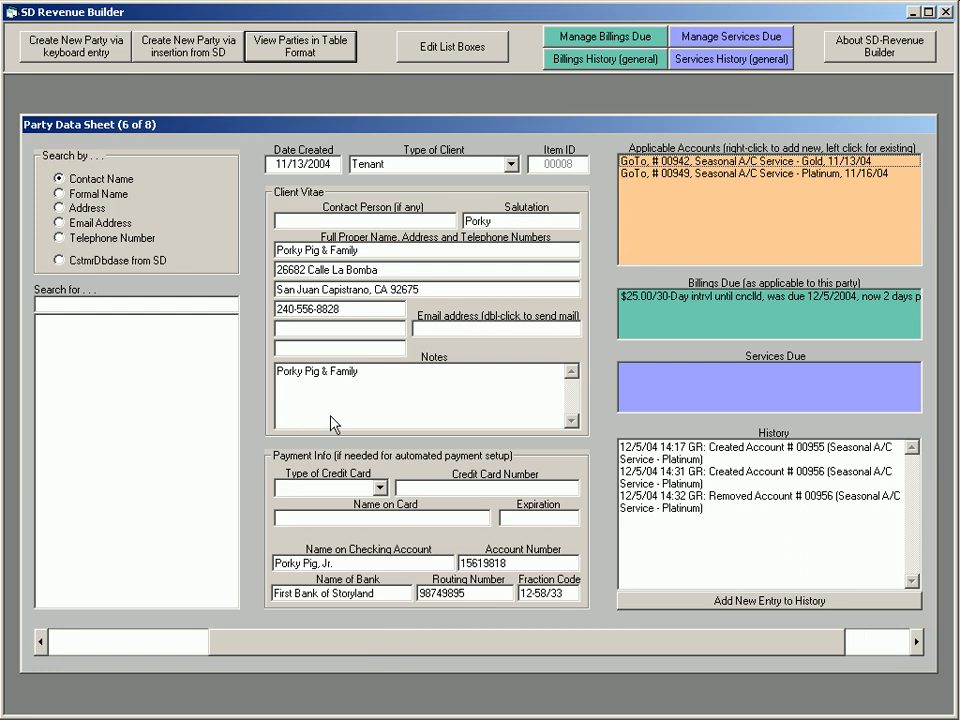
Reopen the table of parties, swap the Name and Address columns, and restore their original order
{"action": "left_click", "coordinate": [305, 45]}
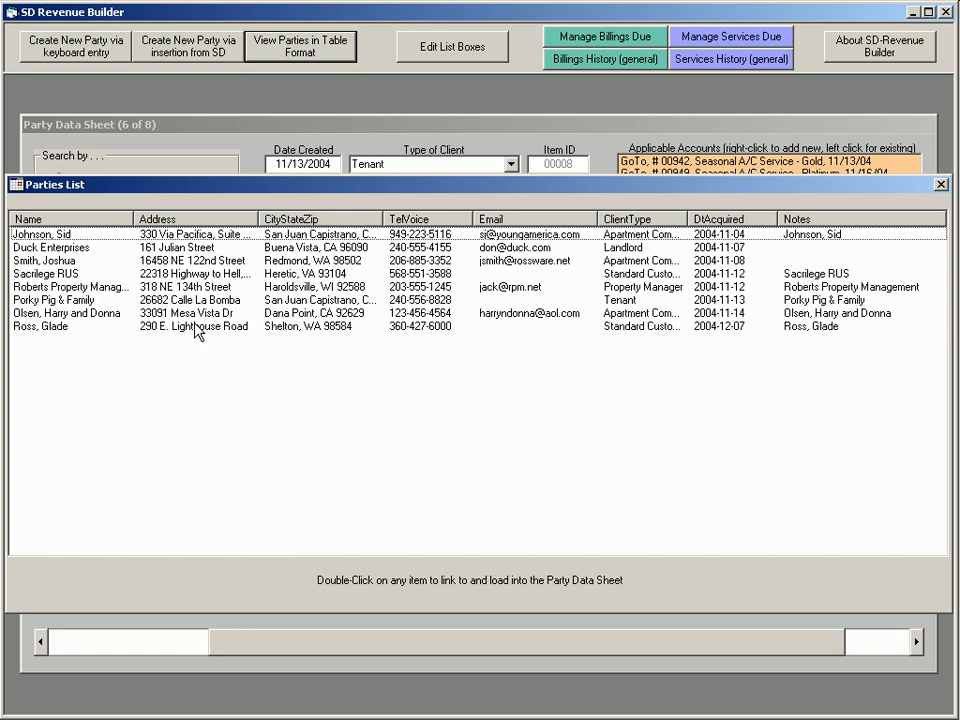
{"action": "left_click_drag", "start_coordinate": [134, 219], "coordinate": [260, 240]}
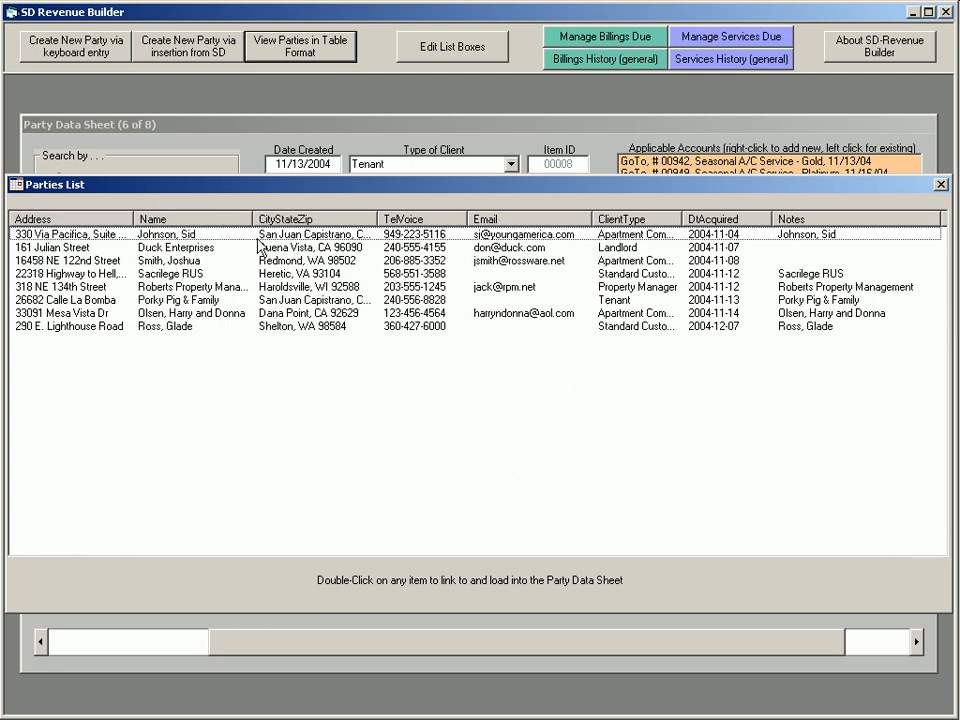
{"action": "left_click_drag", "start_coordinate": [207, 221], "coordinate": [115, 239]}
{"action": "left_click_drag", "start_coordinate": [50, 220], "coordinate": [248, 226]}
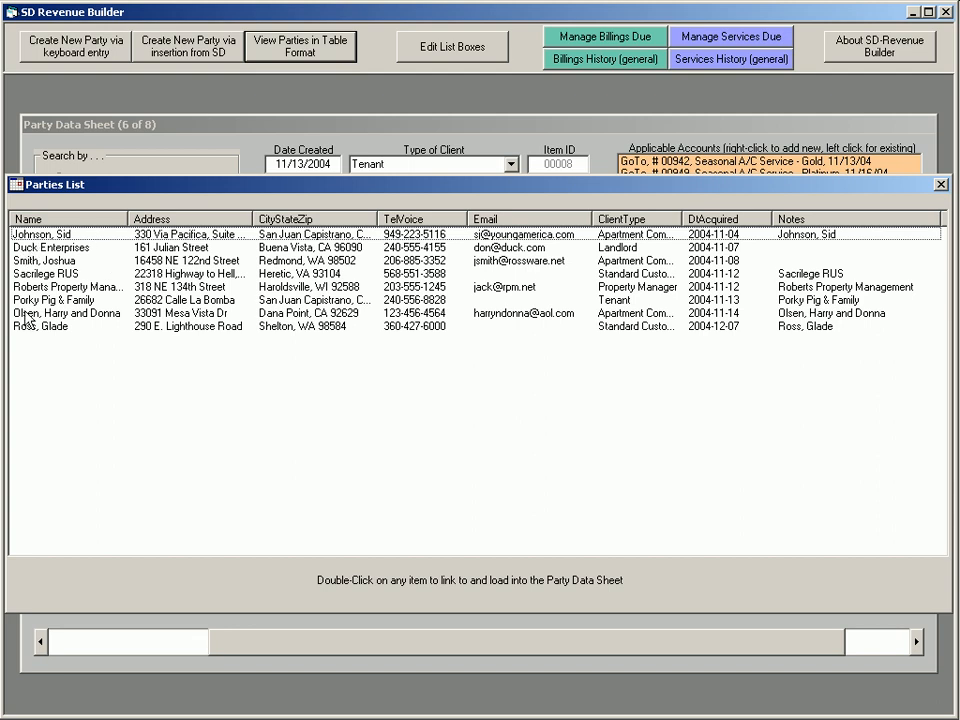
Sort the parties table by Name in descending and ascending order, repeating both directions
{"action": "left_click", "coordinate": [46, 217]}
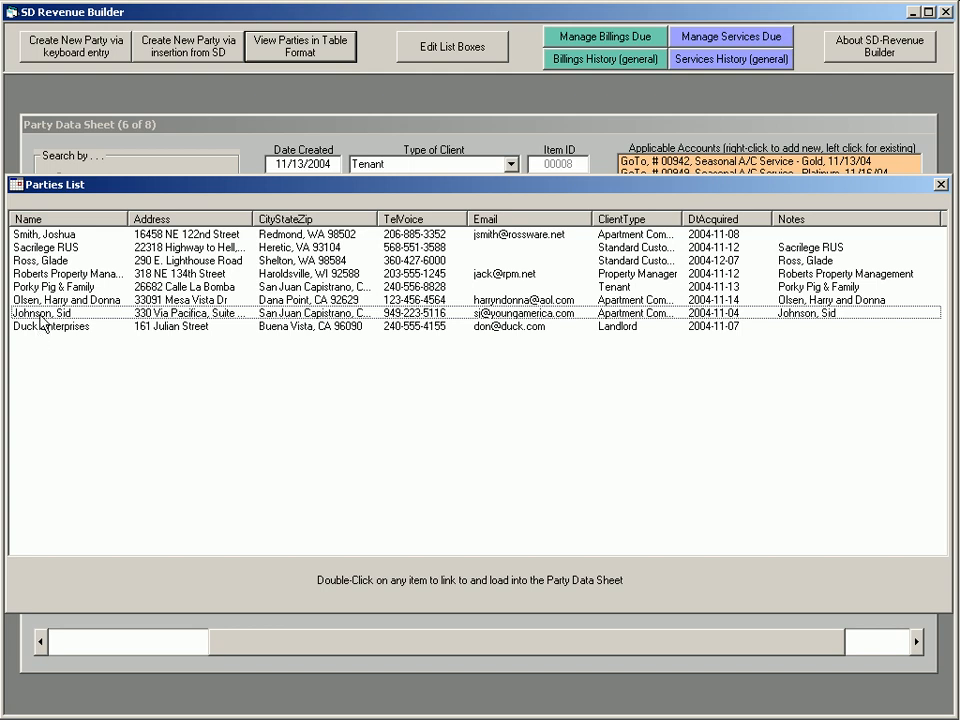
{"action": "left_click", "coordinate": [42, 218]}
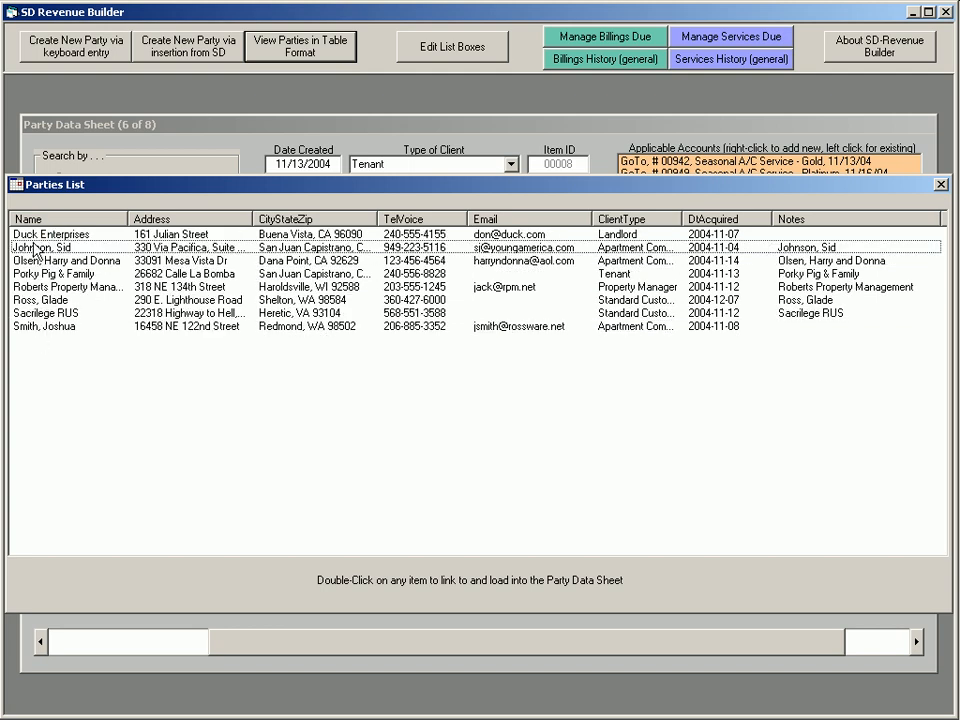
{"action": "left_click", "coordinate": [57, 219]}
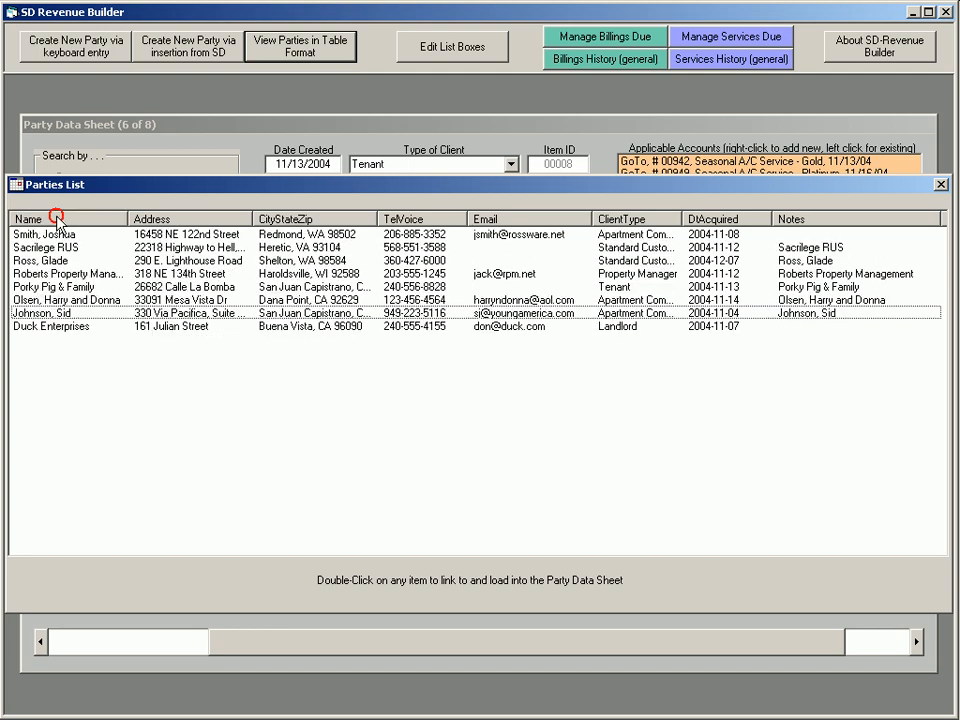
{"action": "left_click", "coordinate": [57, 219]}
Sort the parties table by Address, CityStateZip, TelVoice in both directions, and finally by DtAcquired, oldest first
{"action": "left_click", "coordinate": [173, 218]}
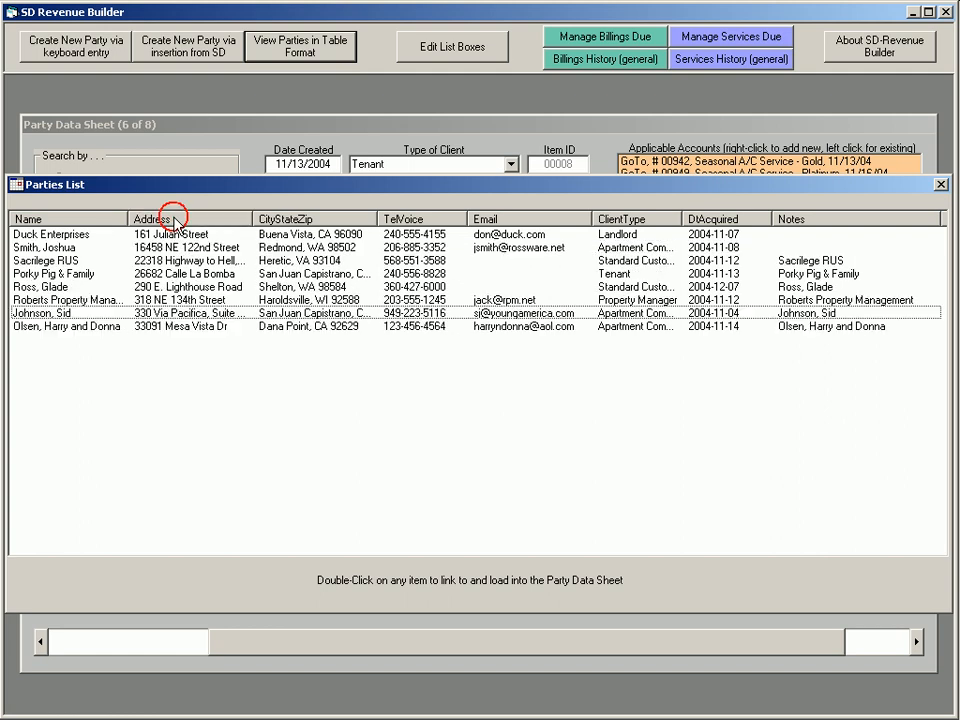
{"action": "left_click", "coordinate": [285, 218]}
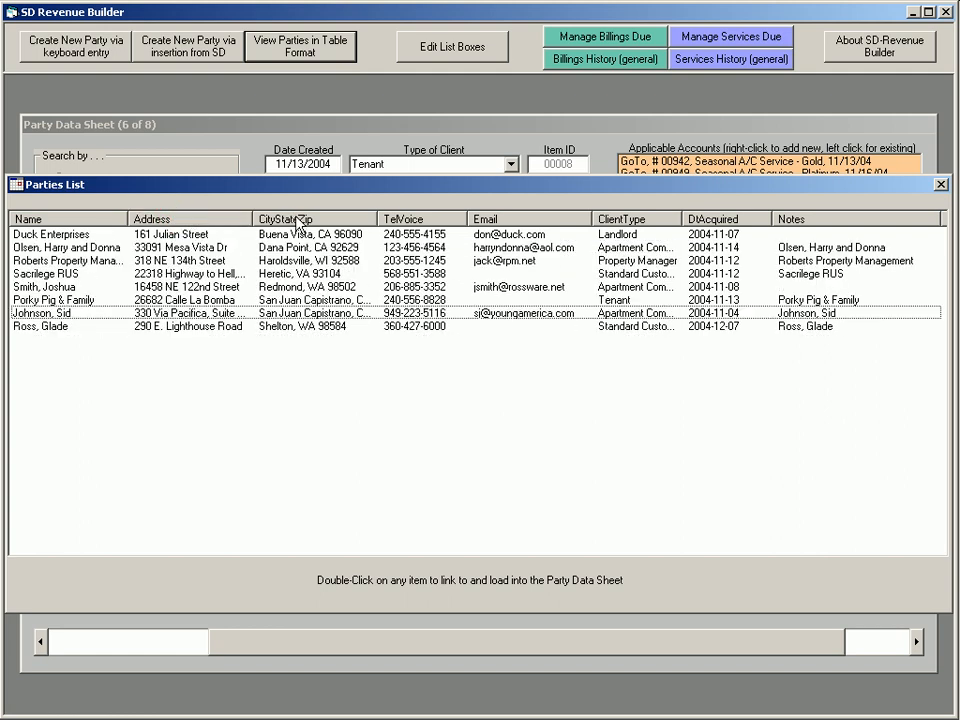
{"action": "left_click", "coordinate": [415, 219]}
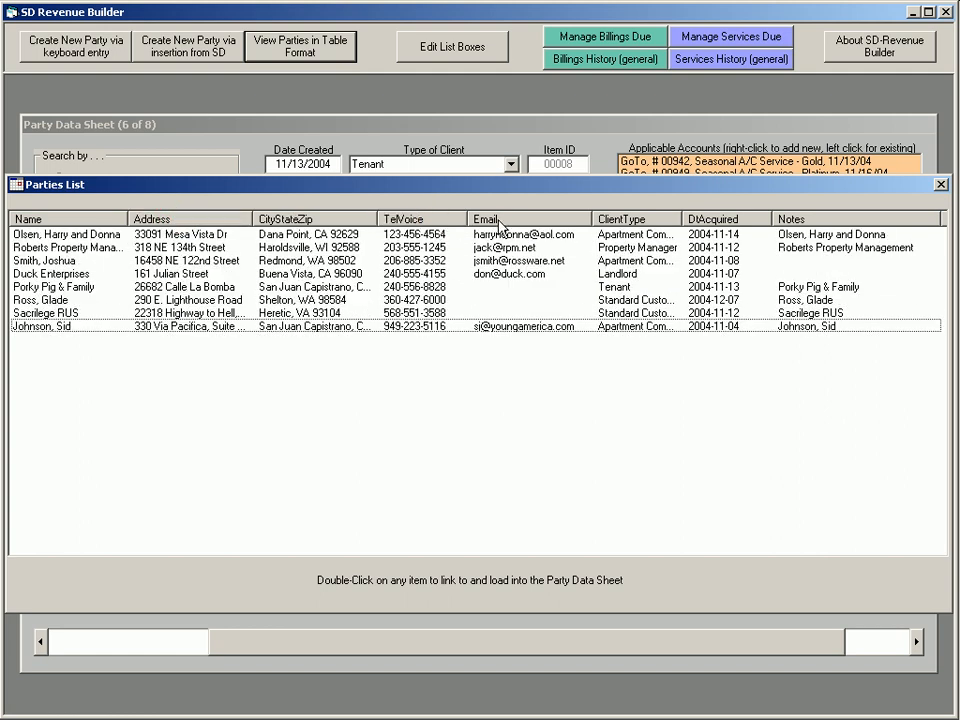
{"action": "left_click", "coordinate": [426, 220]}
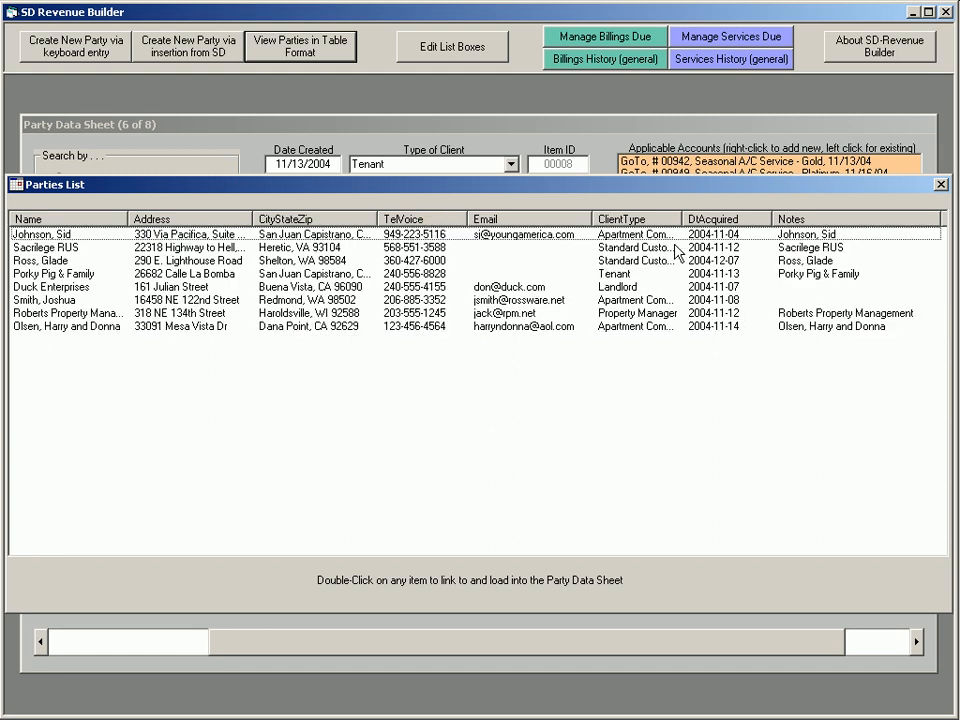
{"action": "left_click", "coordinate": [719, 220]}
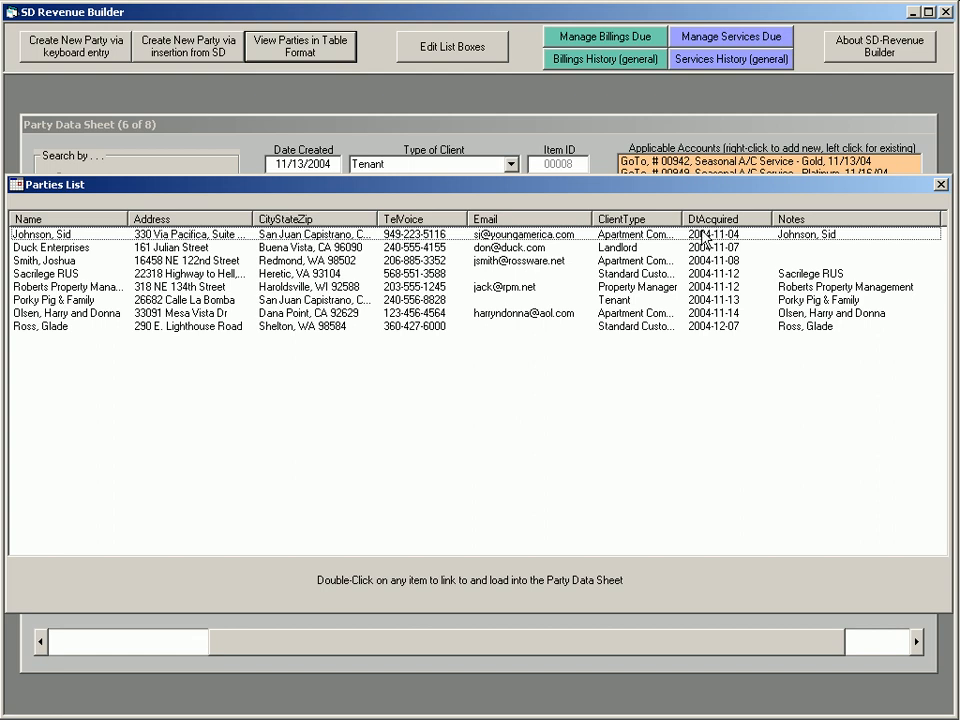
Select the consecutive parties from Duck Enterprises through Porky Pig & Family, then only the last party, and clear the selection
{"action": "left_click", "coordinate": [47, 249]}
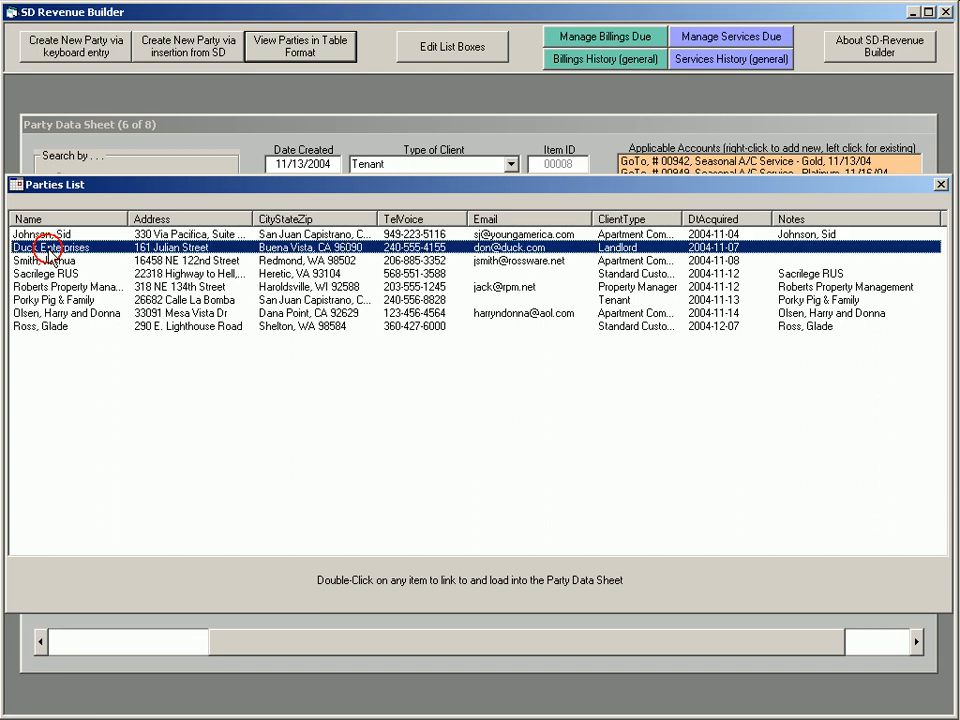
{"action": "left_click", "coordinate": [53, 299], "text": "shift"}
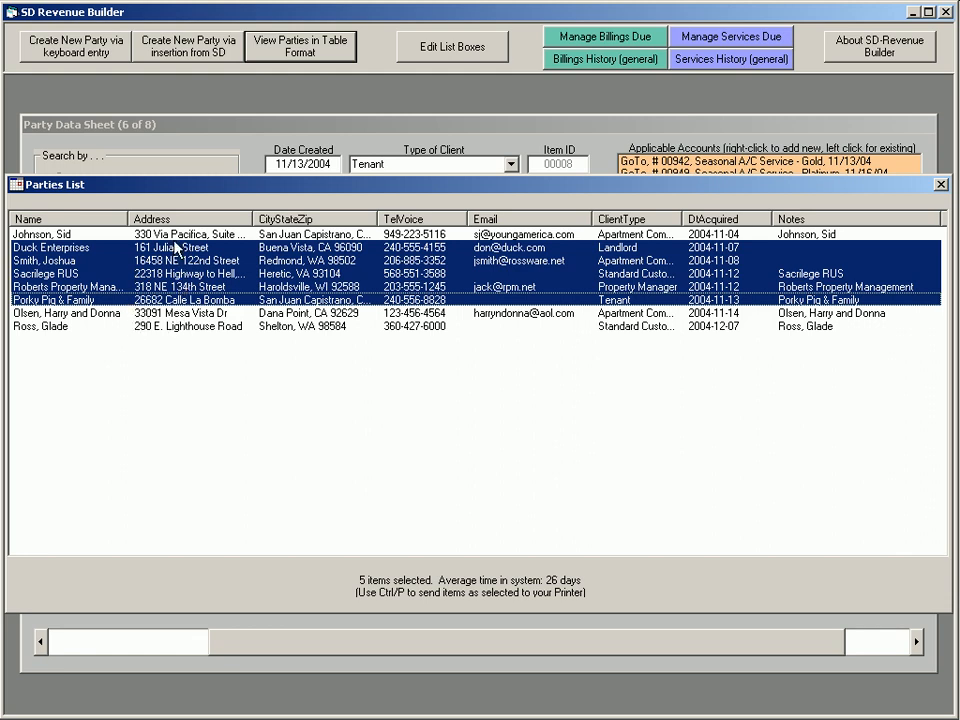
{"action": "left_click", "coordinate": [198, 329]}
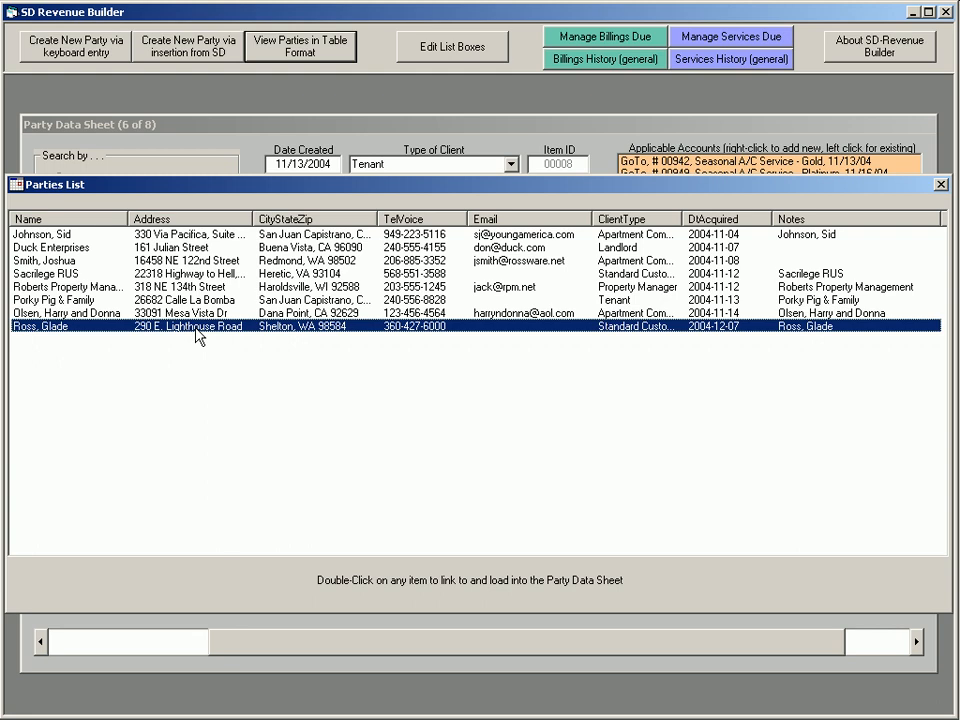
{"action": "key", "text": "ctrl+a"}
{"action": "left_click", "coordinate": [198, 336]}
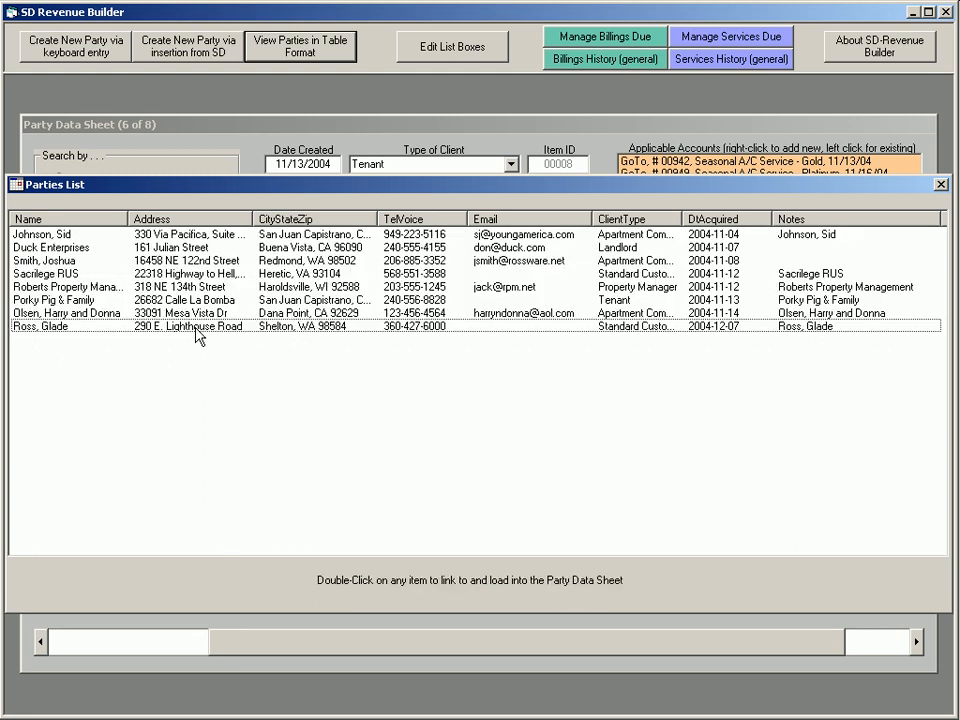
Reselect the range of parties from Duck Enterprises through Porky Pig & Family and clear it again
{"action": "left_click", "coordinate": [190, 249]}
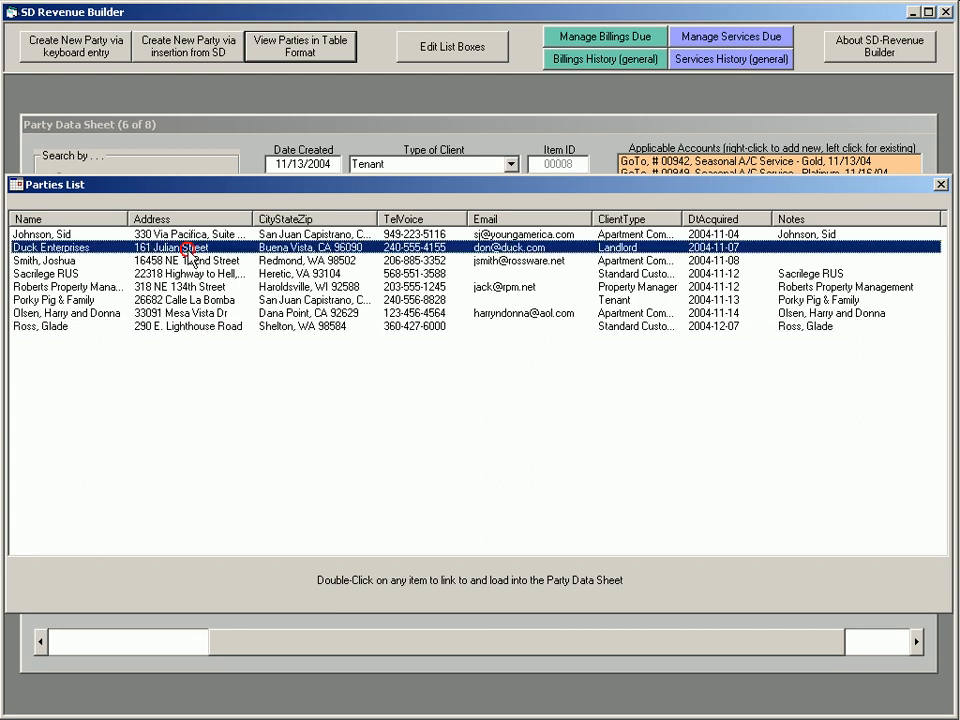
{"action": "left_click", "coordinate": [196, 300], "text": "shift"}
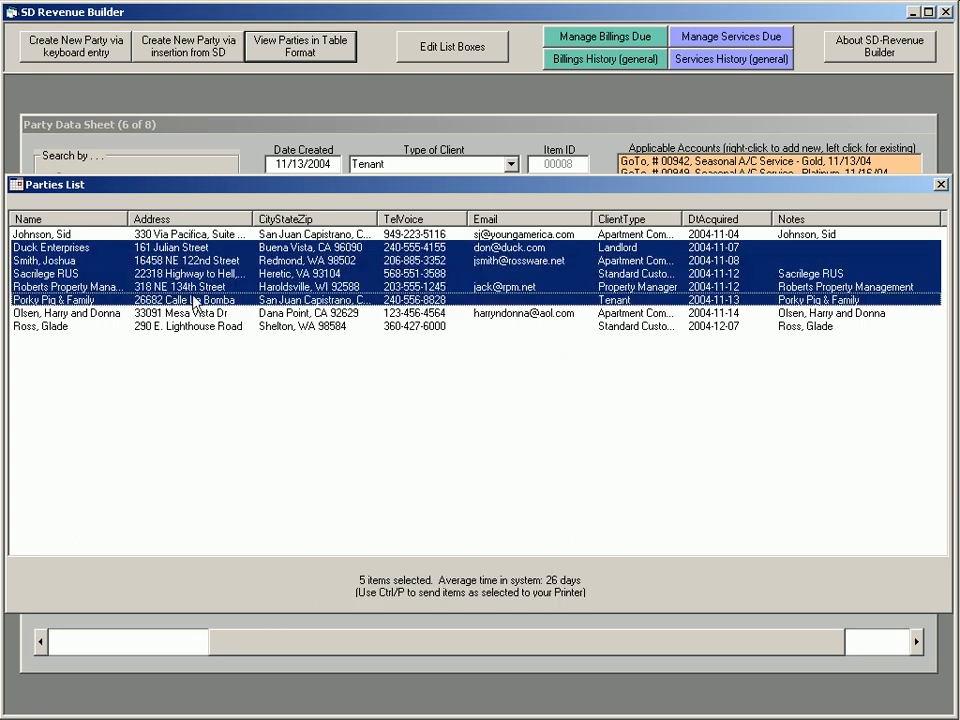
{"action": "left_click", "coordinate": [191, 296]}
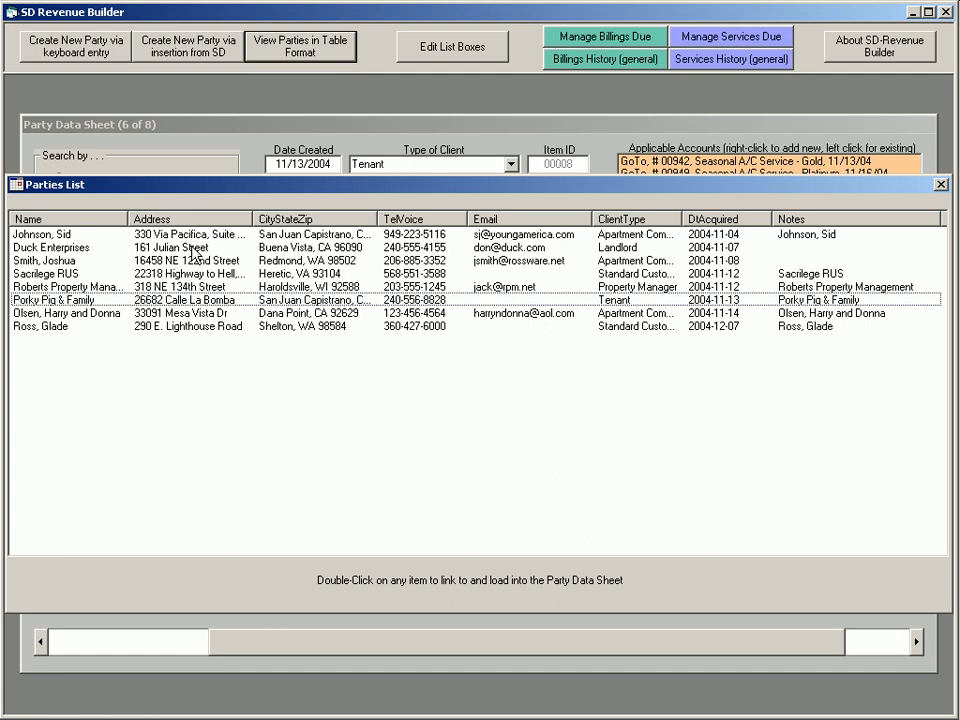
Print Duck Enterprises, the party right below it, Roberts Property Management and the last party as a combined selection, and close the parties table
{"action": "left_click", "coordinate": [193, 249]}
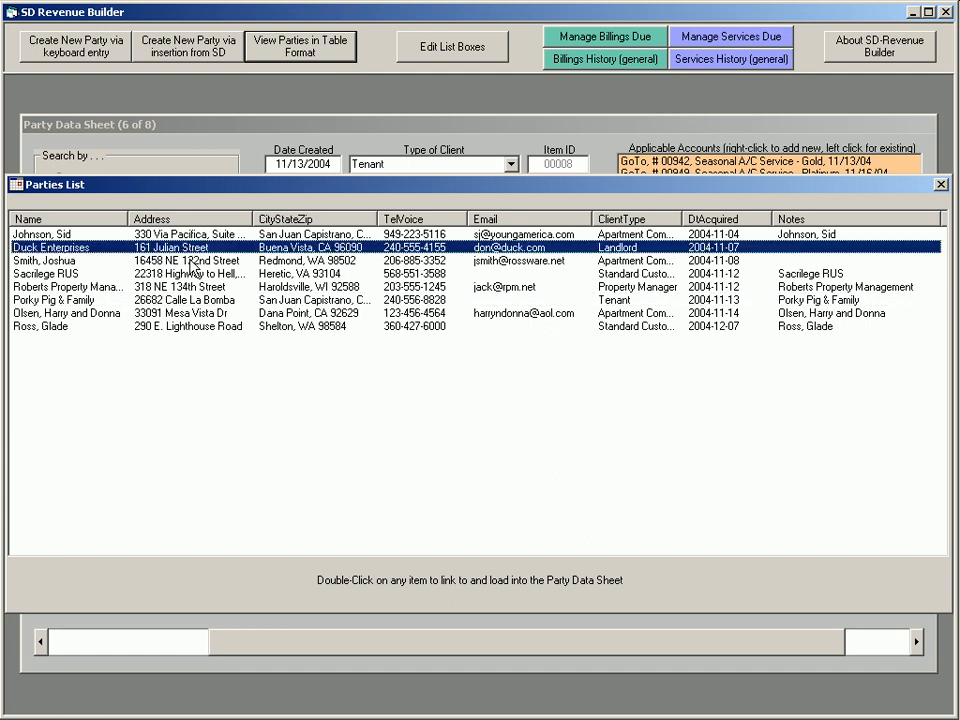
{"action": "left_click", "coordinate": [193, 262], "text": "shift"}
{"action": "left_click", "coordinate": [188, 287], "text": "ctrl"}
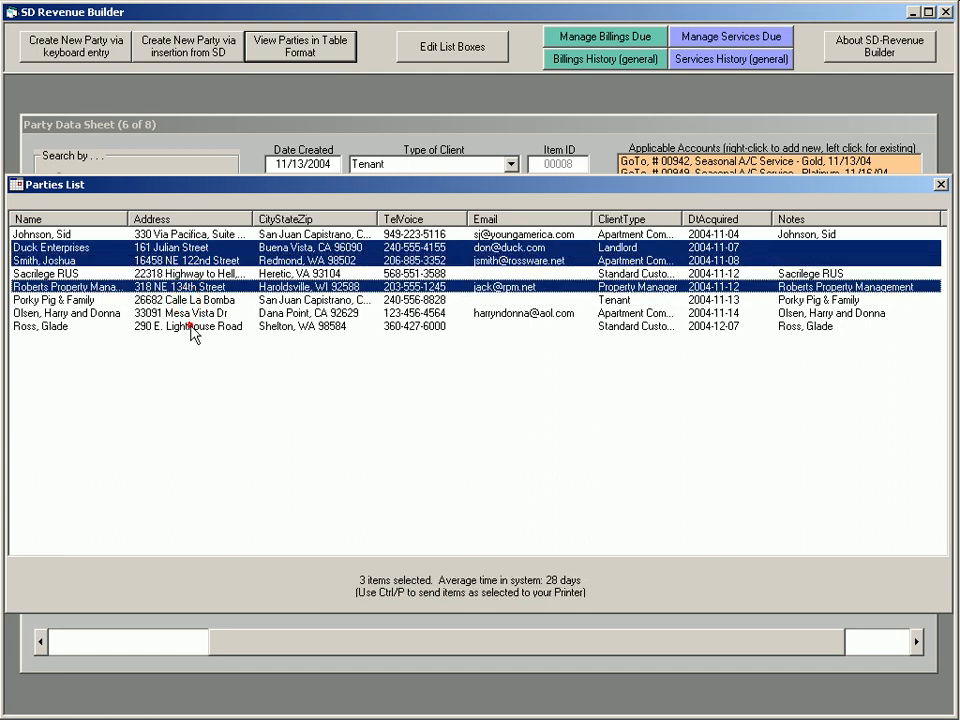
{"action": "left_click", "coordinate": [192, 326], "text": "ctrl"}
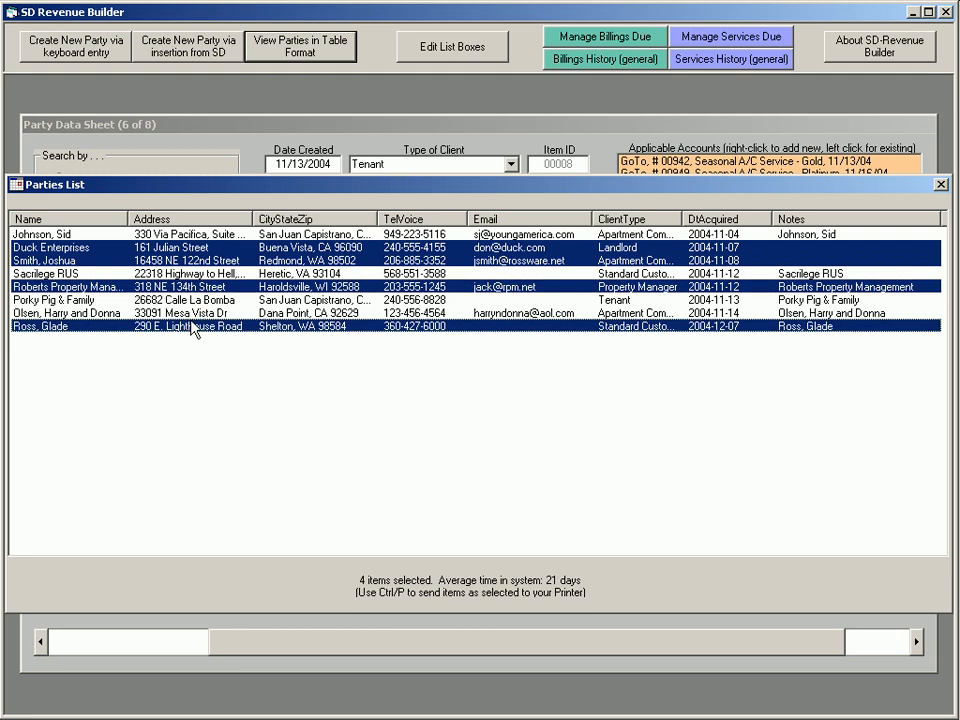
{"action": "key", "text": "ctrl+p"}
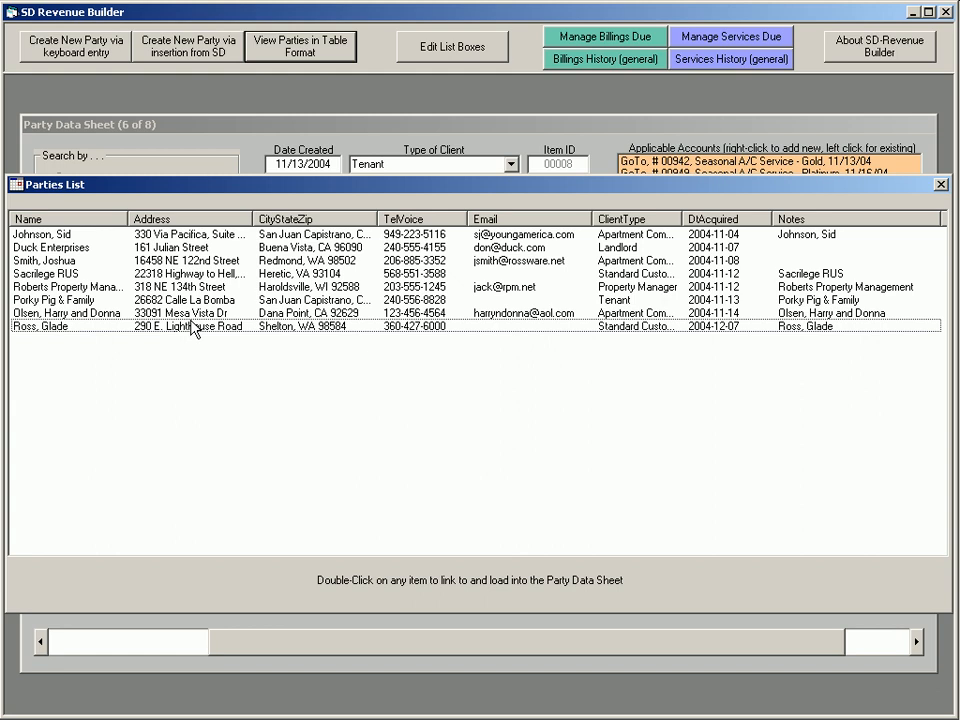
{"action": "left_click", "coordinate": [941, 186]}
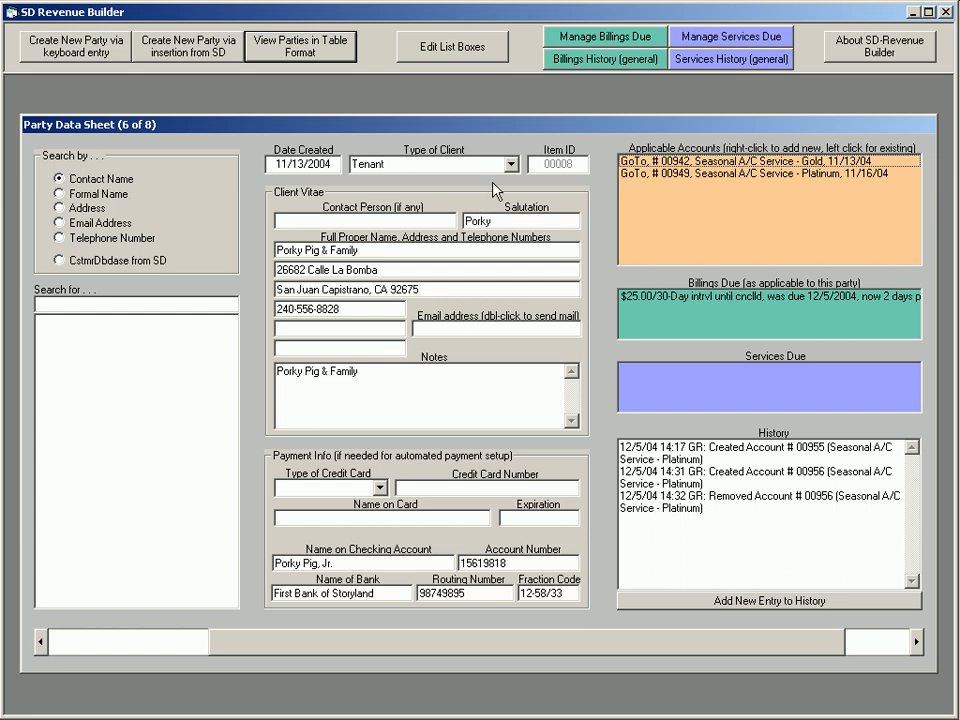
Open the list editor, view the Machine Types list, and return to the Client Types list
{"action": "left_click", "coordinate": [479, 51]}
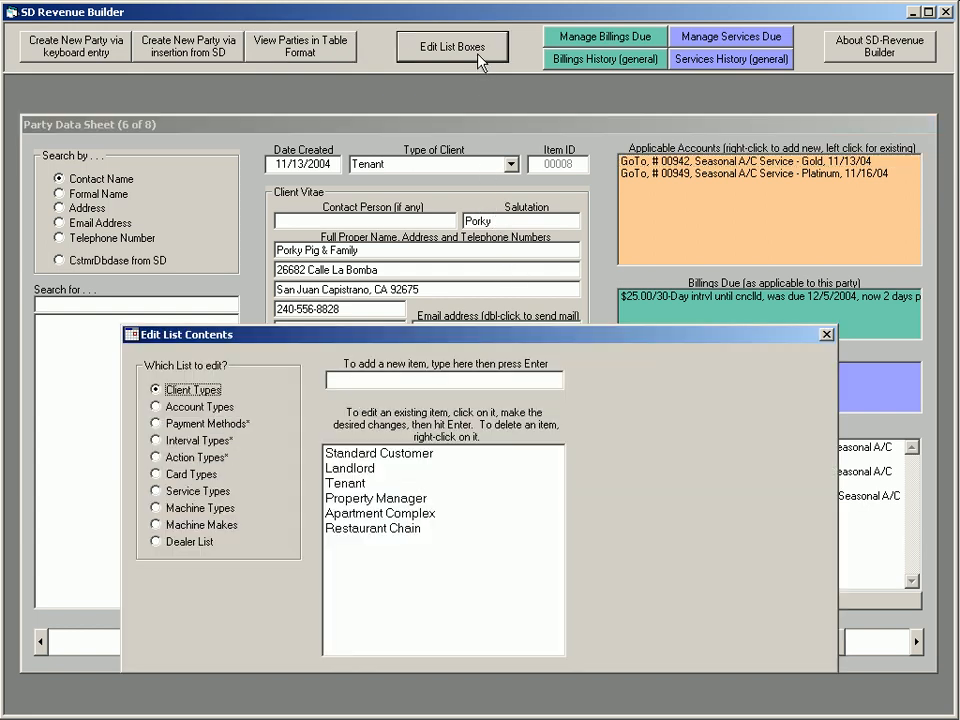
{"action": "left_click", "coordinate": [189, 509]}
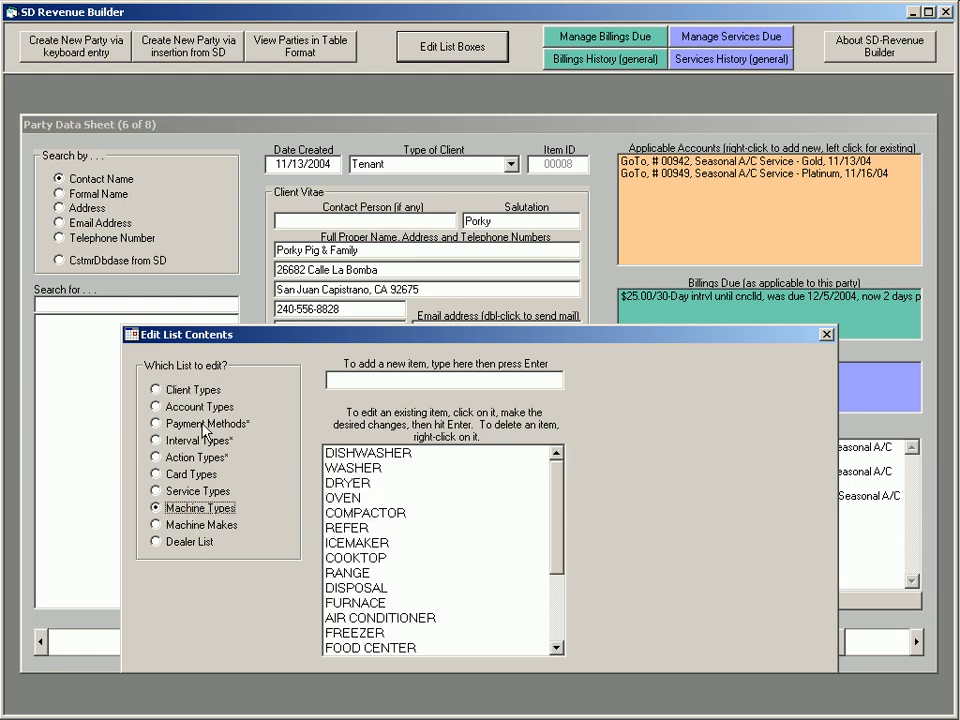
{"action": "left_click", "coordinate": [172, 389]}
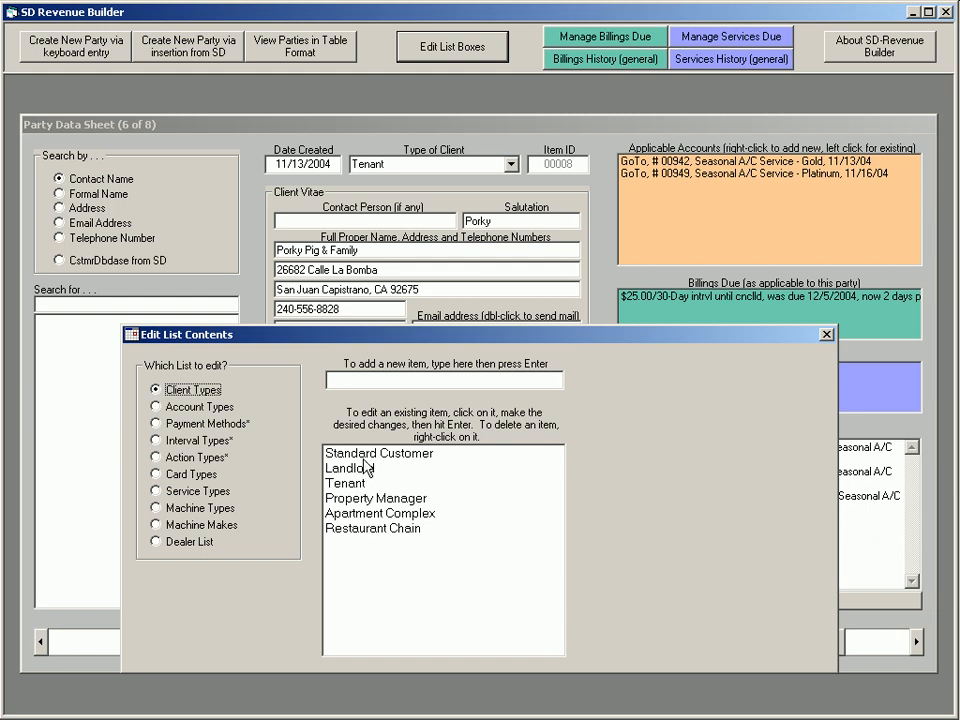
View the Account Types, Service Types and Machine Types lists, and close the list editor
{"action": "left_click", "coordinate": [222, 411]}
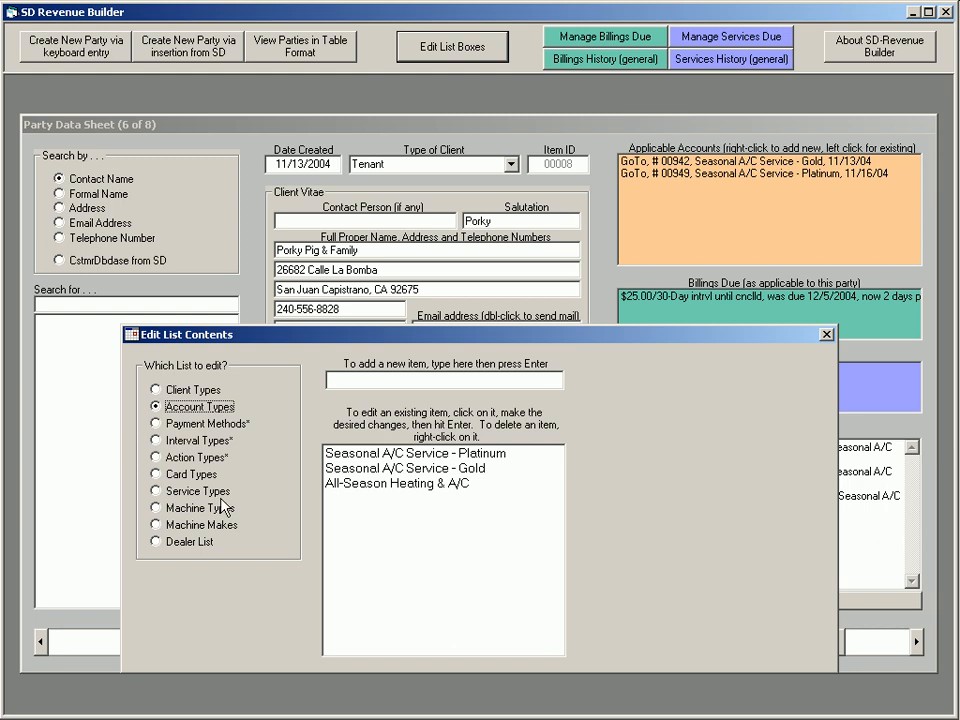
{"action": "left_click", "coordinate": [155, 491]}
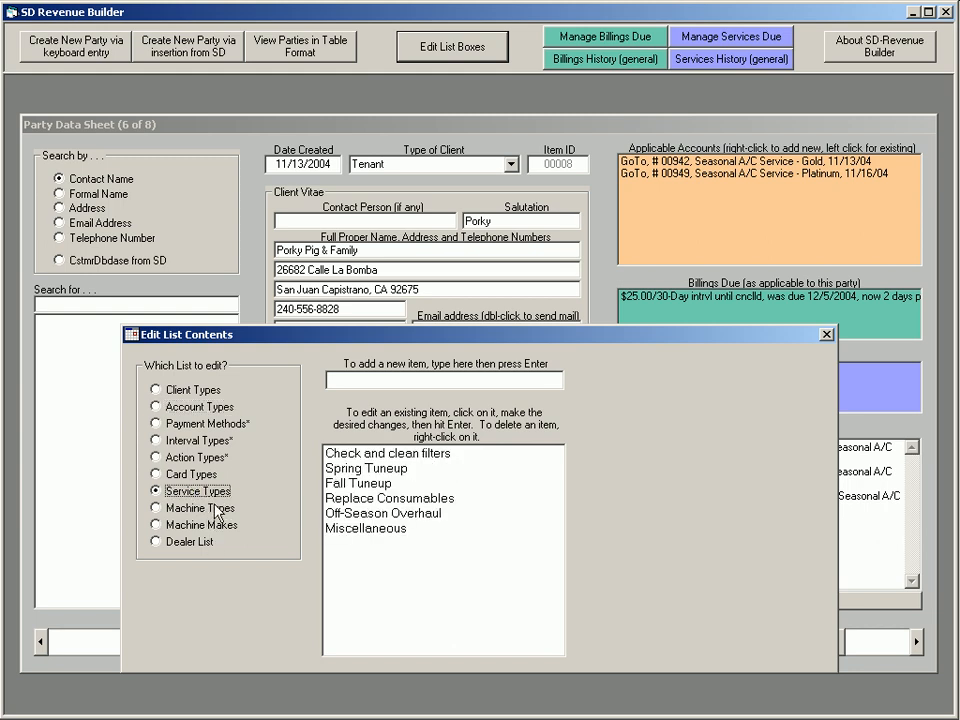
{"action": "left_click", "coordinate": [200, 508]}
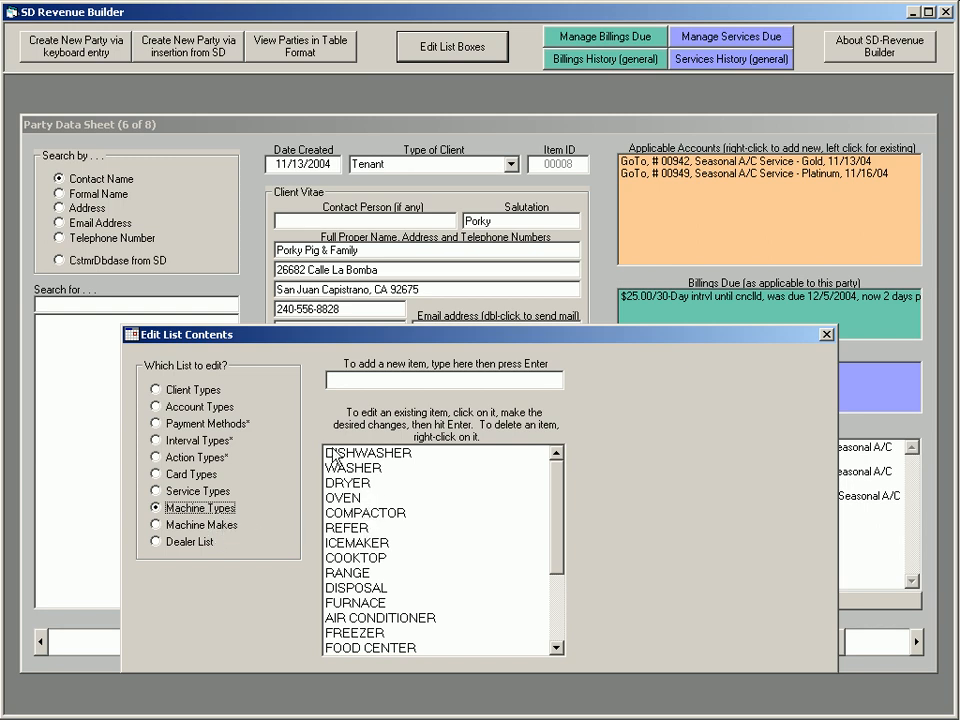
{"action": "left_click", "coordinate": [826, 335]}
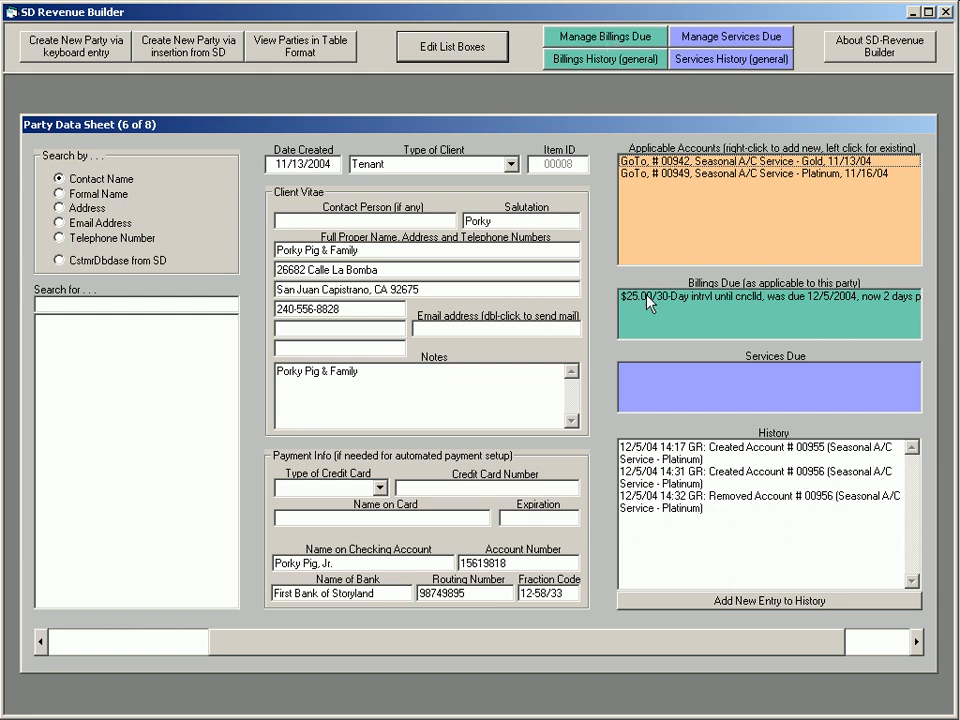
View the current party's Seasonal A/C Service - Gold account and close it
{"action": "left_click", "coordinate": [648, 162]}
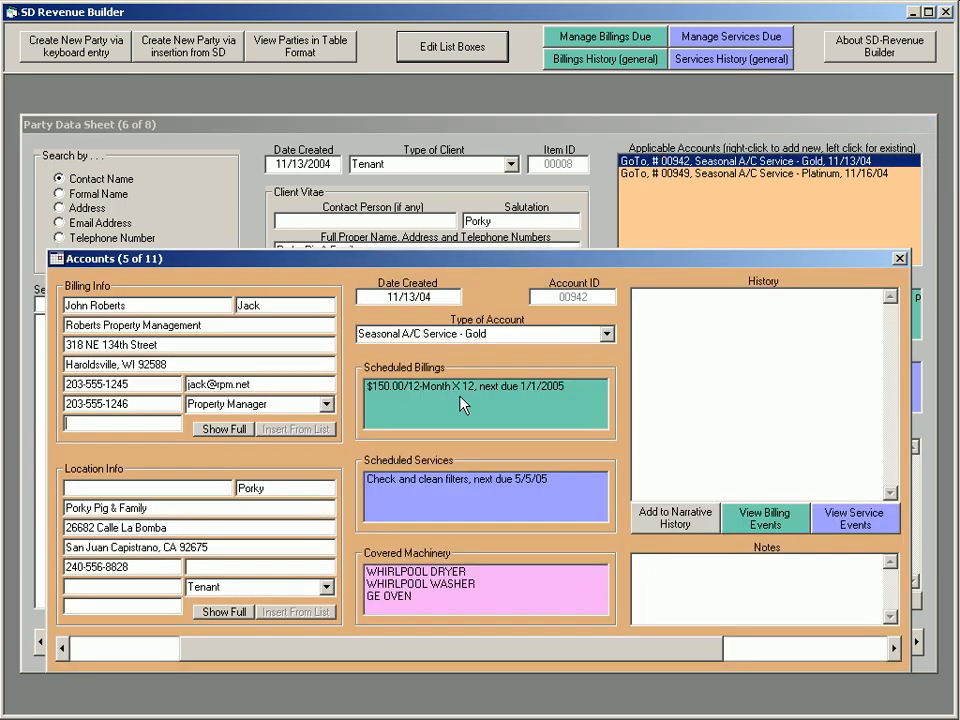
{"action": "left_click", "coordinate": [898, 258]}
Open the billings due list and sort it by due date in both directions, followed by the days column
{"action": "left_click", "coordinate": [628, 38]}
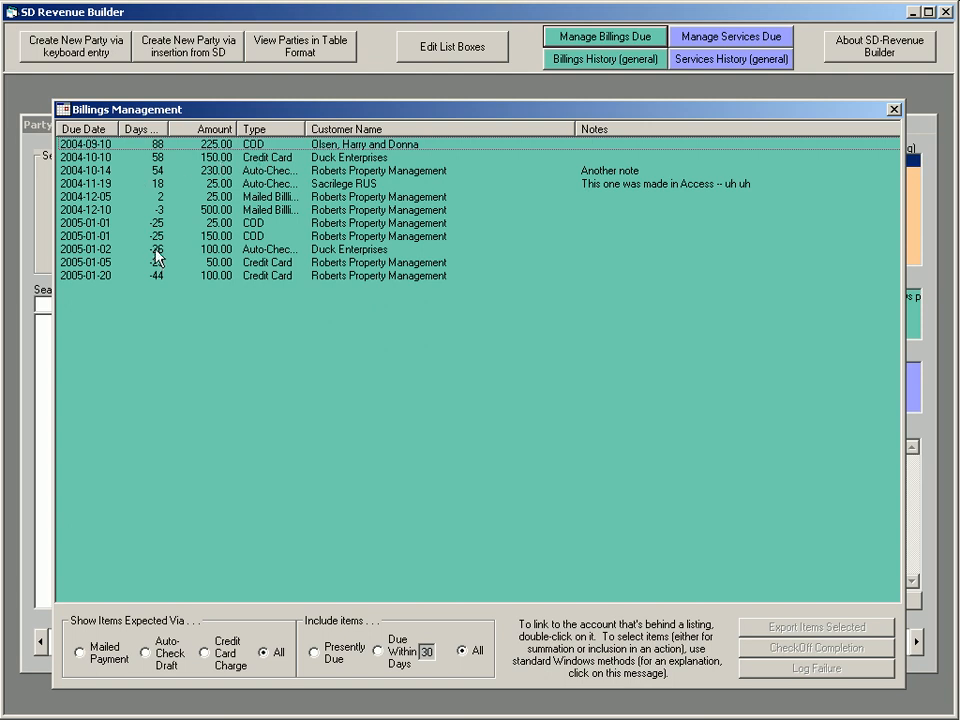
{"action": "left_click", "coordinate": [105, 130]}
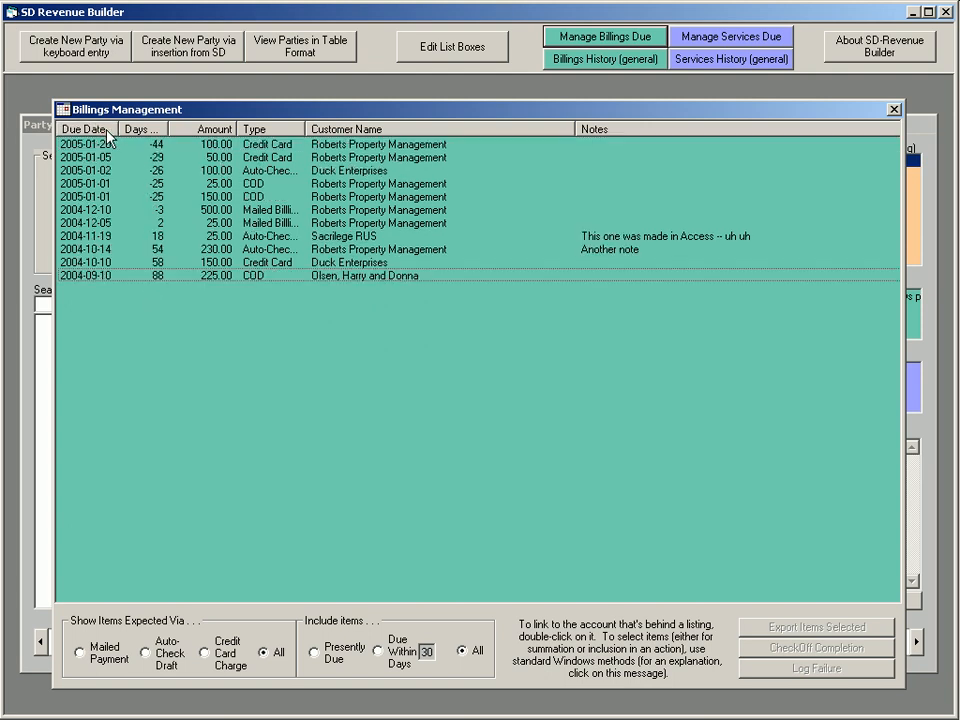
{"action": "left_click", "coordinate": [106, 130]}
{"action": "left_click", "coordinate": [146, 132]}
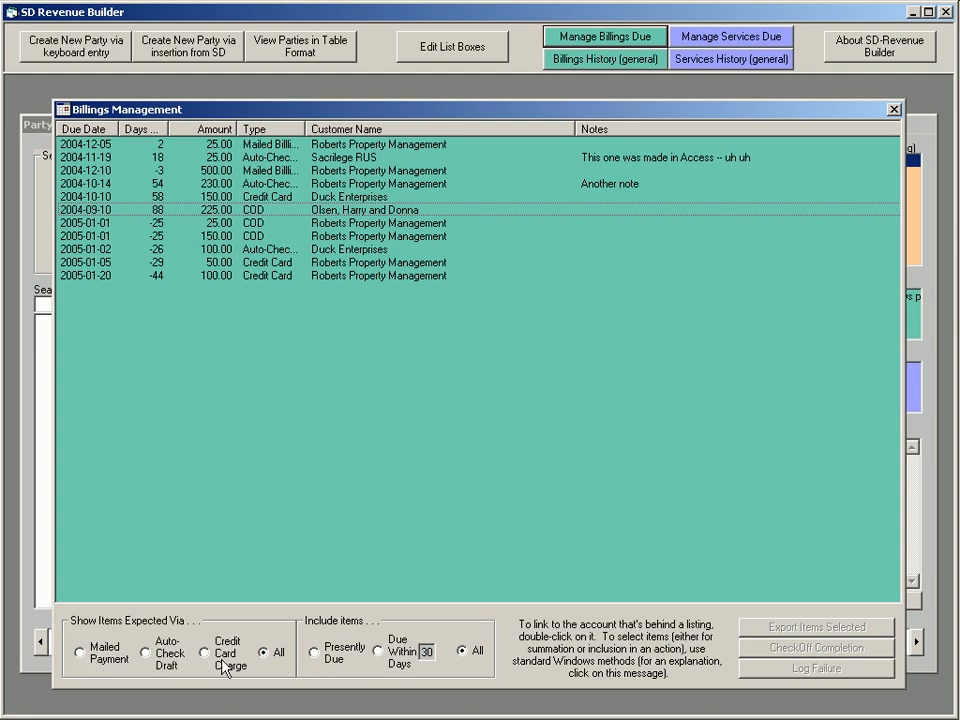
Narrow the billings to those due within 30 days, followed by only presently due ones expected via mailed payment
{"action": "left_click", "coordinate": [386, 660]}
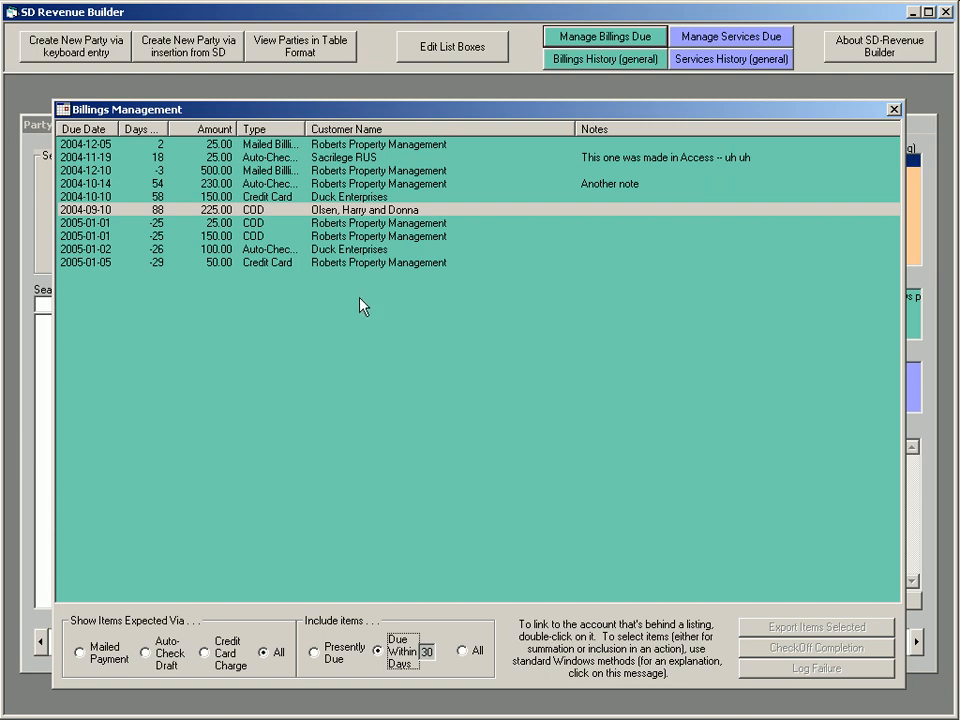
{"action": "left_click", "coordinate": [329, 660]}
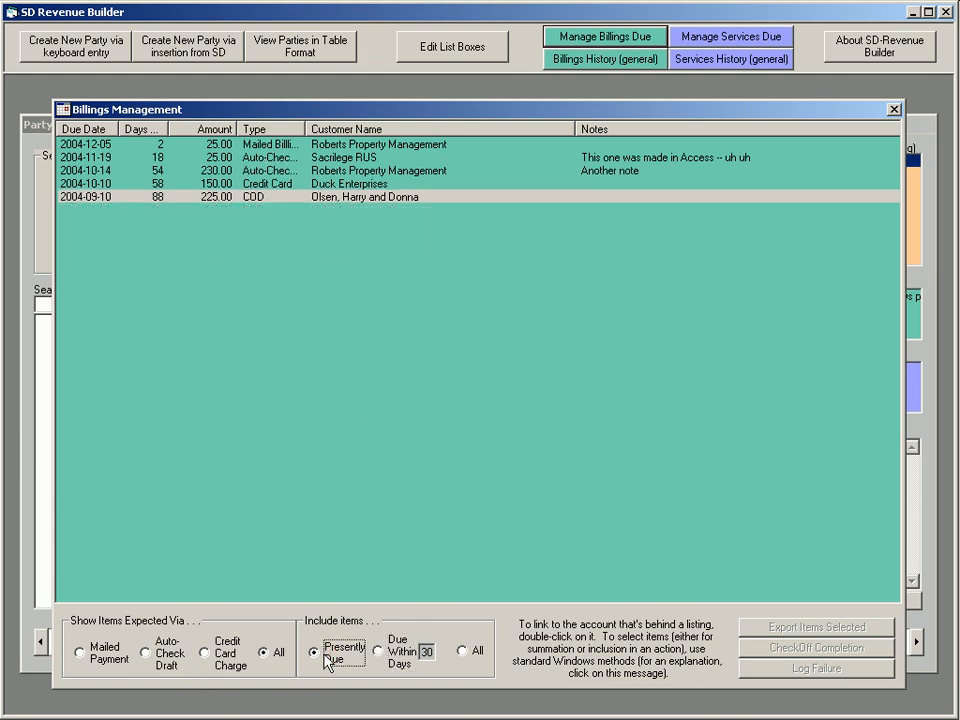
{"action": "left_click", "coordinate": [104, 662]}
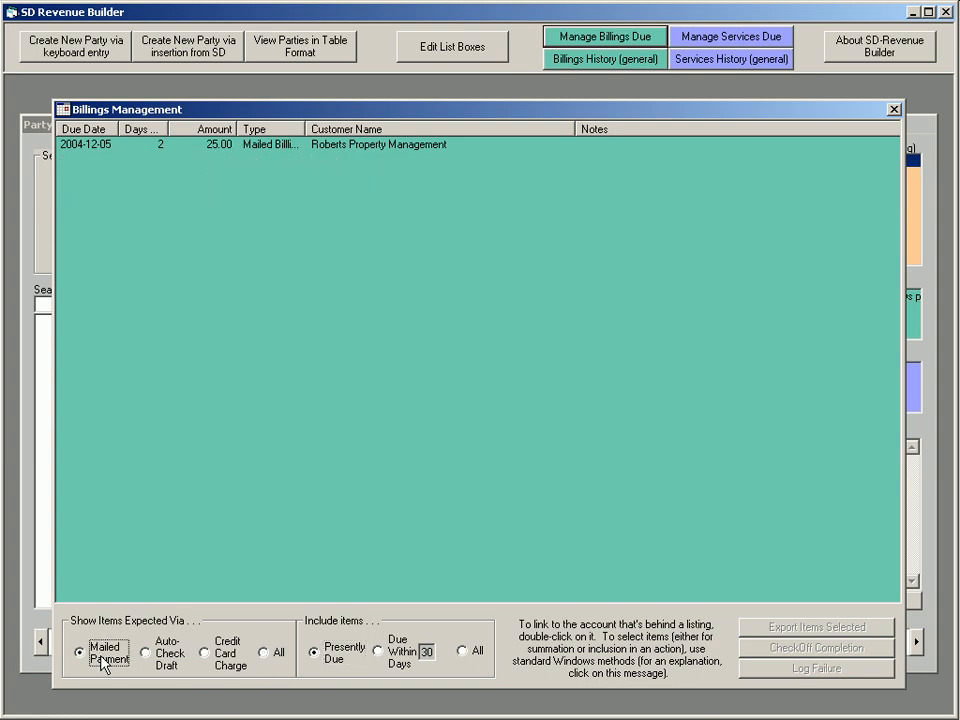
Widen the mailed-payment billings to include items due within 60 days
{"action": "left_click", "coordinate": [379, 651]}
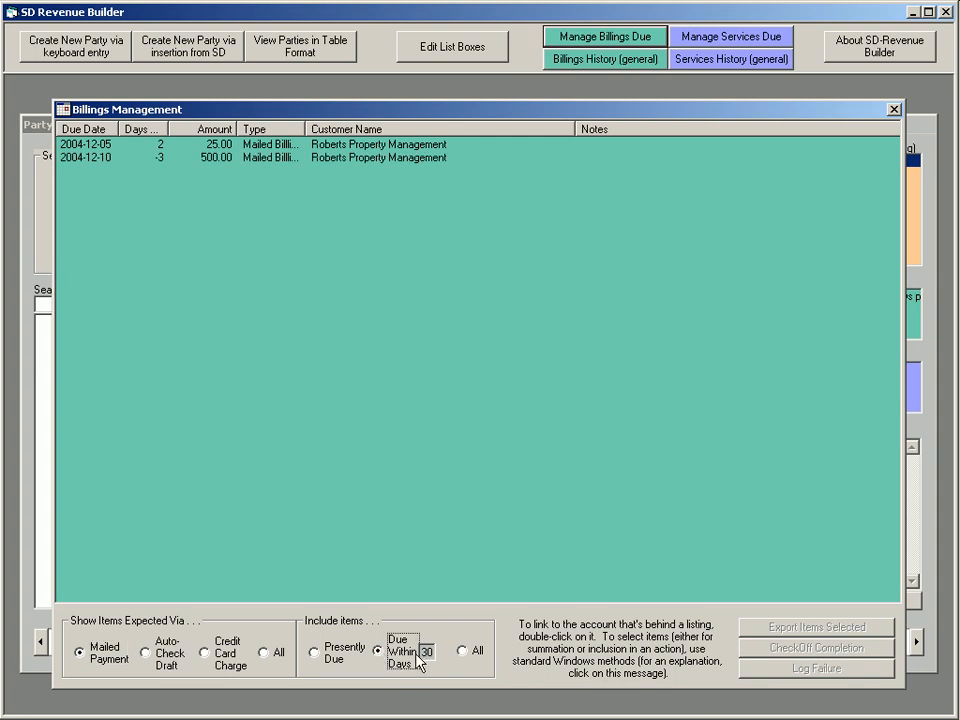
{"action": "double_click", "coordinate": [426, 652]}
{"action": "type", "text": "3"}
{"action": "type", "text": "60"}
Select both mailed billings of Roberts Property Management and export them to a file for automated processing
{"action": "left_click", "coordinate": [124, 146]}
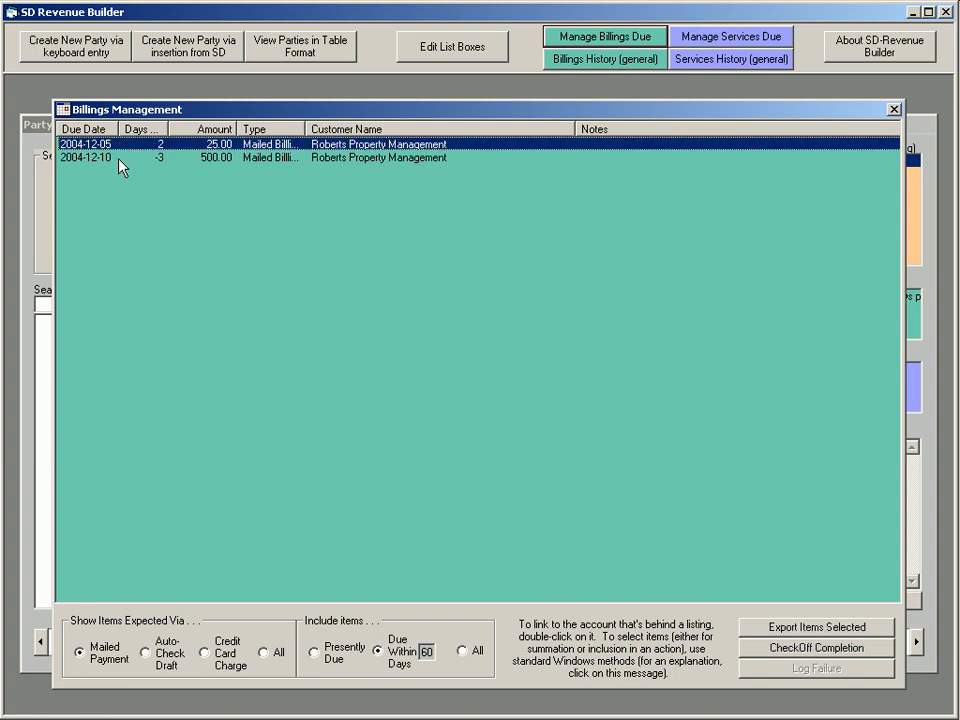
{"action": "left_click", "coordinate": [119, 158], "text": "shift"}
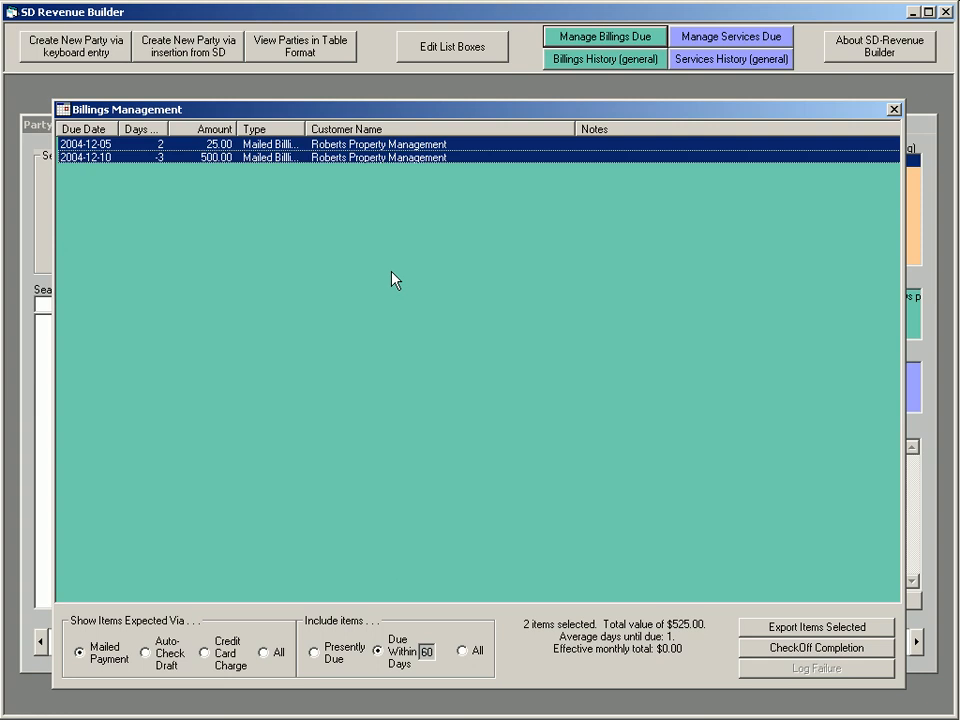
{"action": "left_click", "coordinate": [811, 627]}
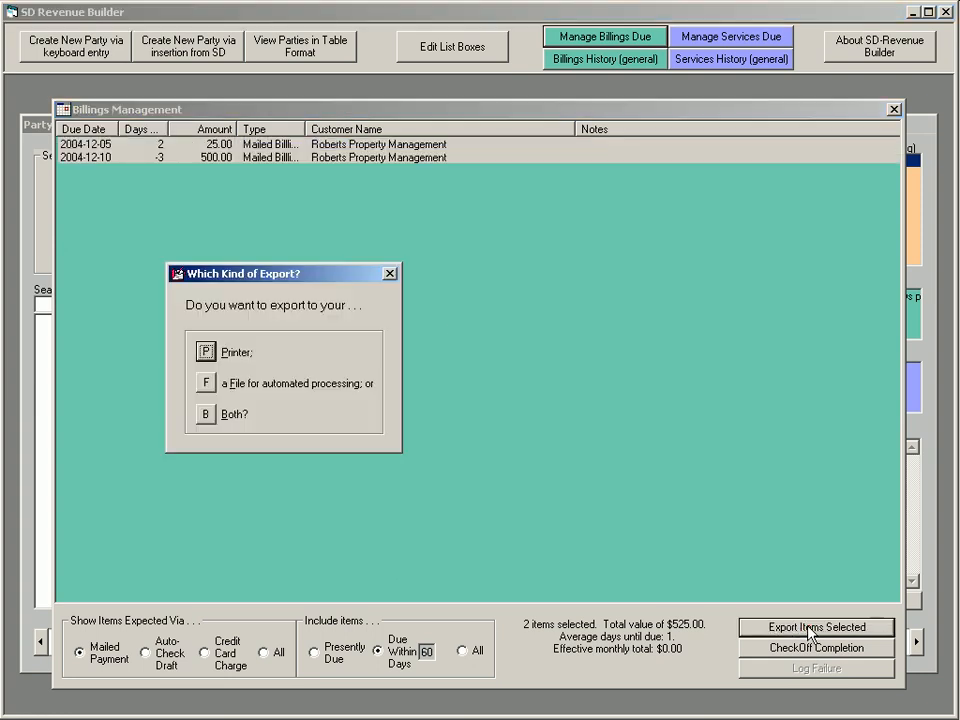
{"action": "left_click", "coordinate": [271, 385]}
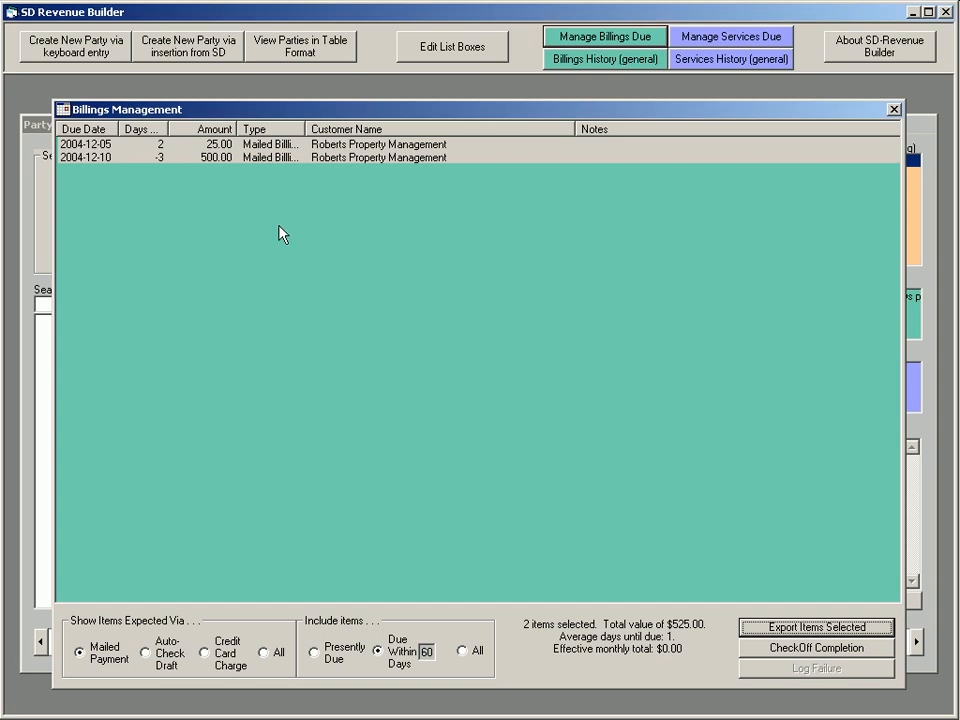
View the check-off choices for the selected billings without checking anything off, and close the billings list
{"action": "left_click", "coordinate": [804, 648]}
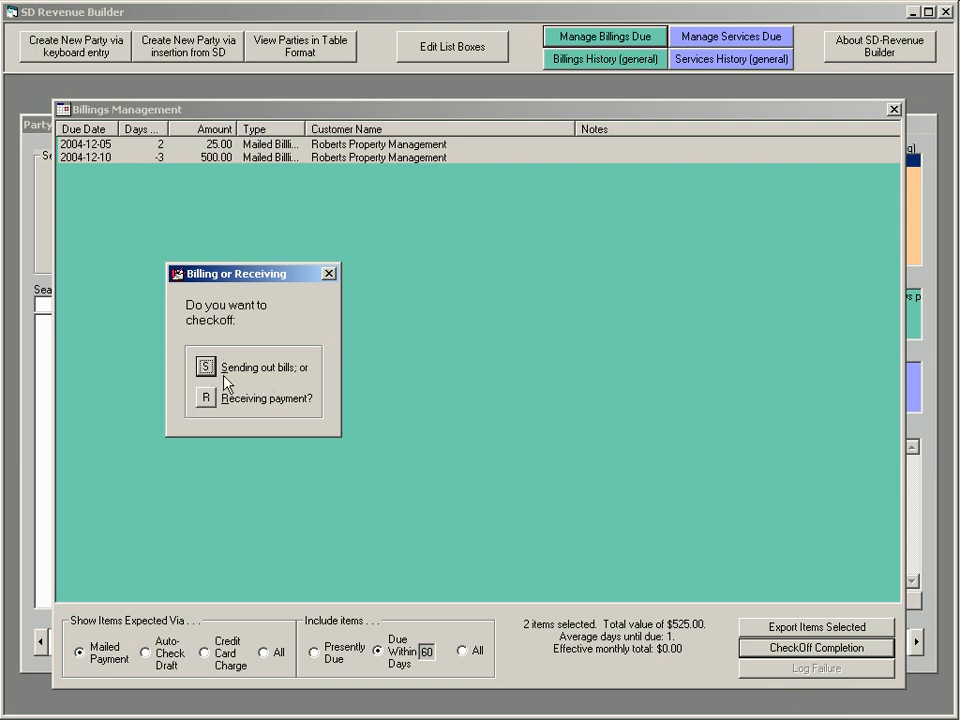
{"action": "left_click", "coordinate": [328, 274]}
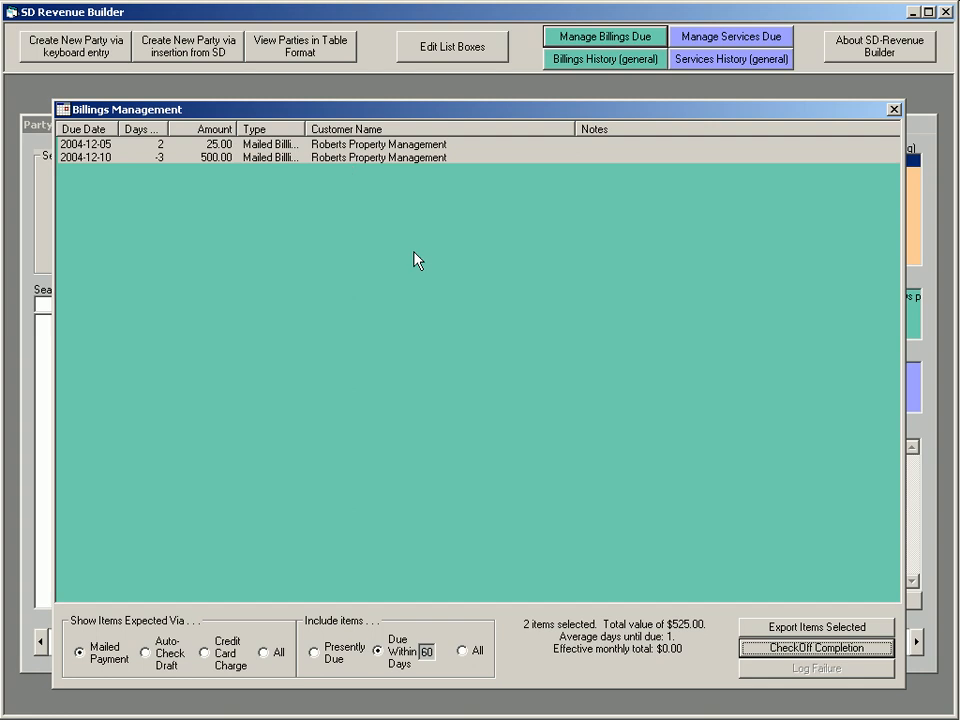
{"action": "left_click", "coordinate": [810, 650]}
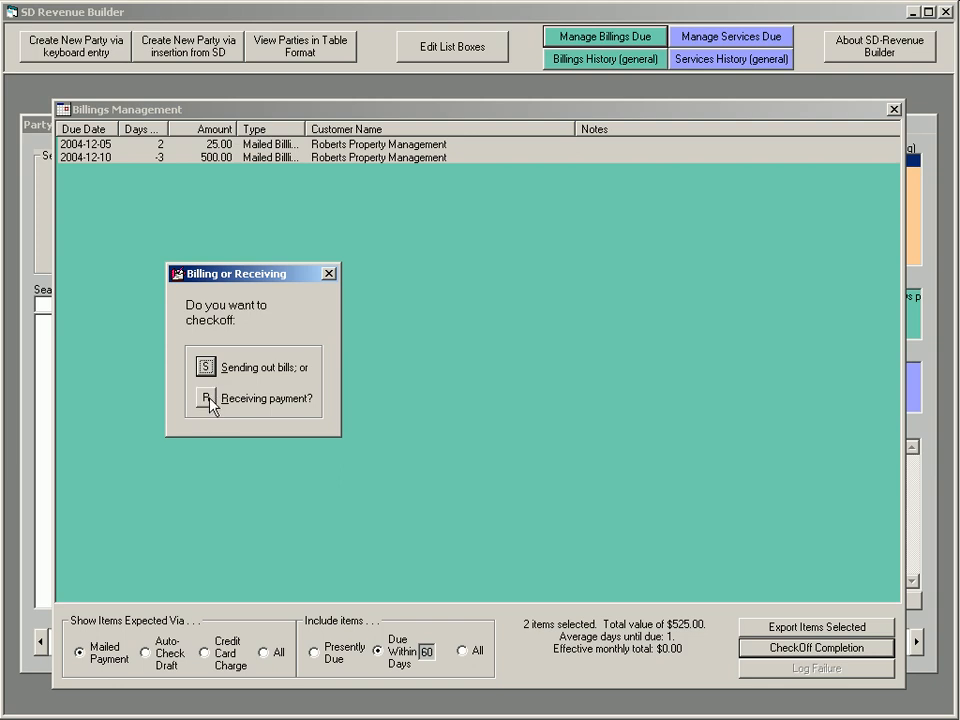
{"action": "left_click", "coordinate": [329, 275]}
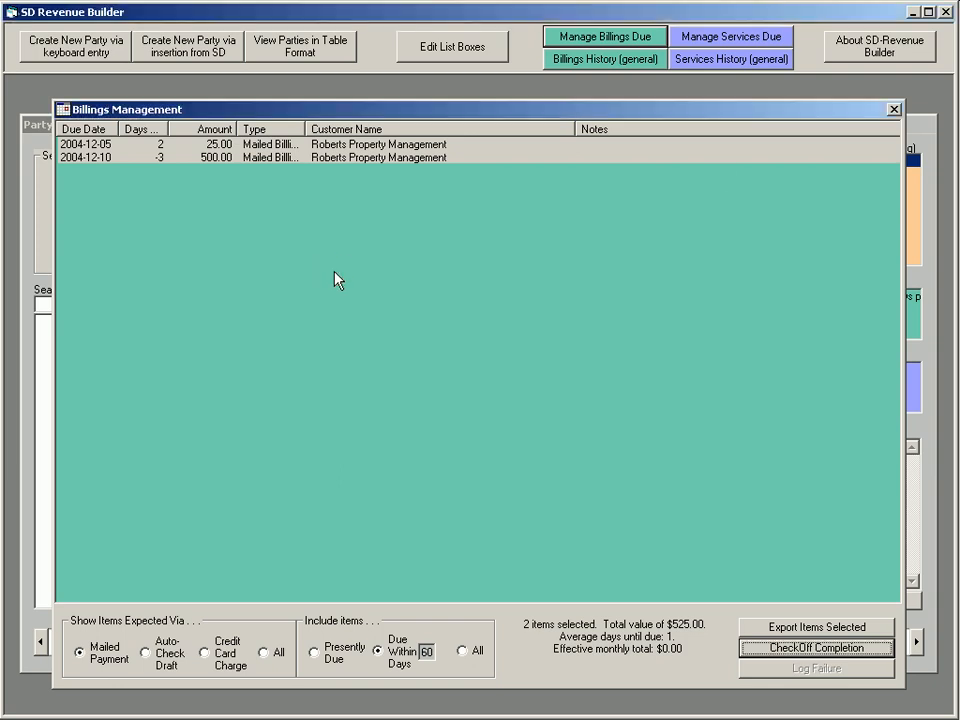
{"action": "left_click", "coordinate": [893, 111]}
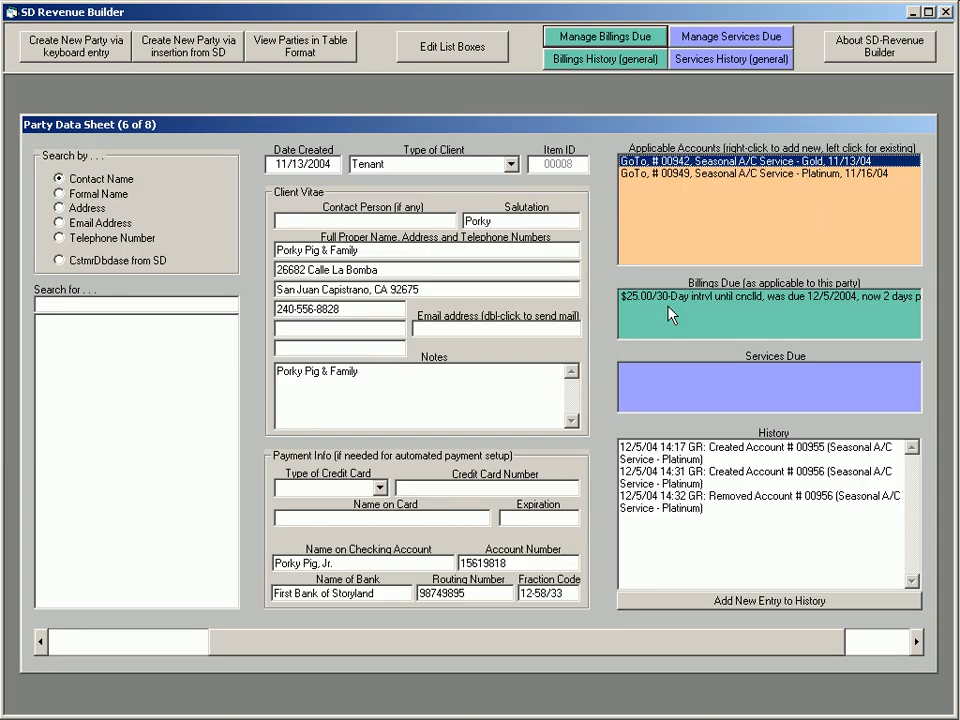
View the scheduled billing in the party's Seasonal A/C Service - Gold account, and close the billing and account windows
{"action": "left_click", "coordinate": [665, 161]}
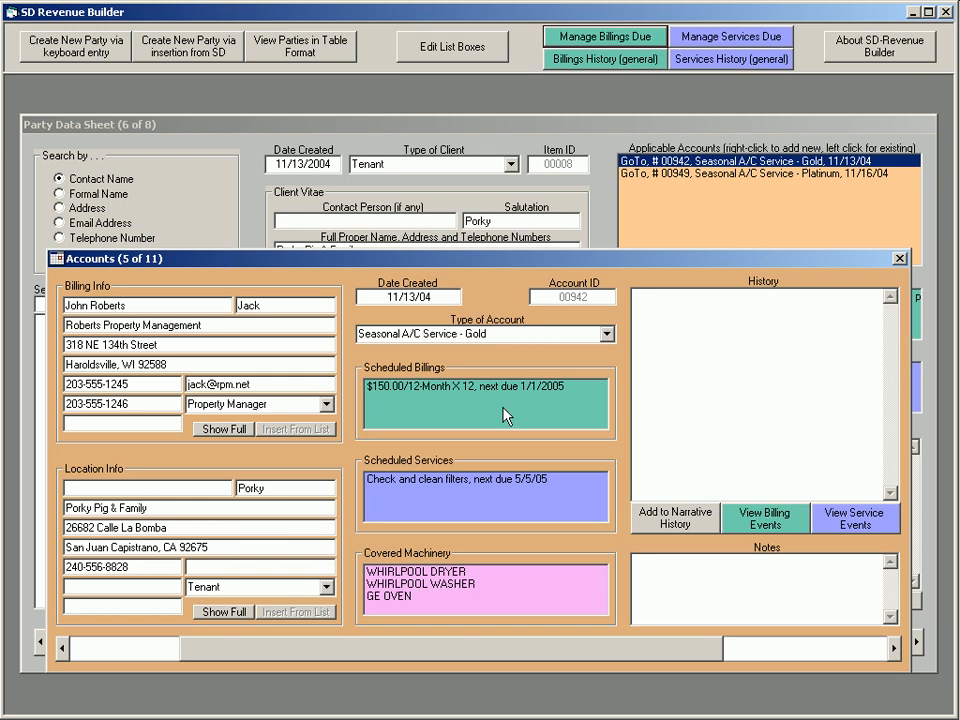
{"action": "left_click", "coordinate": [440, 388]}
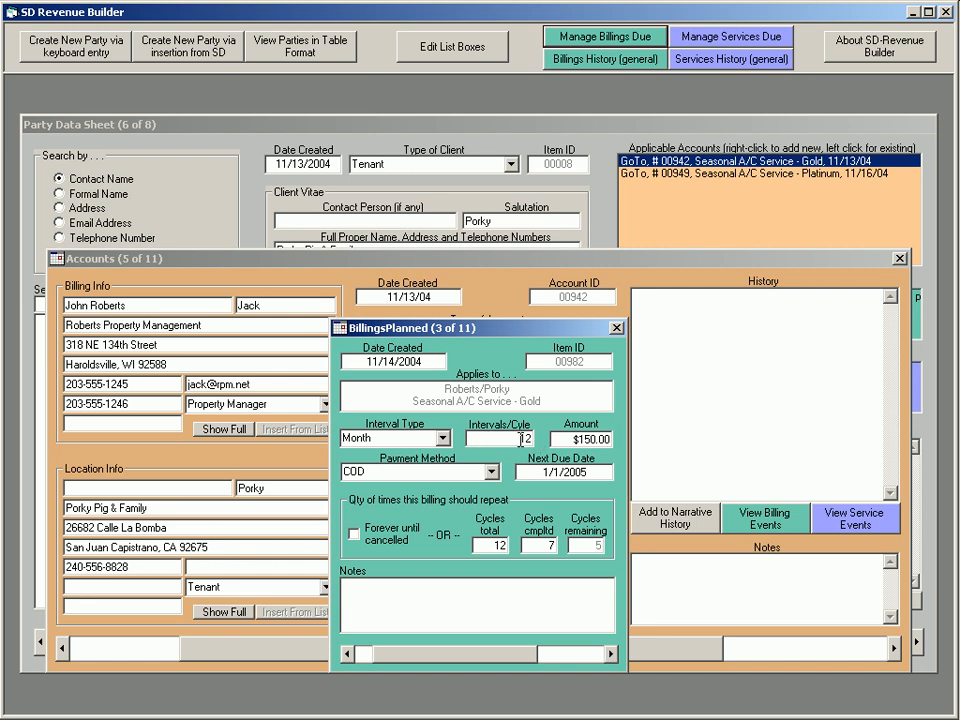
{"action": "left_click", "coordinate": [617, 327]}
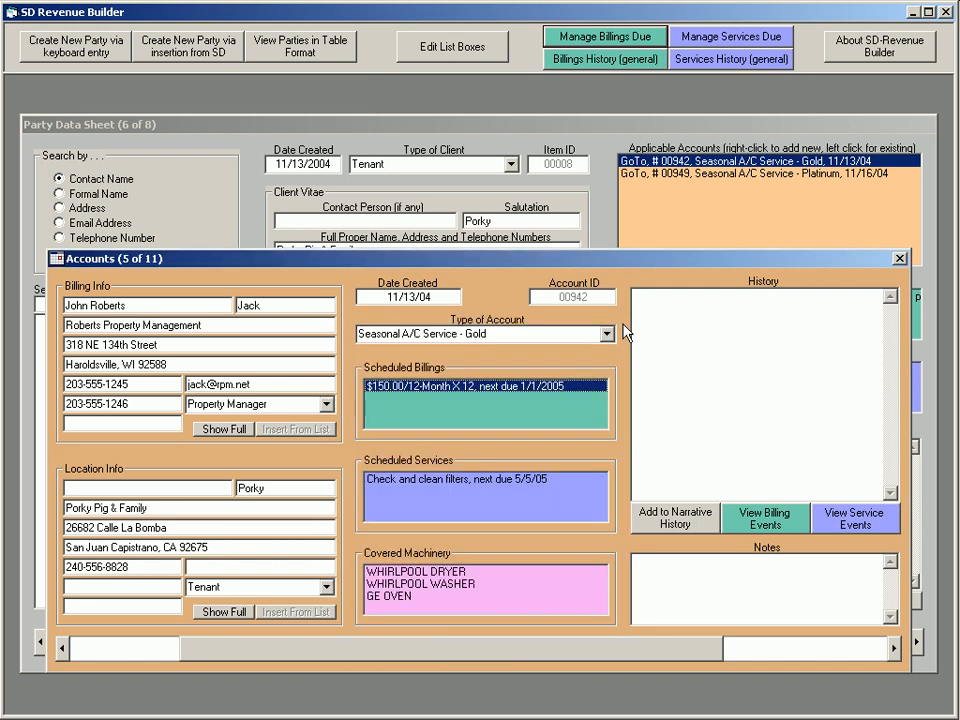
{"action": "left_click", "coordinate": [902, 259]}
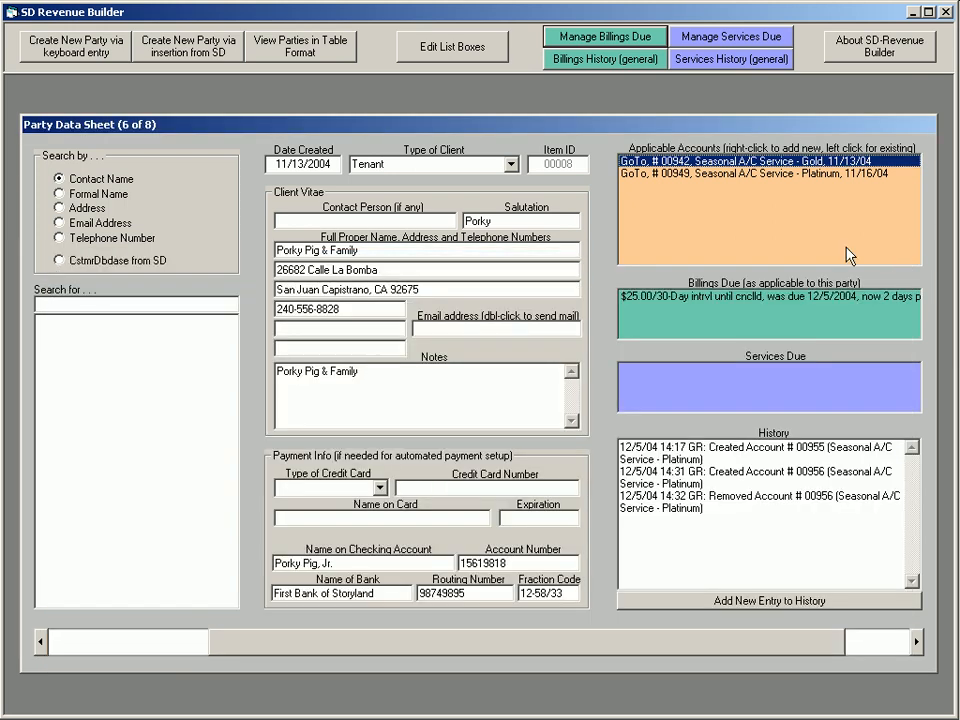
Try to export all services due within 30 days without specifying a desk to receive callsheets
{"action": "left_click", "coordinate": [698, 40]}
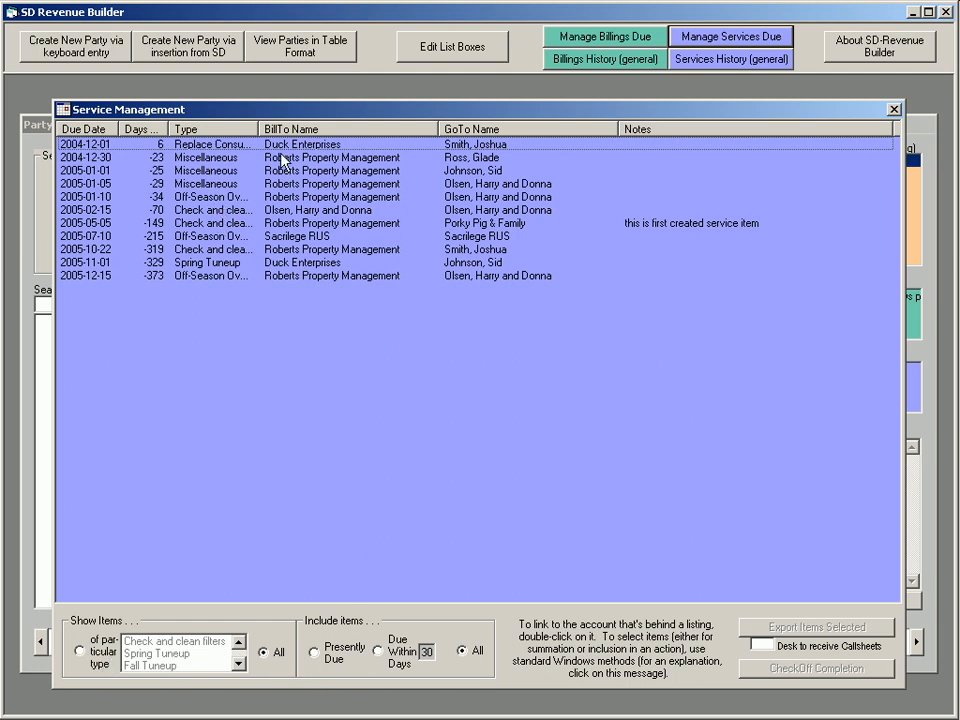
{"action": "left_click", "coordinate": [378, 650]}
{"action": "left_click", "coordinate": [248, 145]}
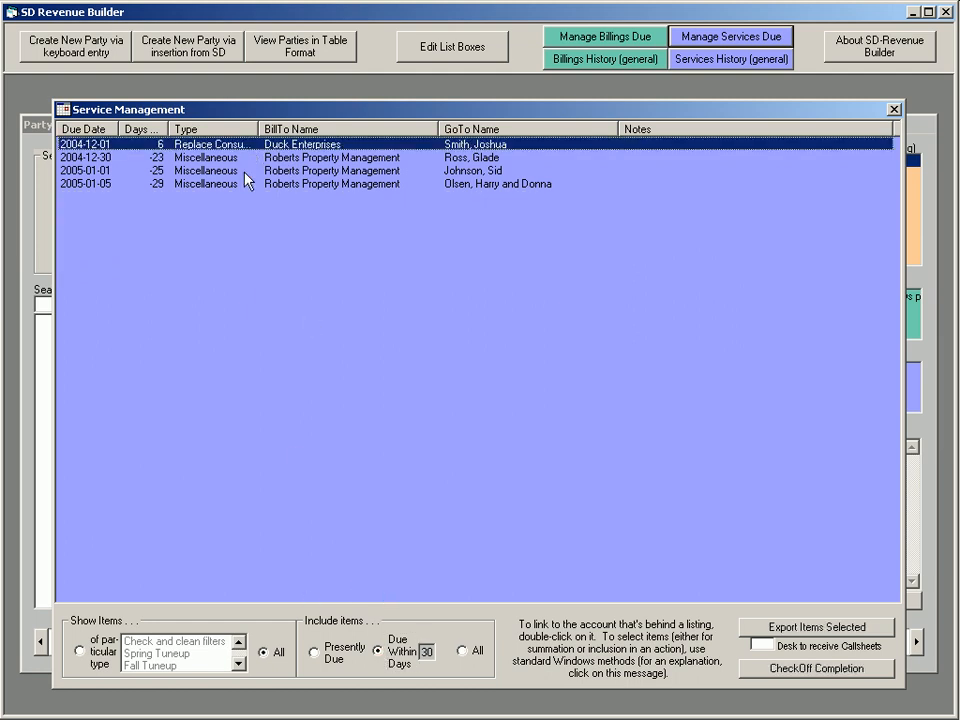
{"action": "left_click", "coordinate": [242, 184], "text": "shift"}
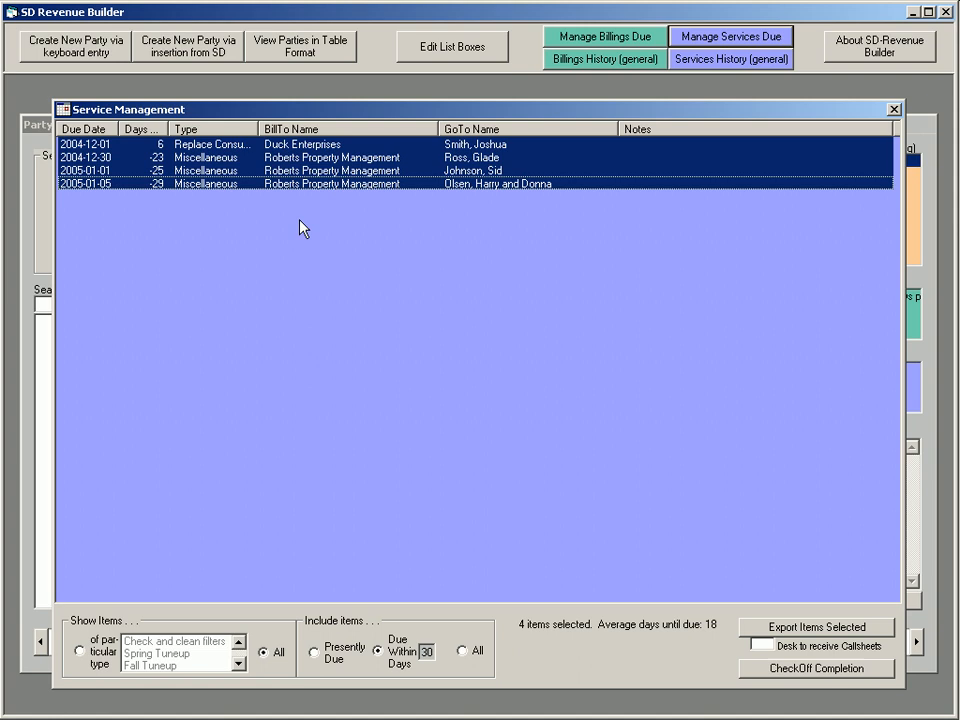
{"action": "left_click", "coordinate": [804, 628]}
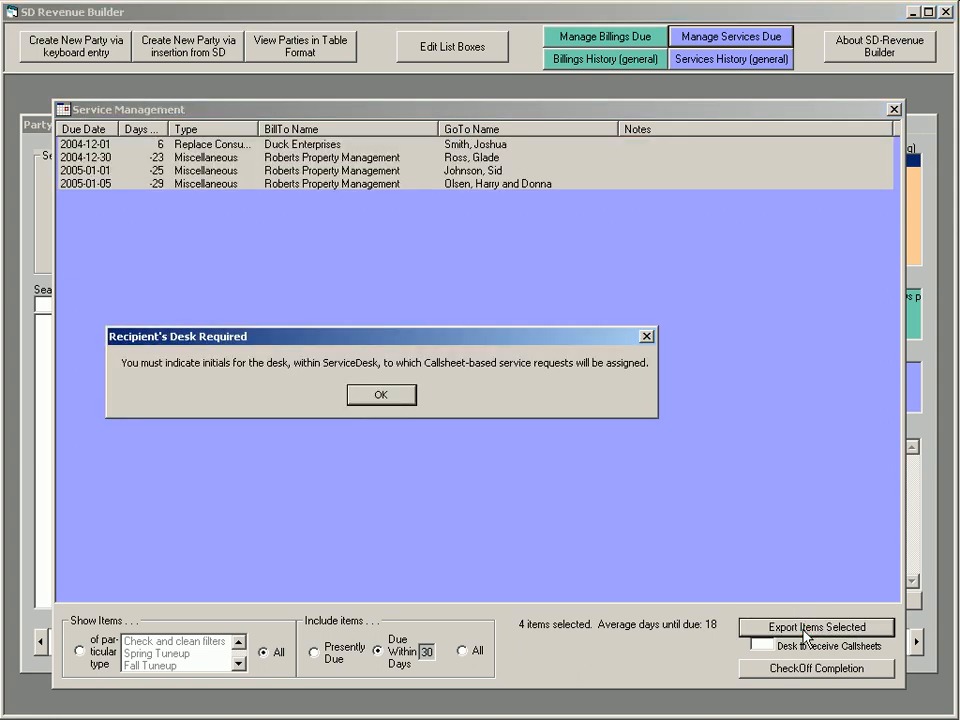
{"action": "left_click", "coordinate": [383, 397]}
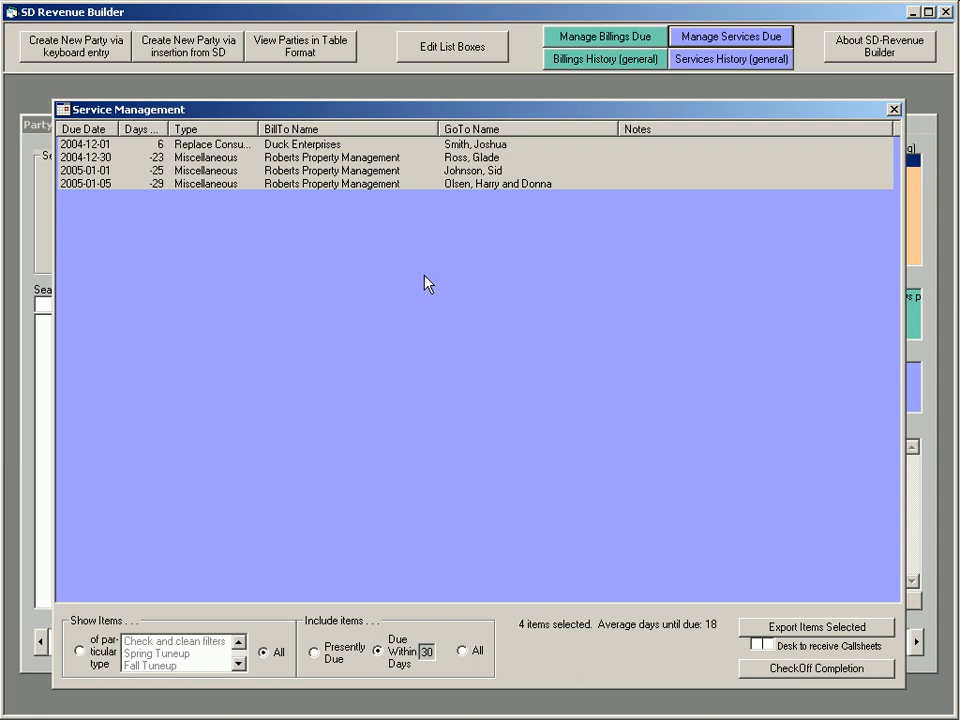
List the credit card billings in billings management, select them all, and limit the list to items due within 30 days
{"action": "left_click", "coordinate": [620, 38]}
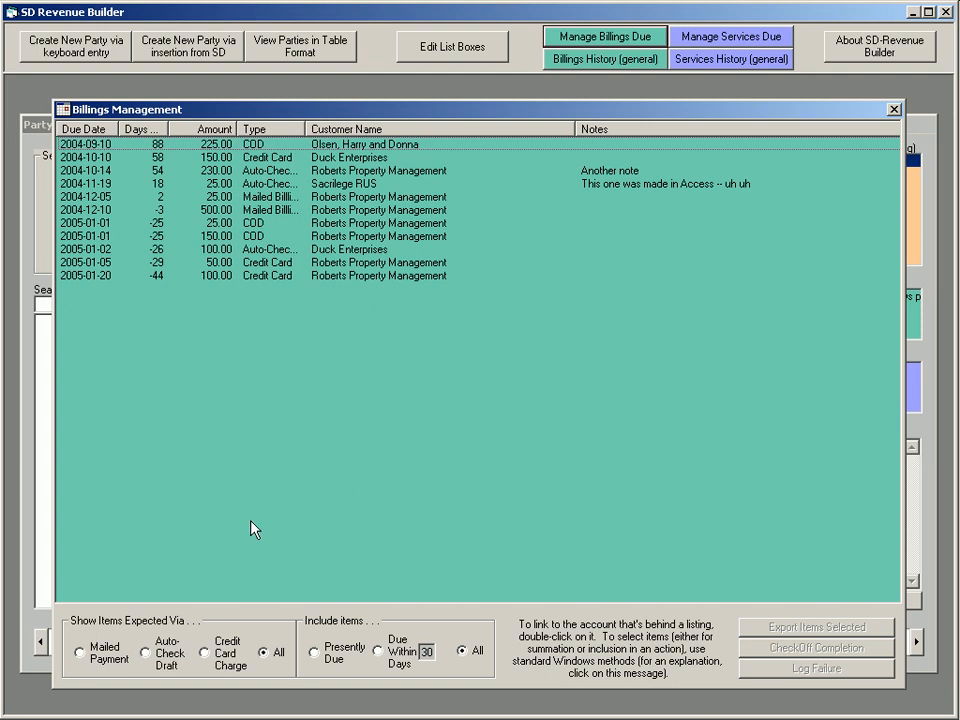
{"action": "left_click", "coordinate": [205, 653]}
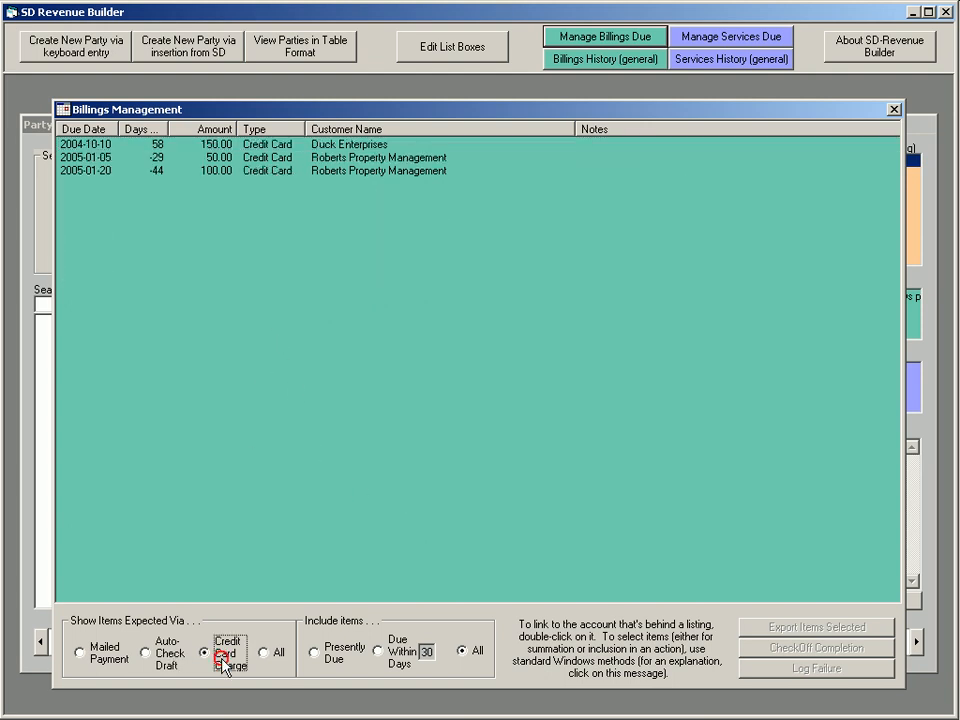
{"action": "left_click", "coordinate": [244, 147]}
{"action": "left_click", "coordinate": [242, 172], "text": "shift"}
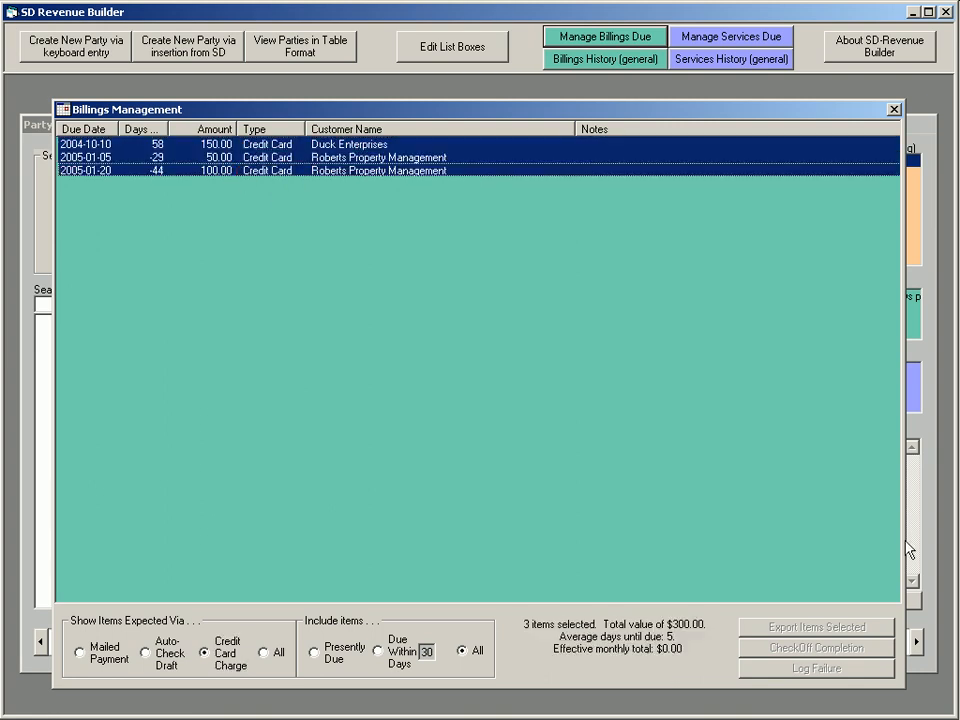
{"action": "left_click", "coordinate": [377, 651]}
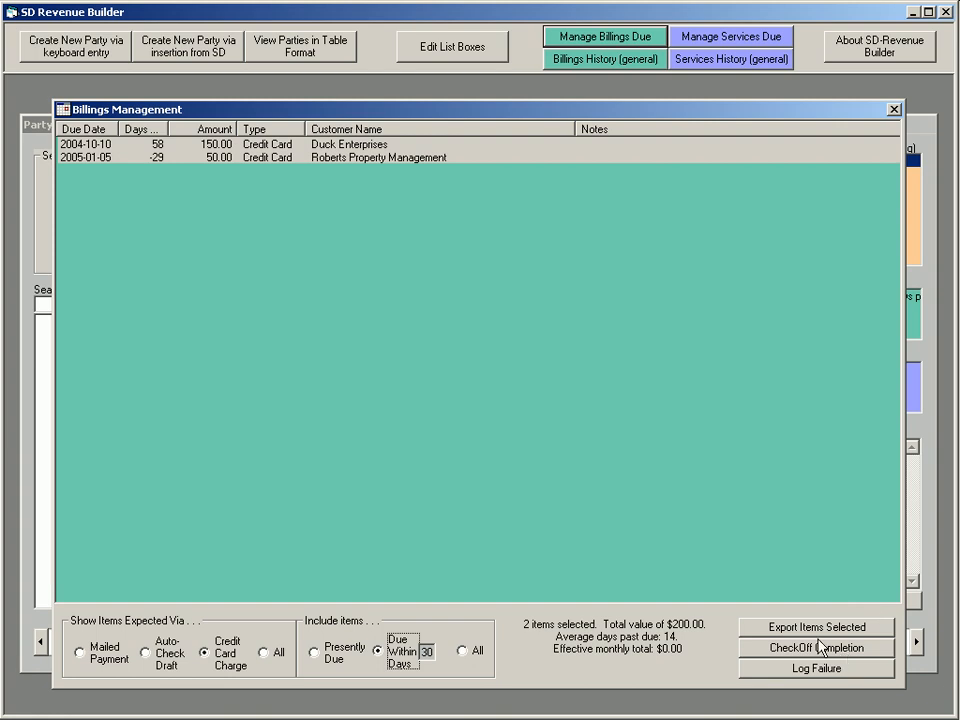
View the export choices for the selected credit card billings without exporting anything, and close the billings list
{"action": "left_click", "coordinate": [820, 635]}
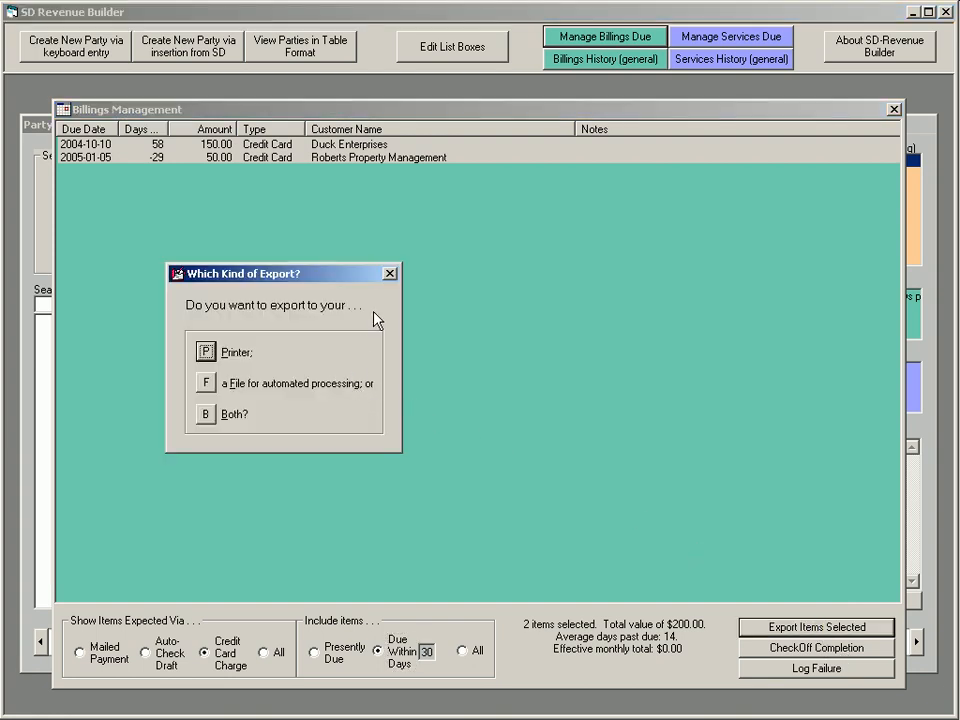
{"action": "left_click", "coordinate": [390, 273]}
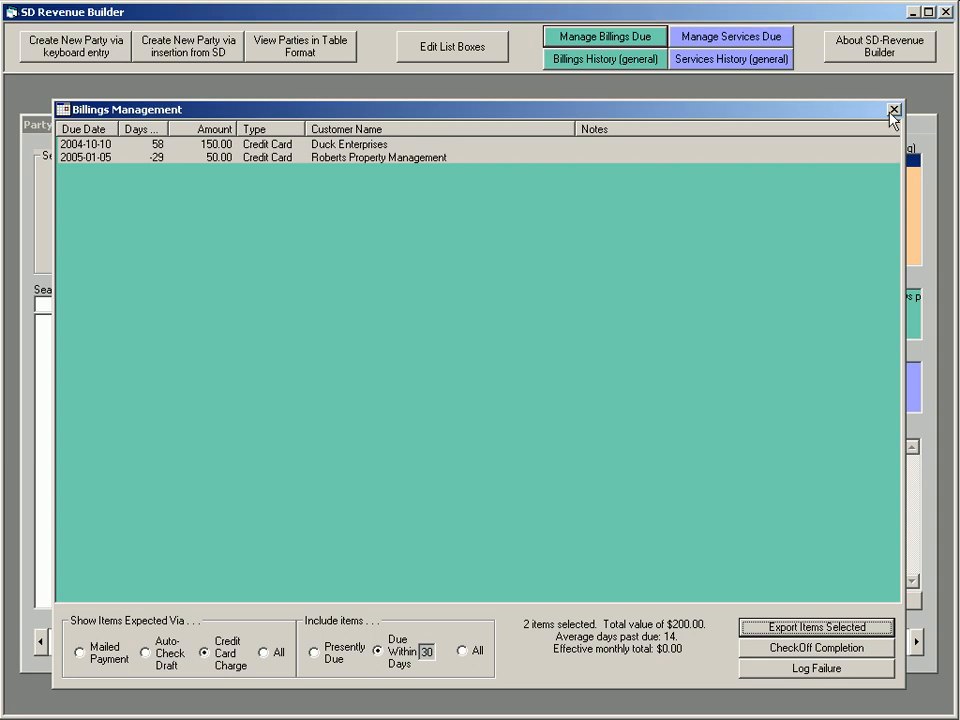
{"action": "left_click", "coordinate": [894, 112]}
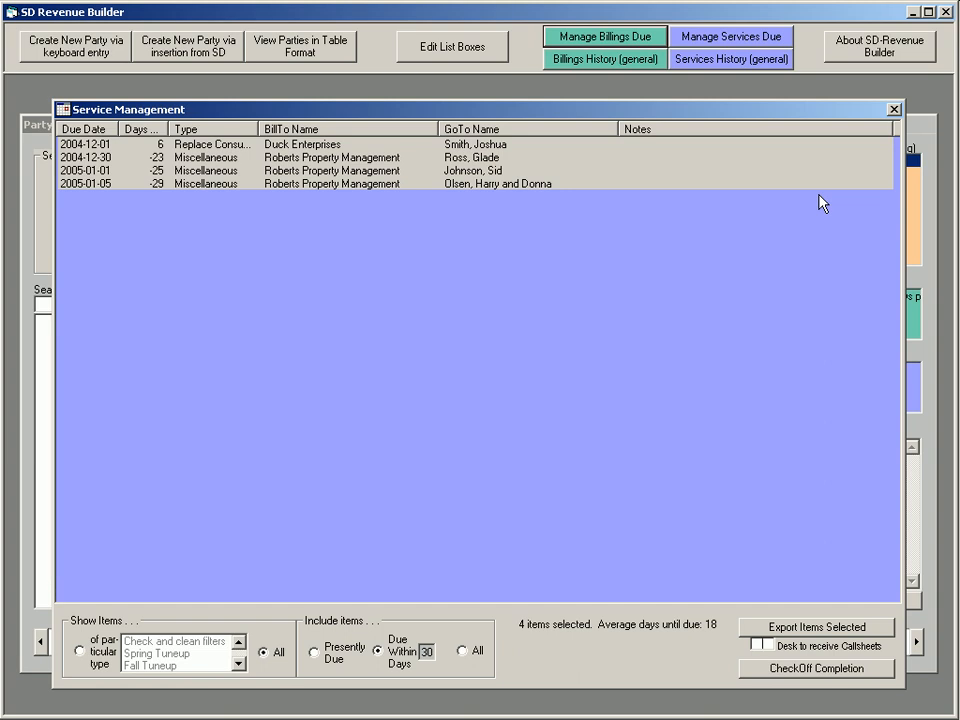
Try twice more to export the selected services with the callsheet desk left blank, and close the services list
{"action": "left_click", "coordinate": [805, 628]}
{"action": "left_click", "coordinate": [381, 398]}
{"action": "left_click", "coordinate": [806, 627]}
{"action": "left_click", "coordinate": [385, 395]}
{"action": "left_click", "coordinate": [893, 110]}
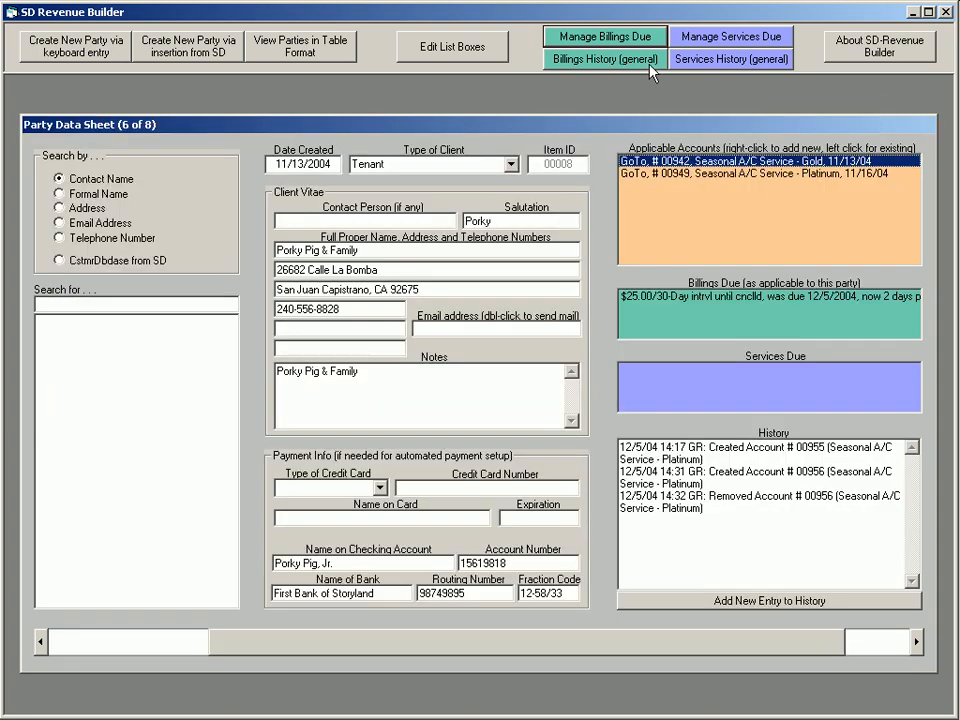
View the scheduled Check and clean filters service in the party's Seasonal A/C Service - Gold account, and close both windows
{"action": "left_click", "coordinate": [692, 161]}
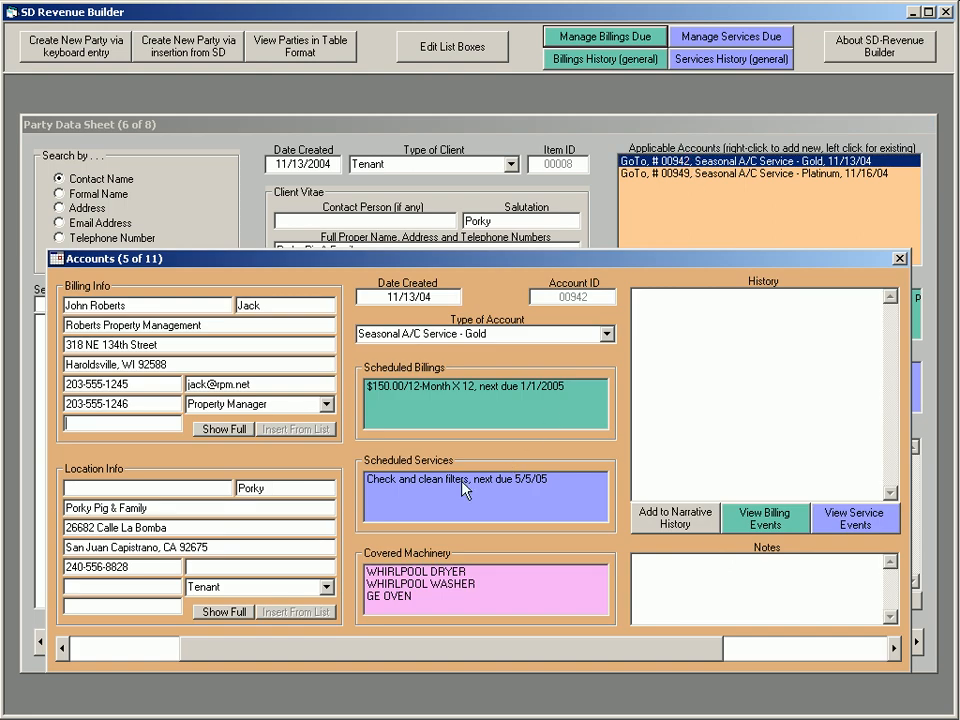
{"action": "left_click", "coordinate": [500, 485]}
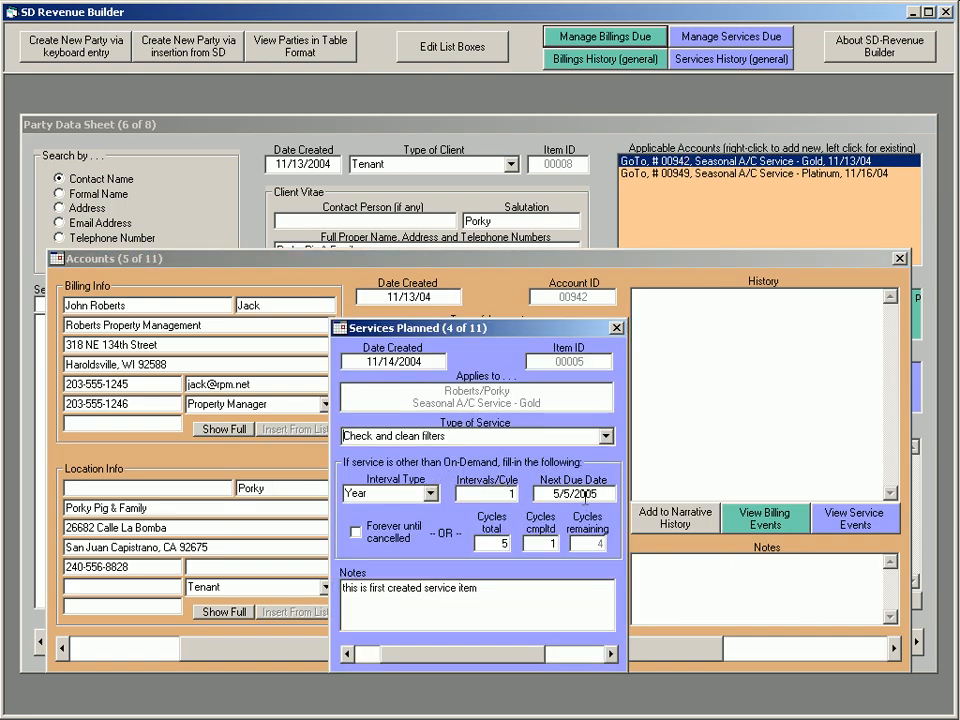
{"action": "left_click", "coordinate": [617, 328]}
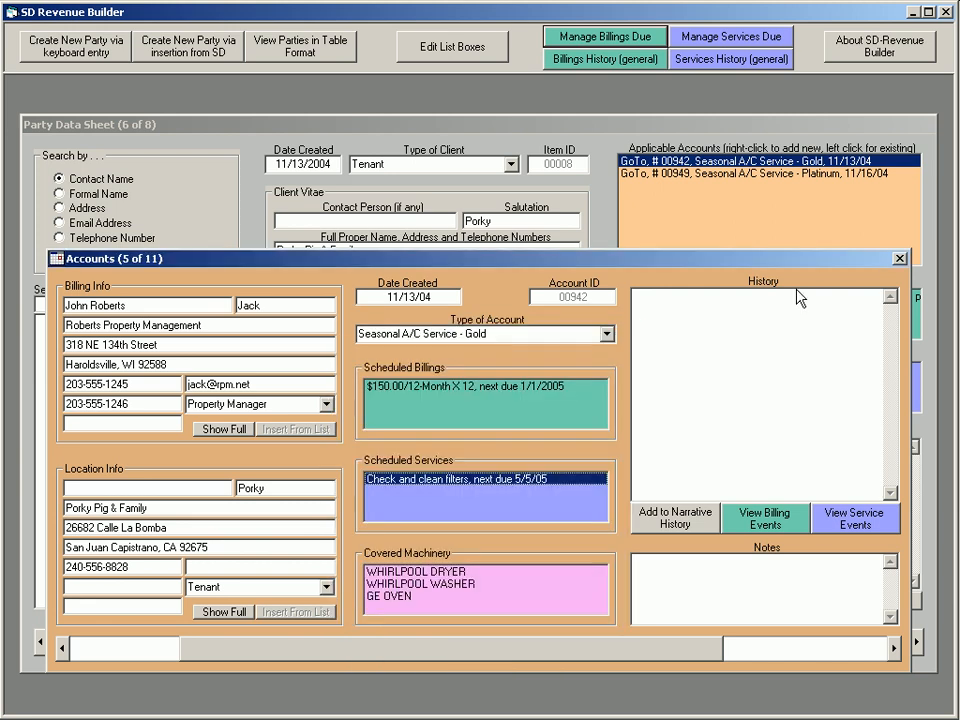
{"action": "left_click", "coordinate": [899, 260]}
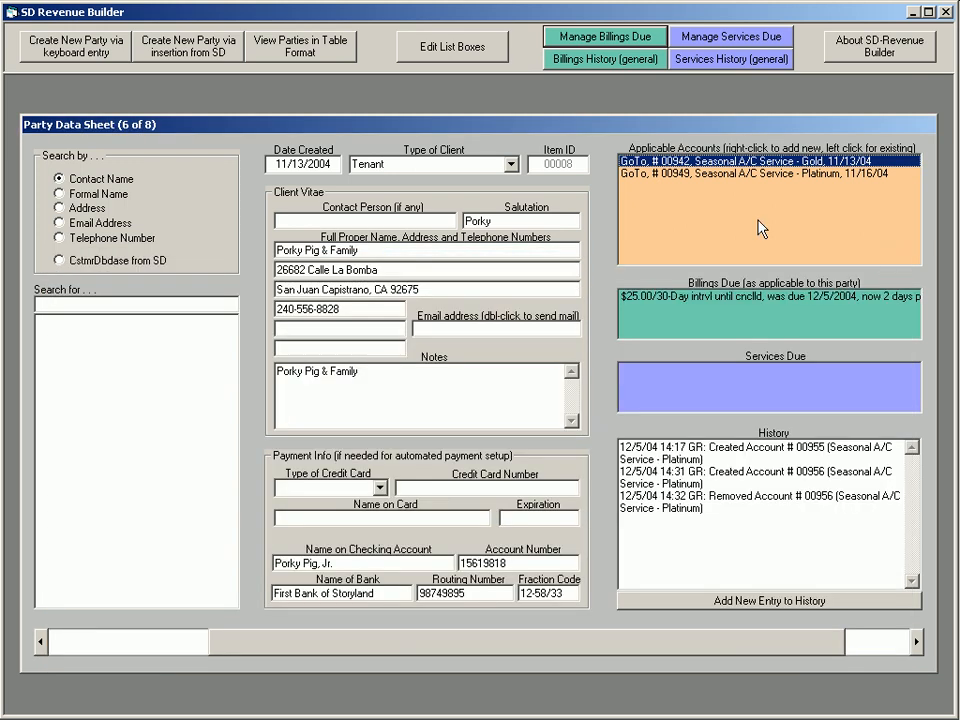
View the system-wide billings history and the system-wide services history, closing each one after reading it
{"action": "left_click", "coordinate": [606, 60]}
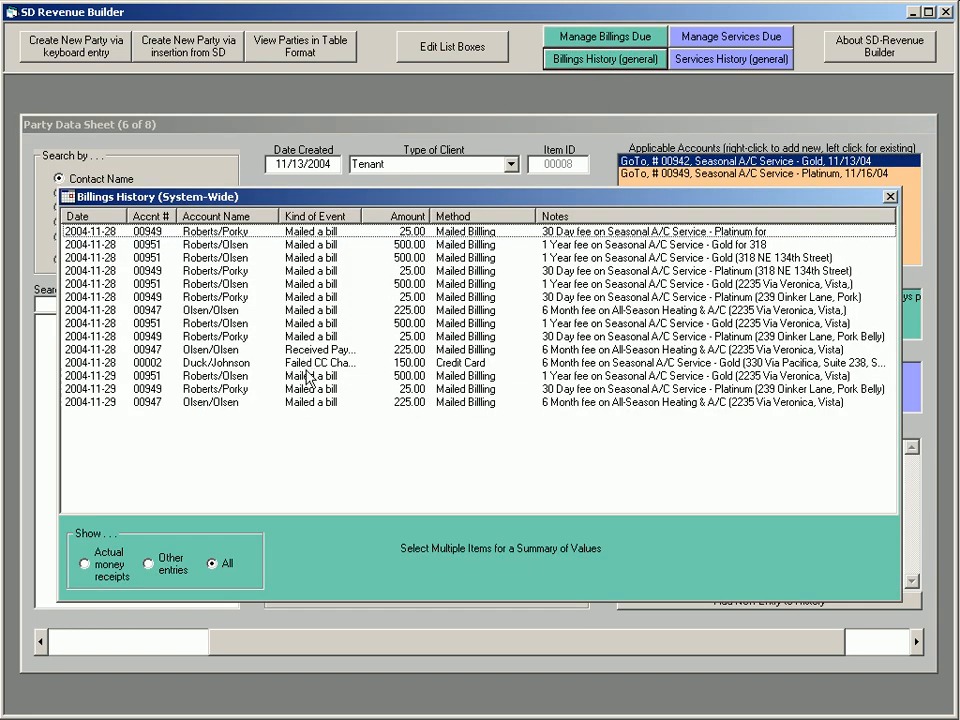
{"action": "left_click", "coordinate": [890, 198]}
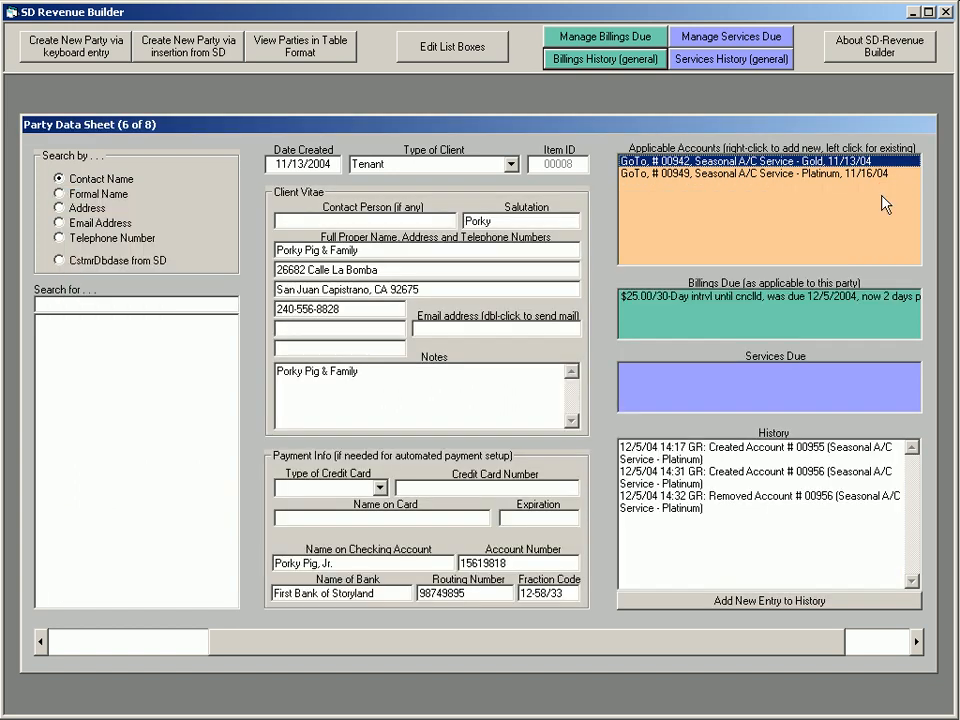
{"action": "left_click", "coordinate": [733, 60]}
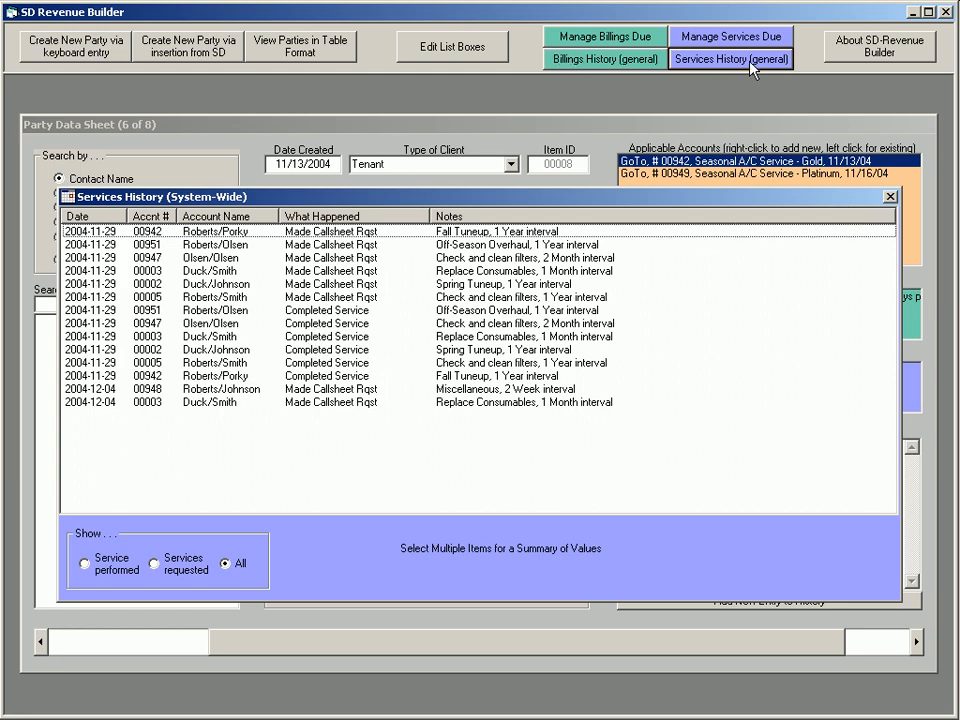
{"action": "left_click", "coordinate": [889, 197]}
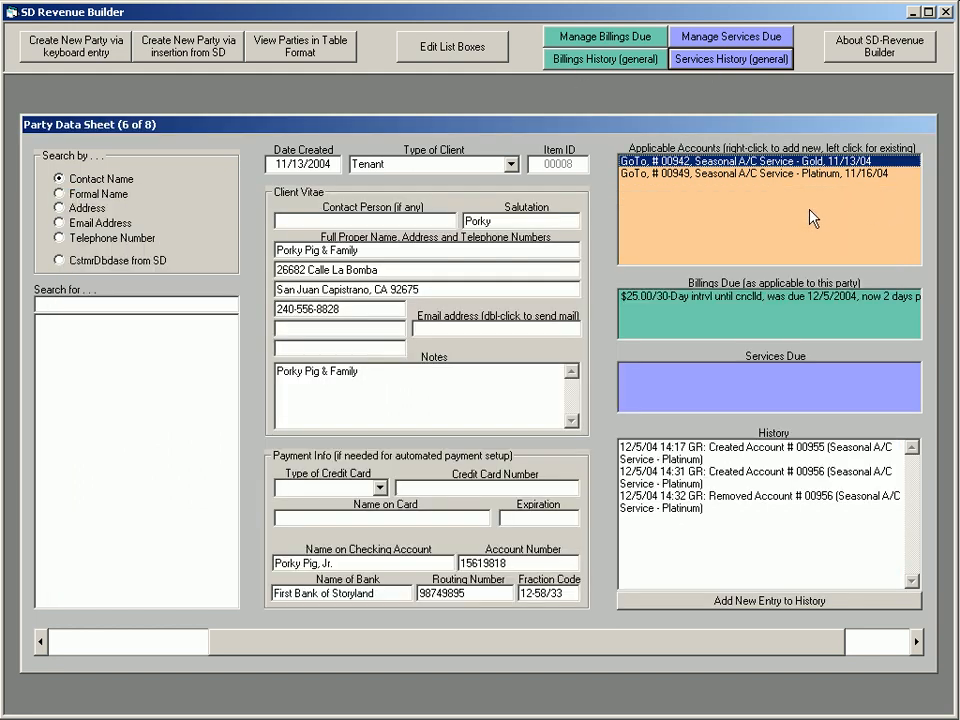
Compare the Seasonal A/C Service - Platinum account's billing history with the system-wide billings history, and close the account's history
{"action": "left_click", "coordinate": [757, 175]}
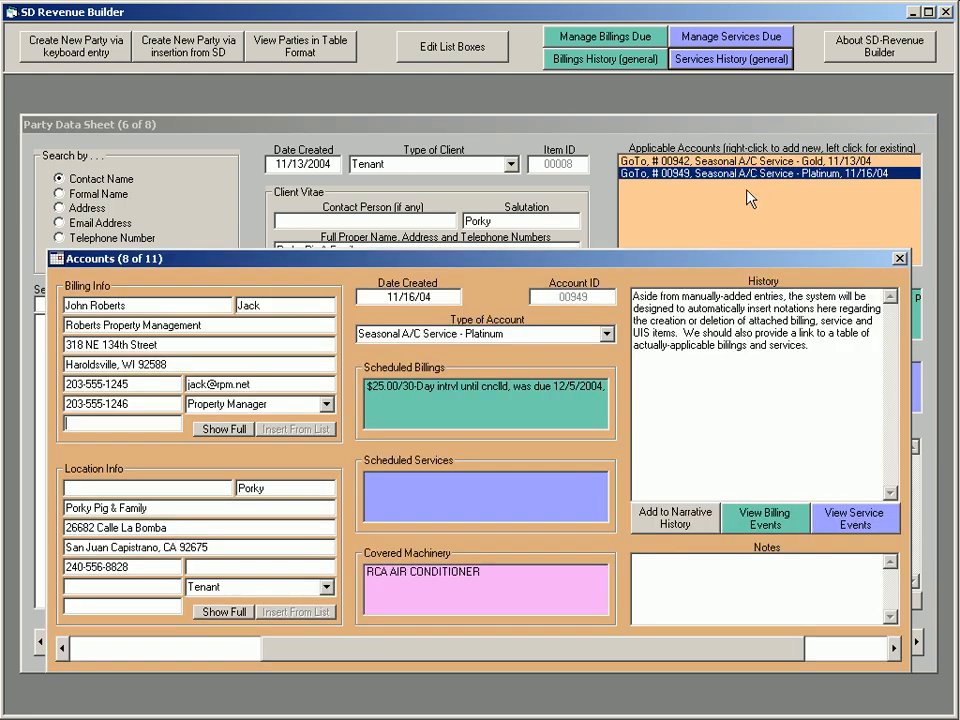
{"action": "left_click", "coordinate": [767, 519]}
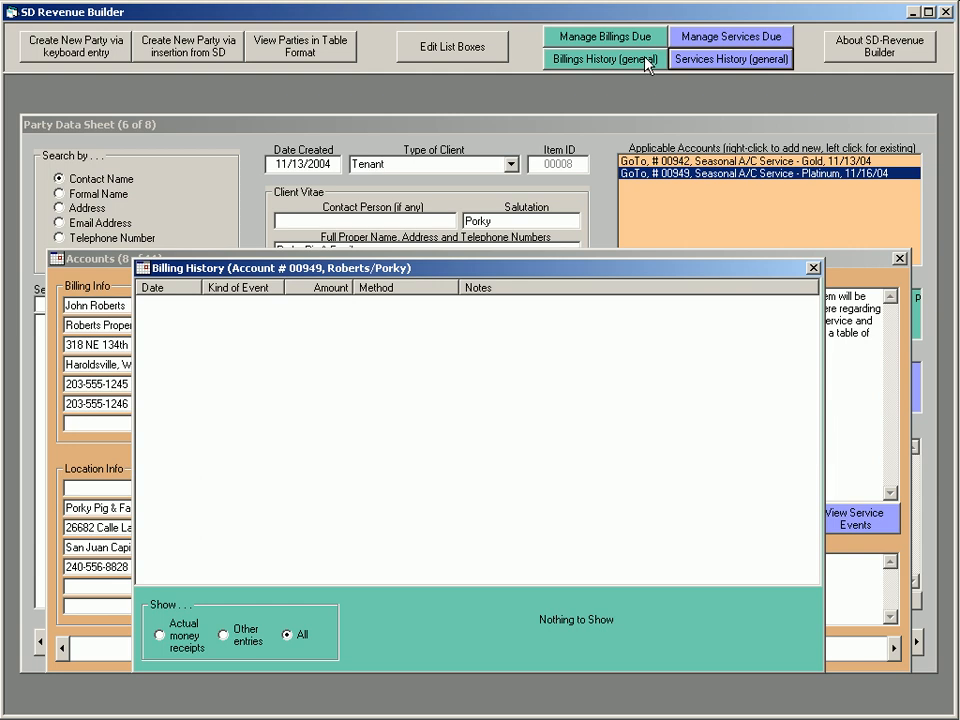
{"action": "left_click", "coordinate": [487, 56]}
{"action": "left_click", "coordinate": [484, 634]}
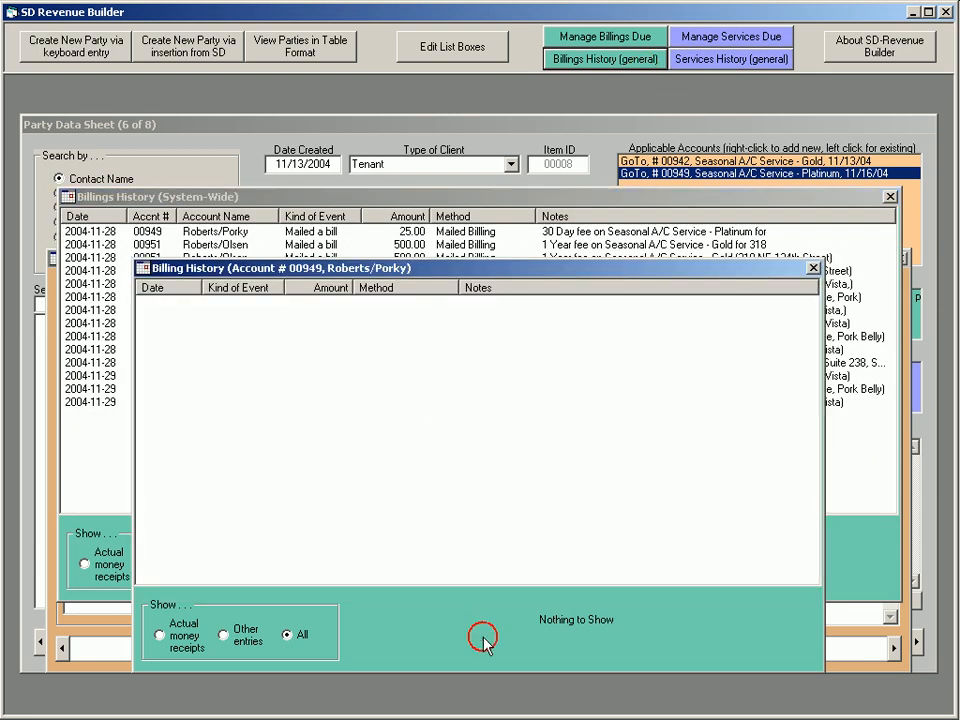
{"action": "left_click_drag", "start_coordinate": [515, 277], "coordinate": [460, 437]}
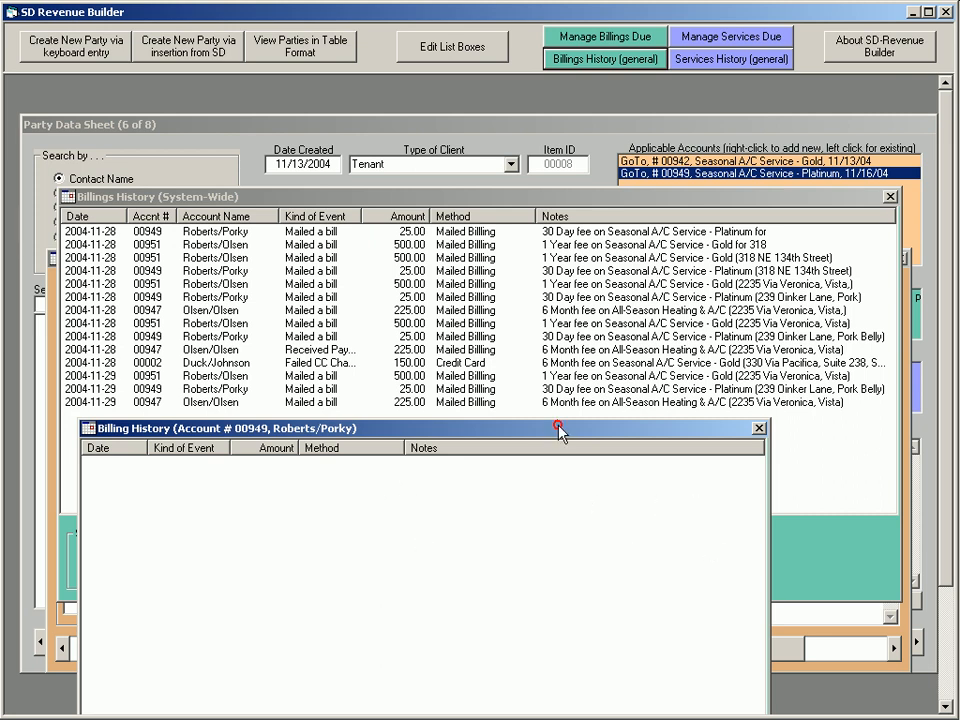
{"action": "left_click_drag", "start_coordinate": [555, 429], "coordinate": [637, 338]}
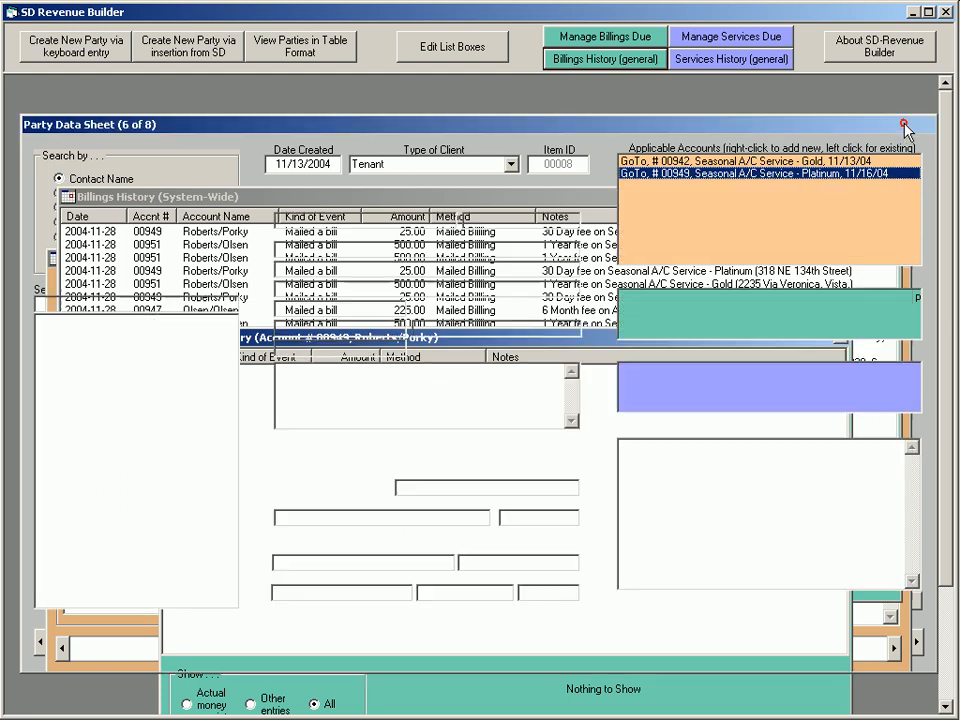
{"action": "left_click", "coordinate": [842, 339]}
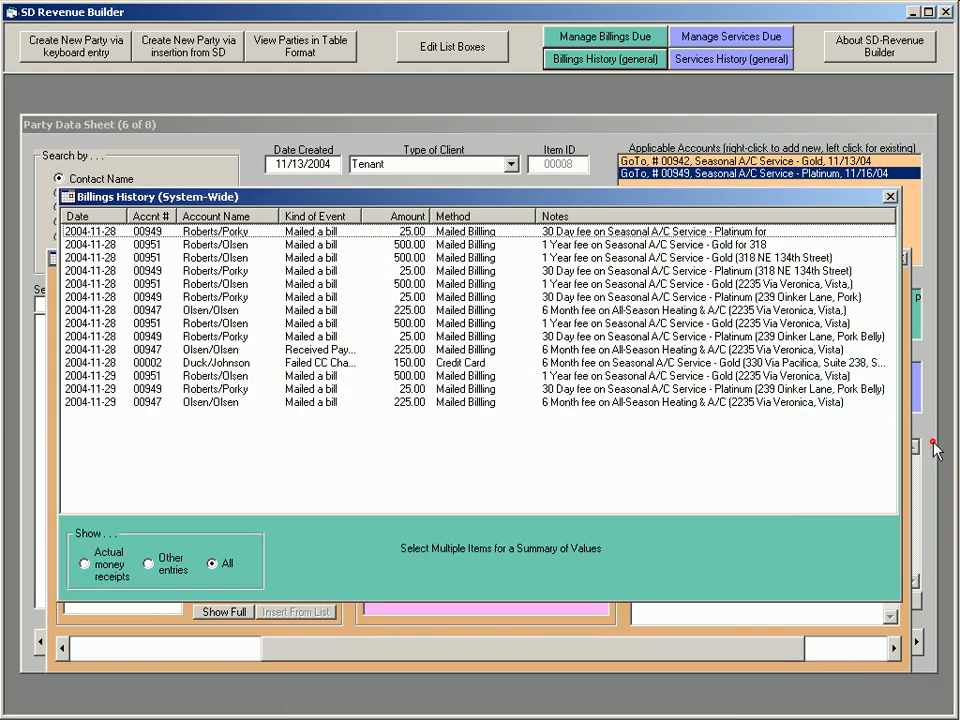
Return to the Platinum account, recheck the system-wide billings history, and close both the history and the account
{"action": "left_click", "coordinate": [666, 173]}
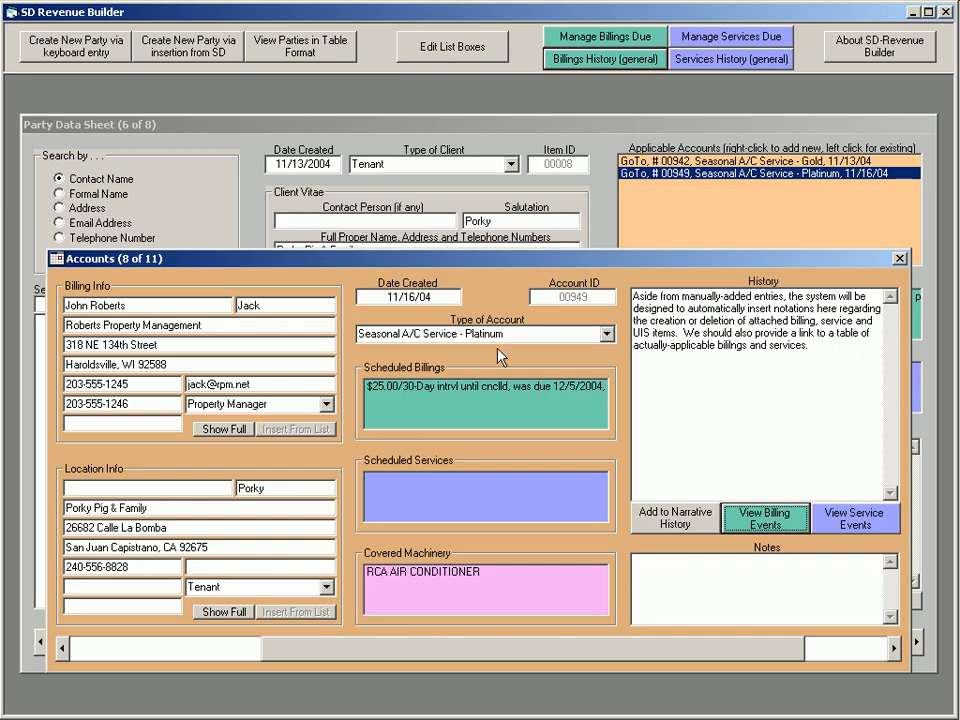
{"action": "left_click", "coordinate": [592, 60]}
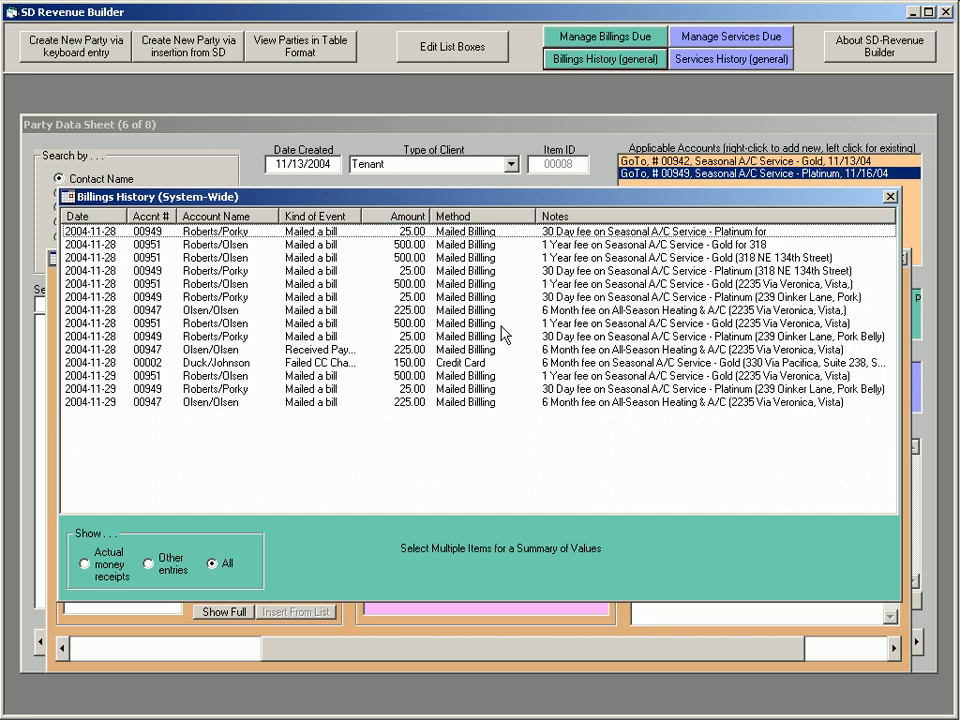
{"action": "left_click", "coordinate": [889, 199]}
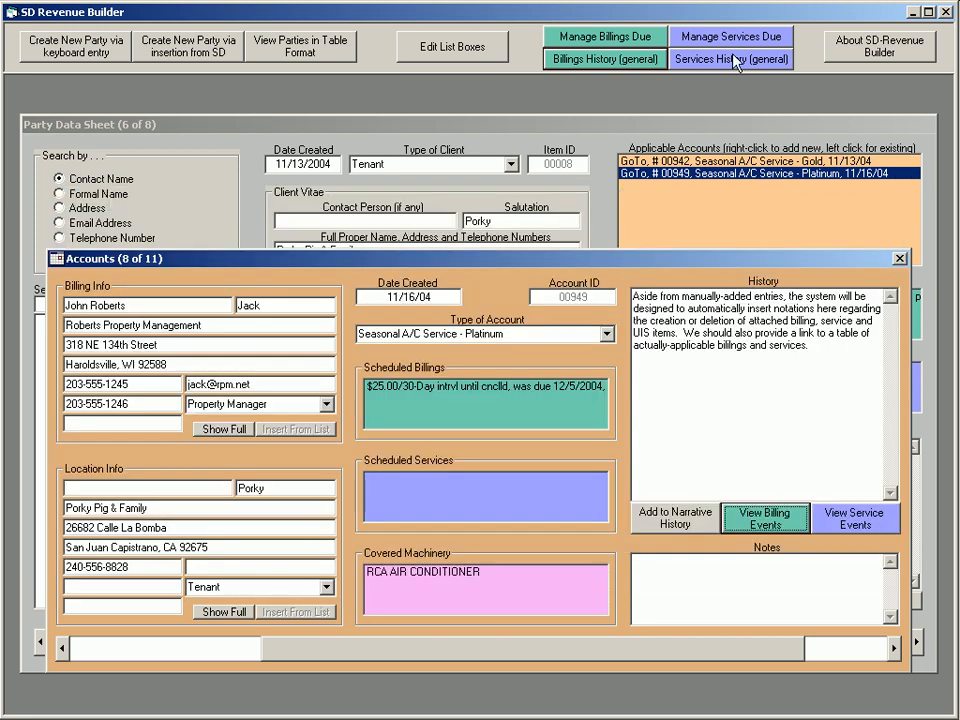
{"action": "left_click", "coordinate": [900, 259]}
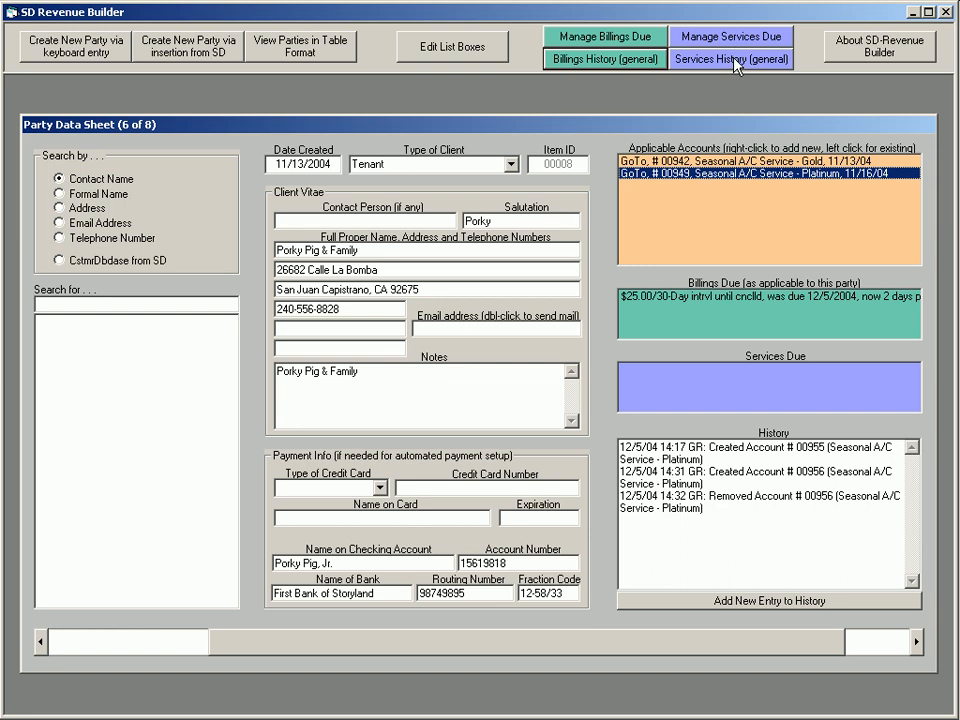
View the Seasonal A/C Service - Gold account and the program's About information, closing each without changes
{"action": "left_click", "coordinate": [650, 161]}
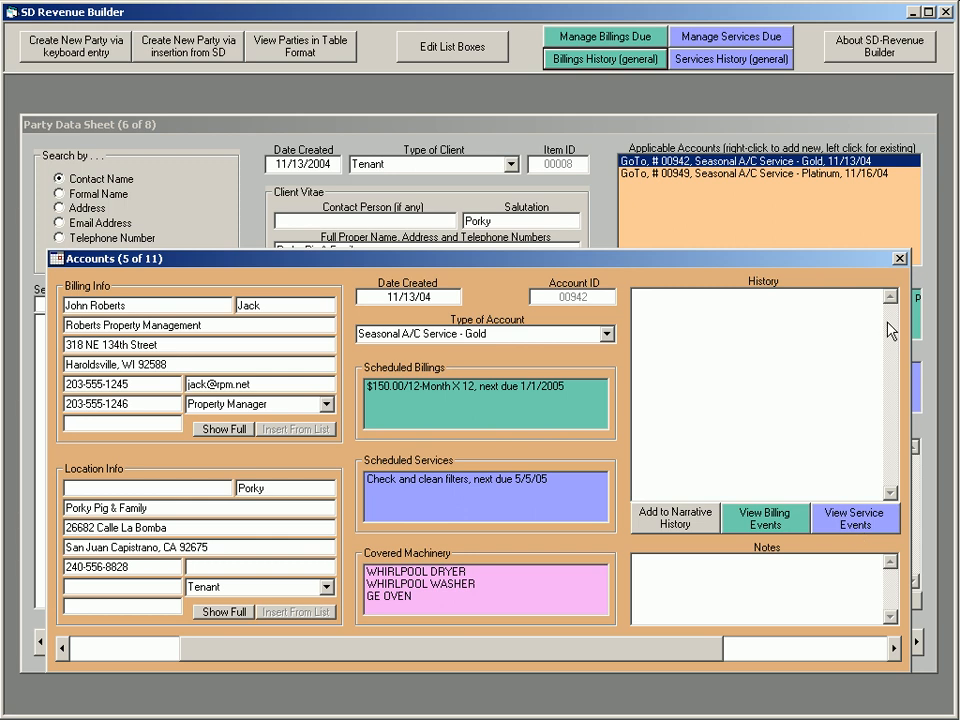
{"action": "left_click", "coordinate": [900, 259]}
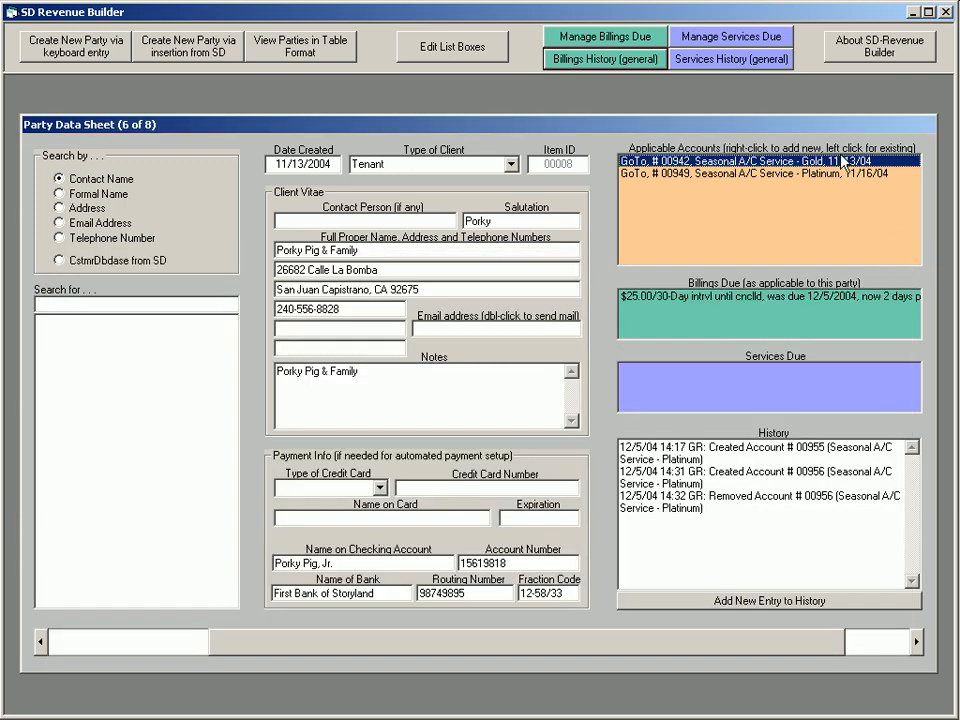
{"action": "left_click", "coordinate": [845, 48]}
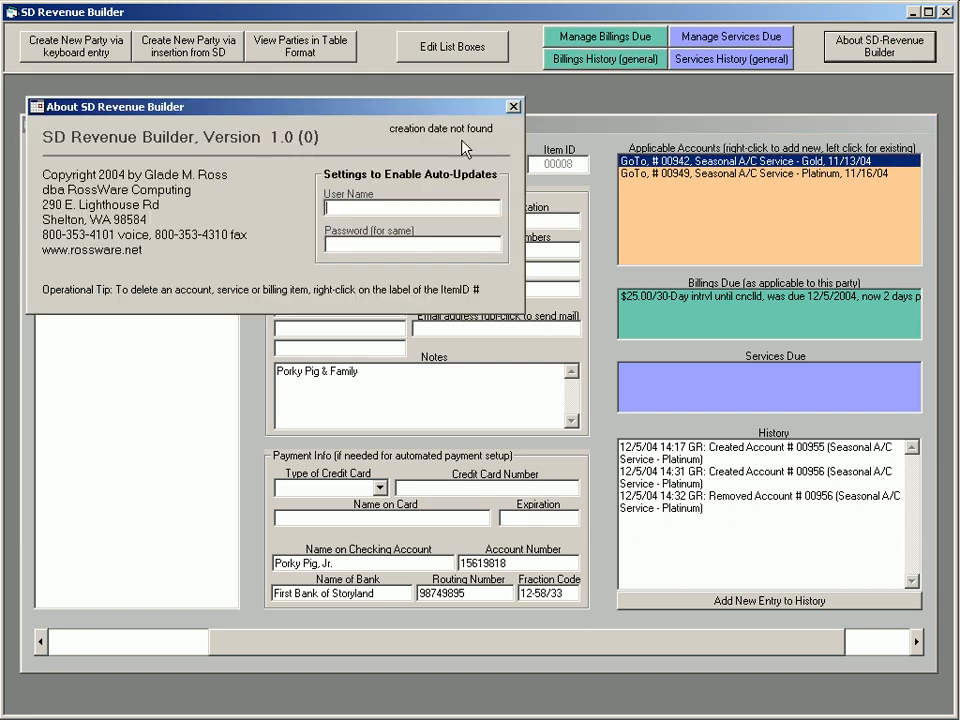
{"action": "left_click", "coordinate": [512, 107]}
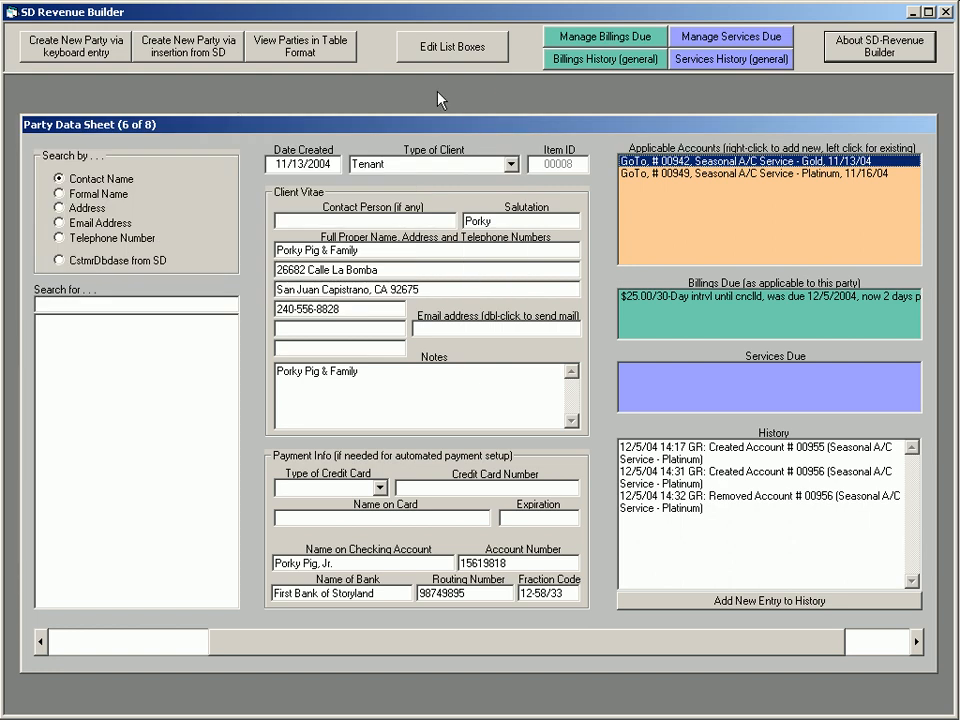